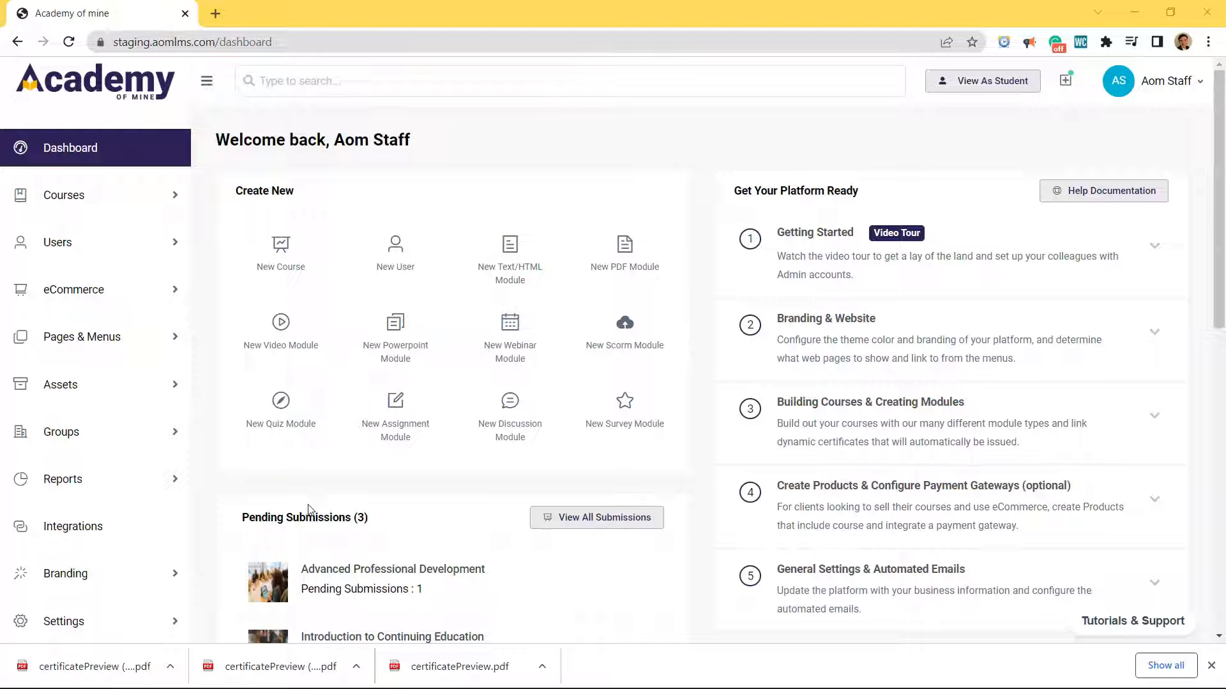
Step: Open the course certificates list and start creating a new certificate template
click(64, 198)
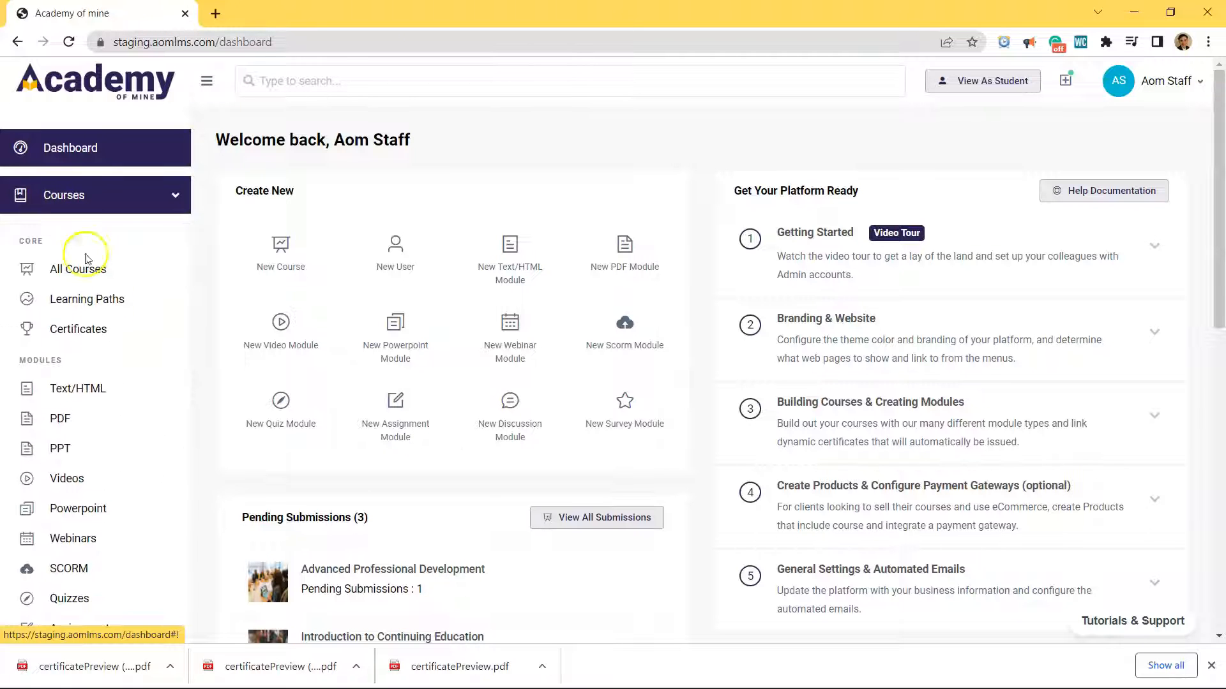
click(109, 334)
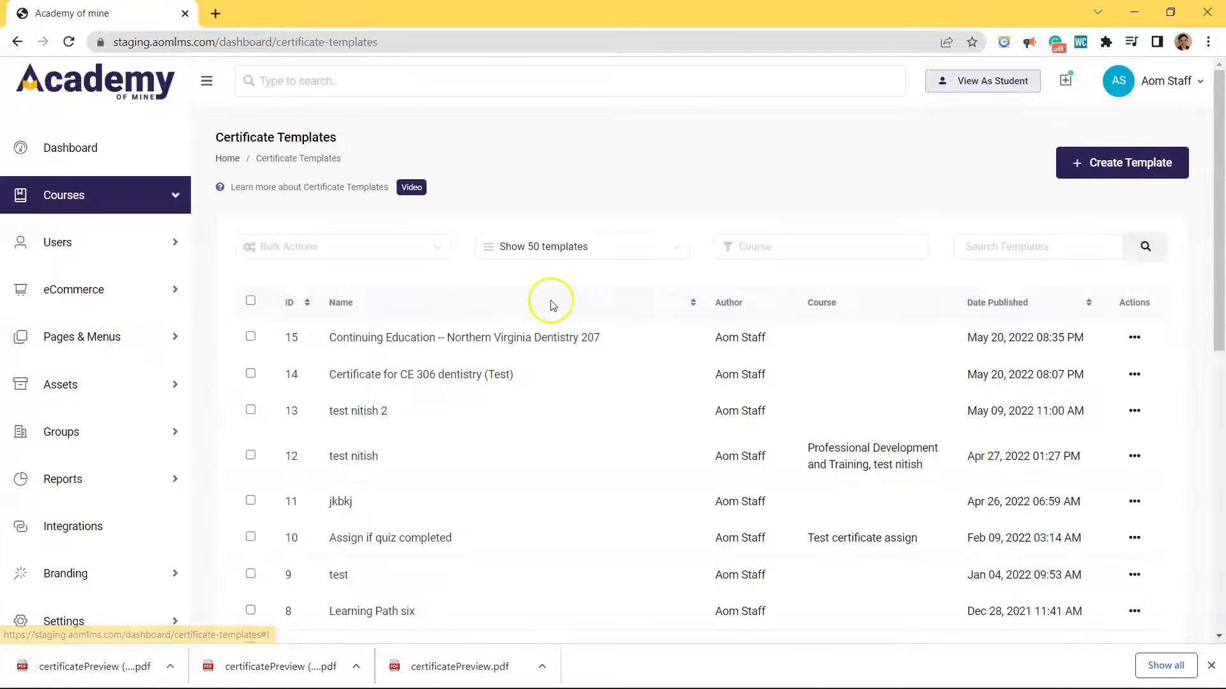
click(1108, 164)
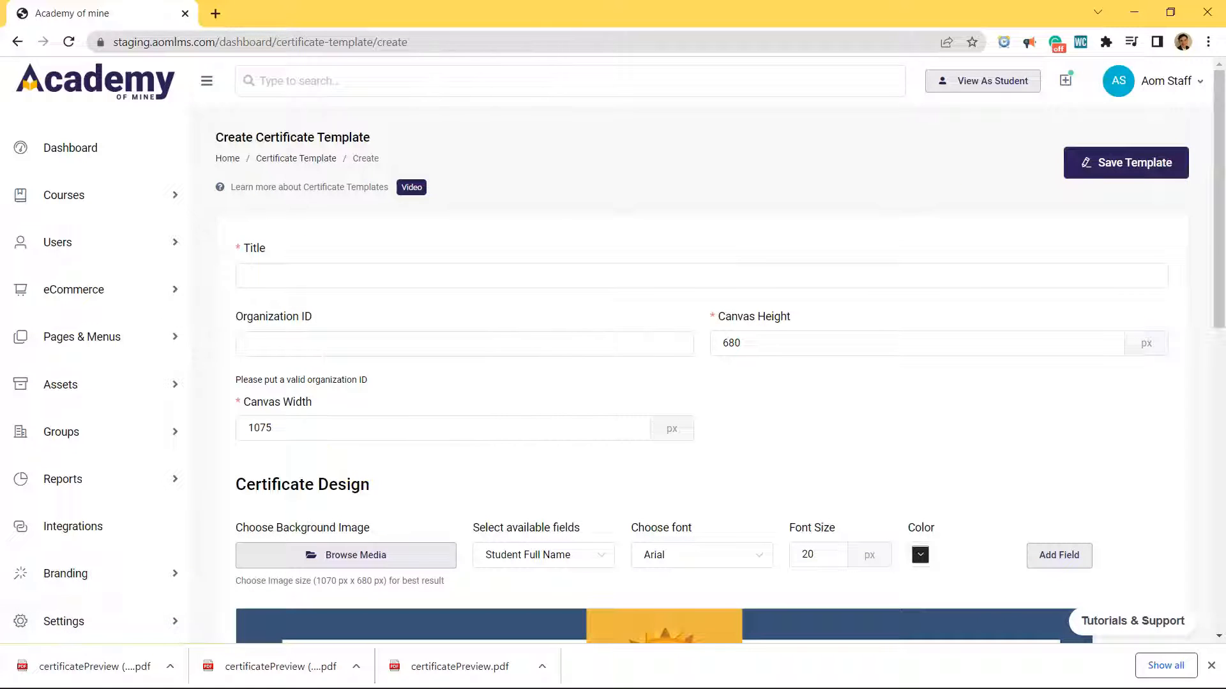
Step: Title the new template "Continuing Education -- Northern Virginia Dentistry 207" and save it
click(284, 279)
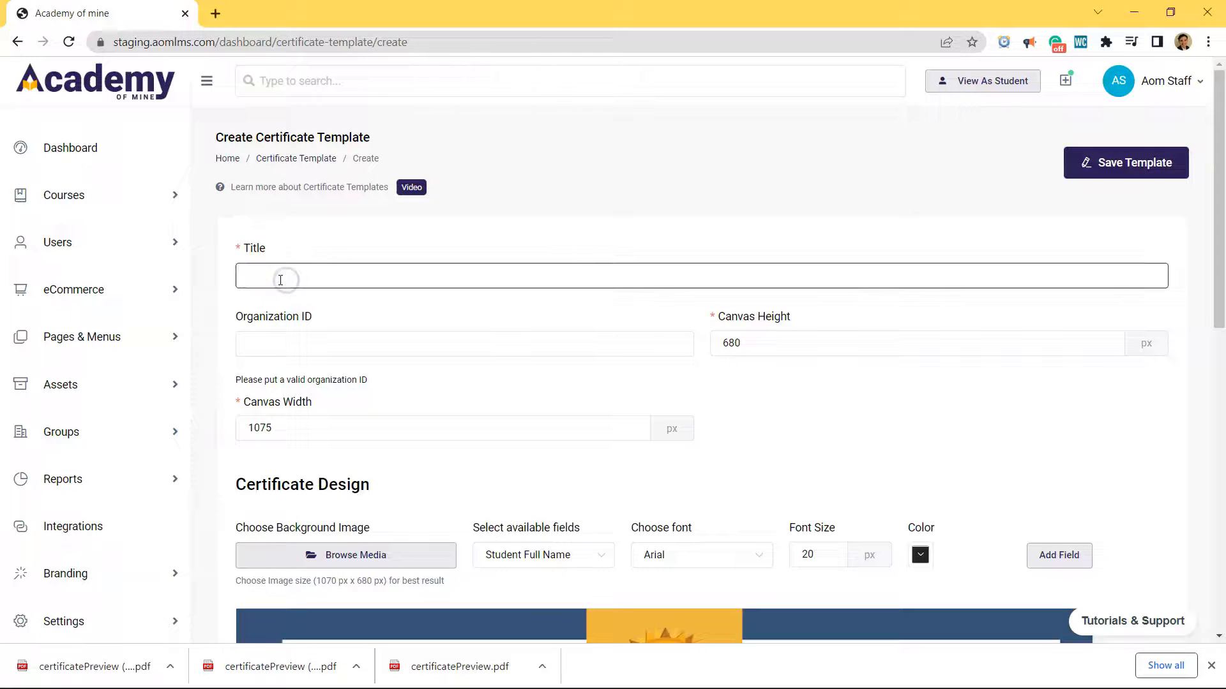
right_click(280, 281)
click(323, 409)
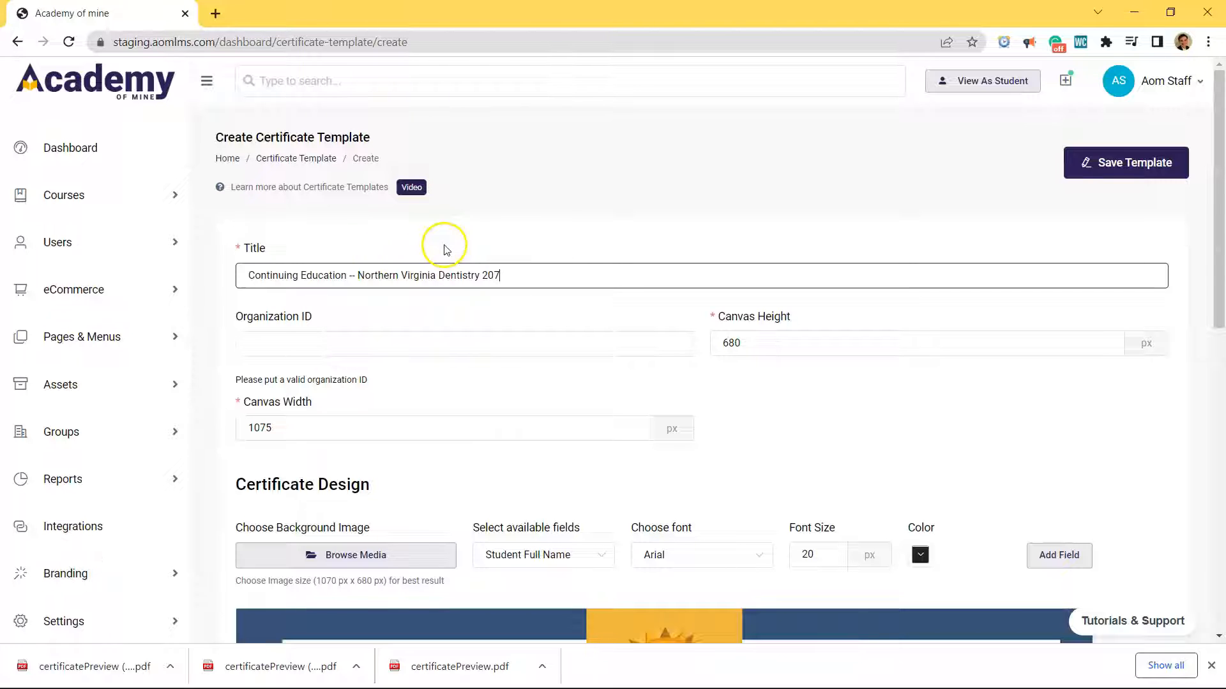
click(1142, 184)
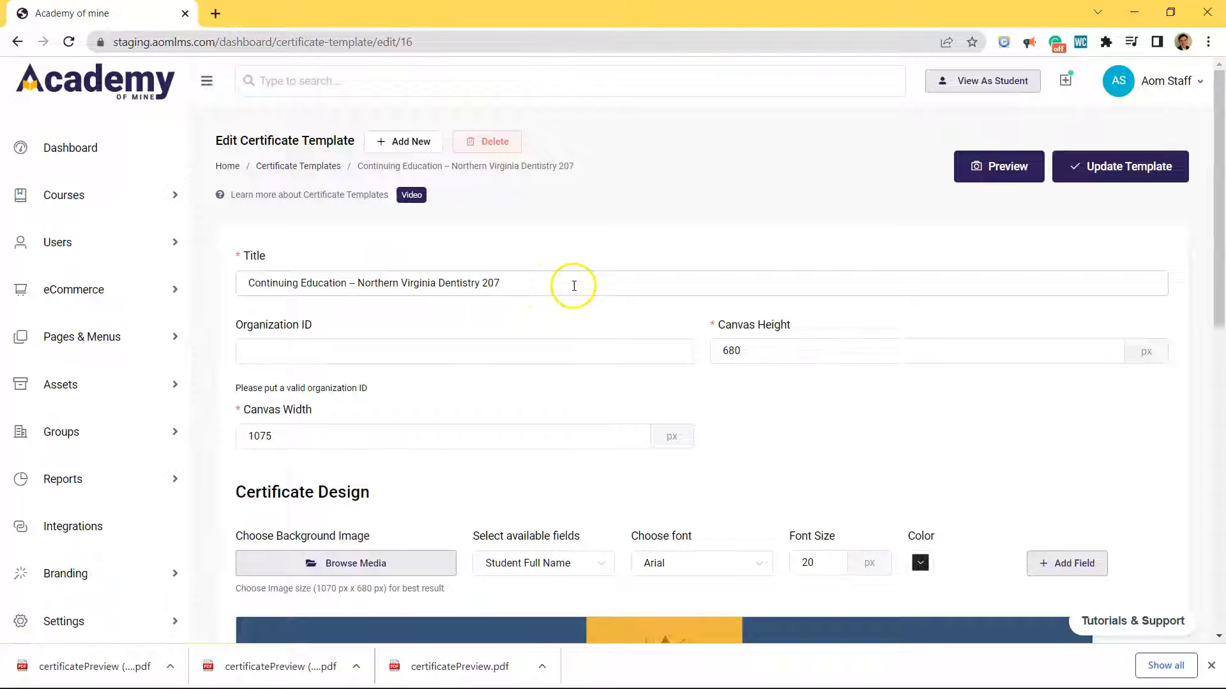
Step: Review the list of all certificate templates in a separate browser tab, closing that tab when done
ctrl+click(323, 168)
click(294, 7)
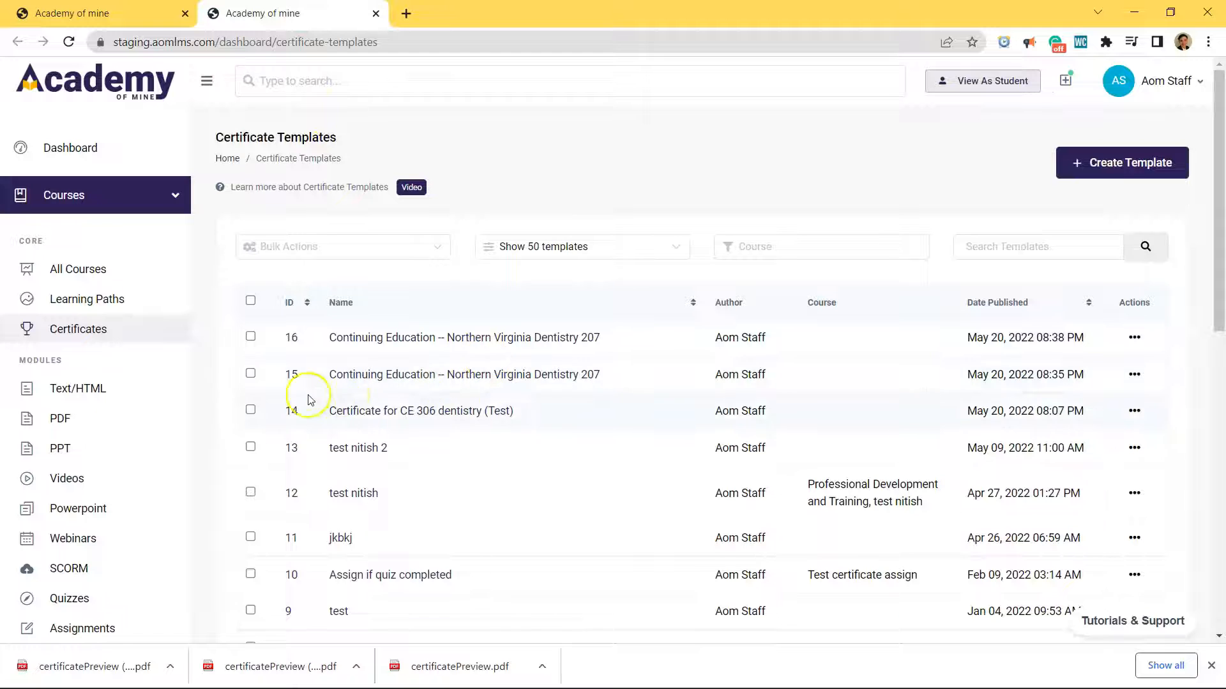
scroll(424, 383, down, 10)
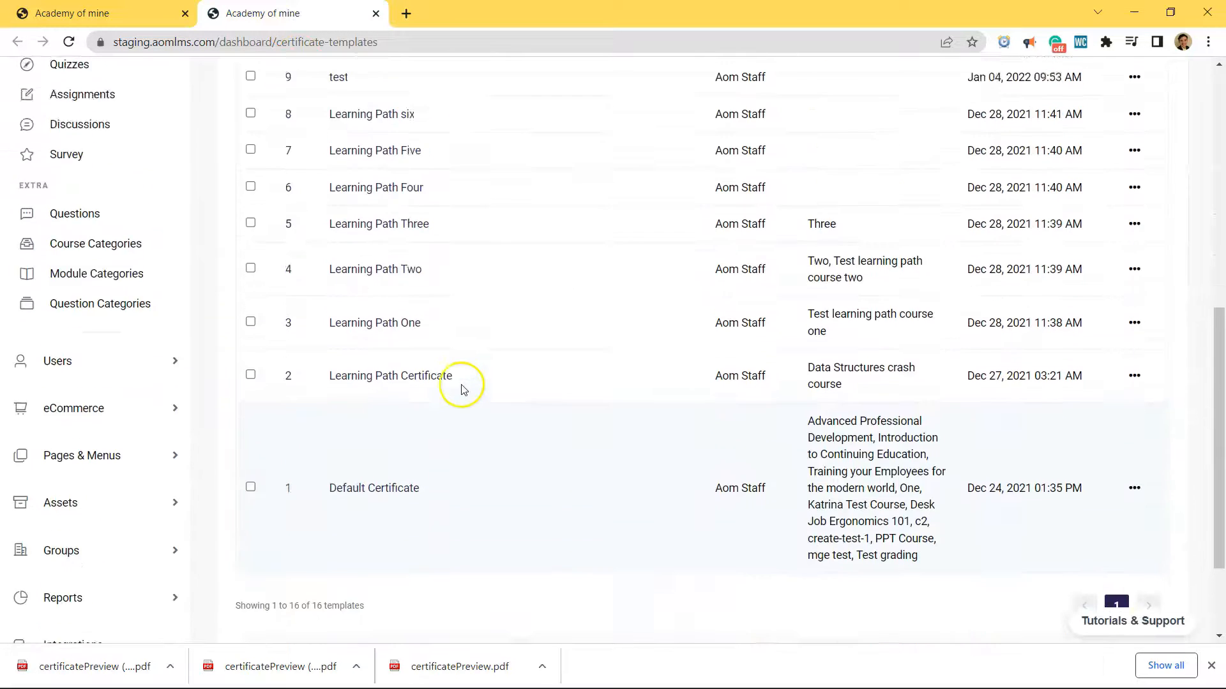
scroll(463, 390, up, 10)
key(ctrl+shift+Tab)
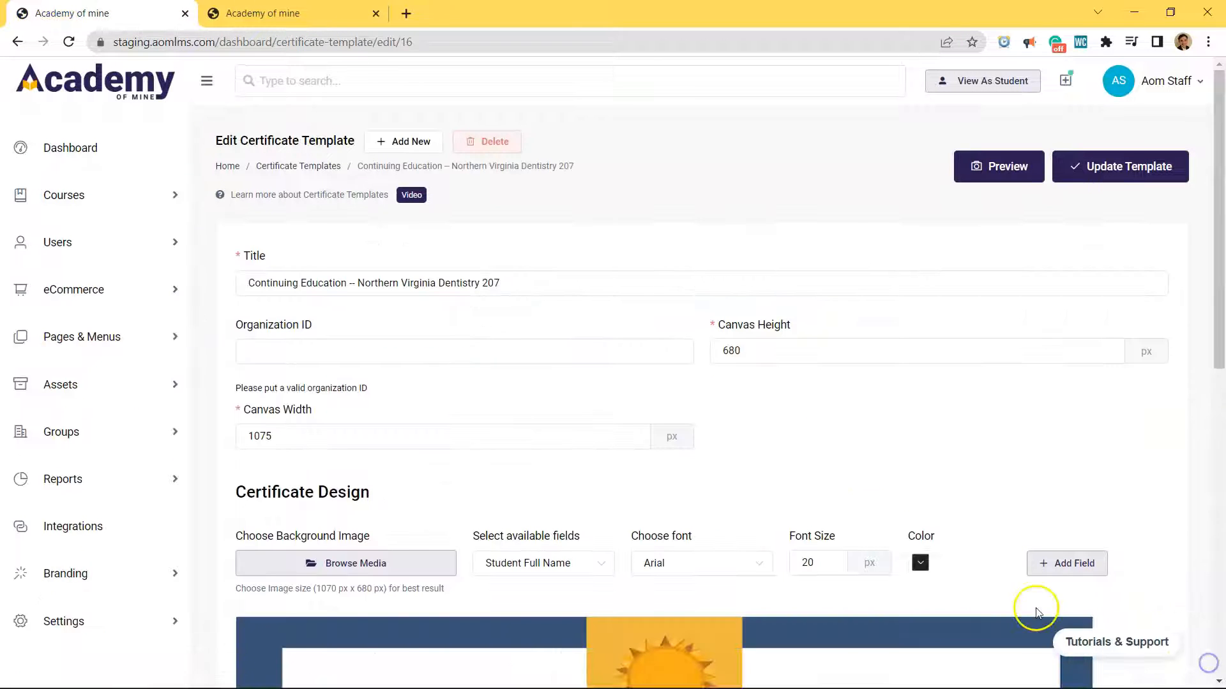
click(375, 12)
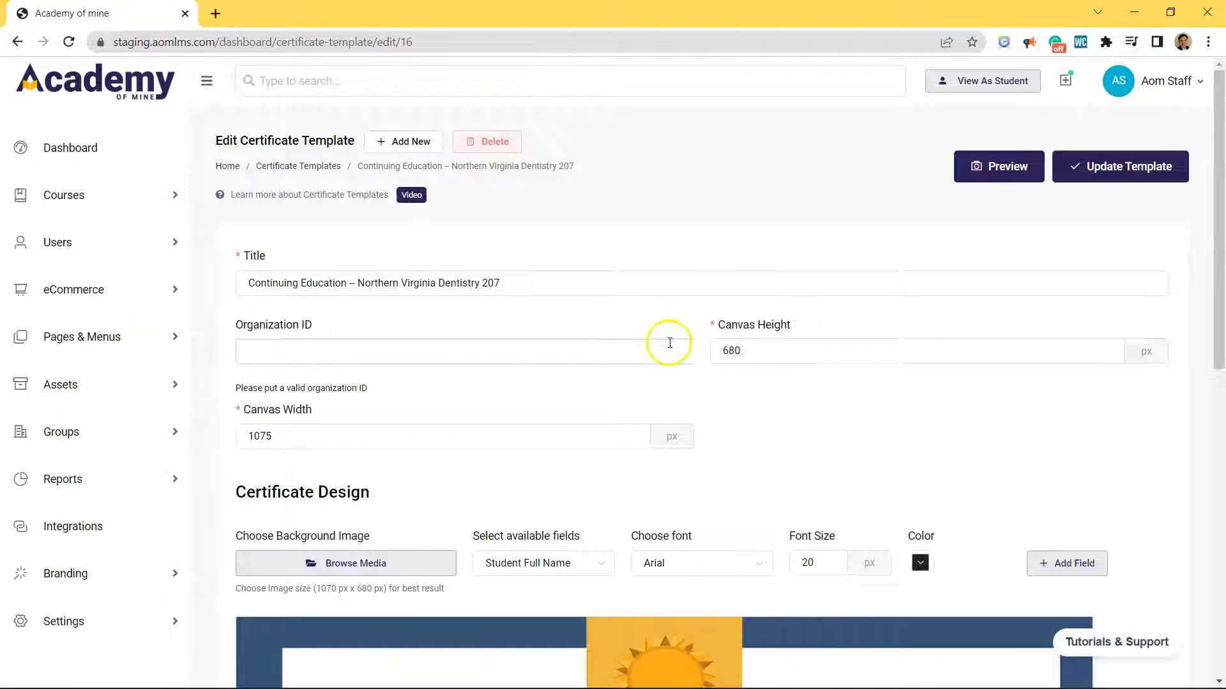
Step: Increase the certificate's canvas height to 716 px and check the effect on the design
scroll(702, 340, down, 1)
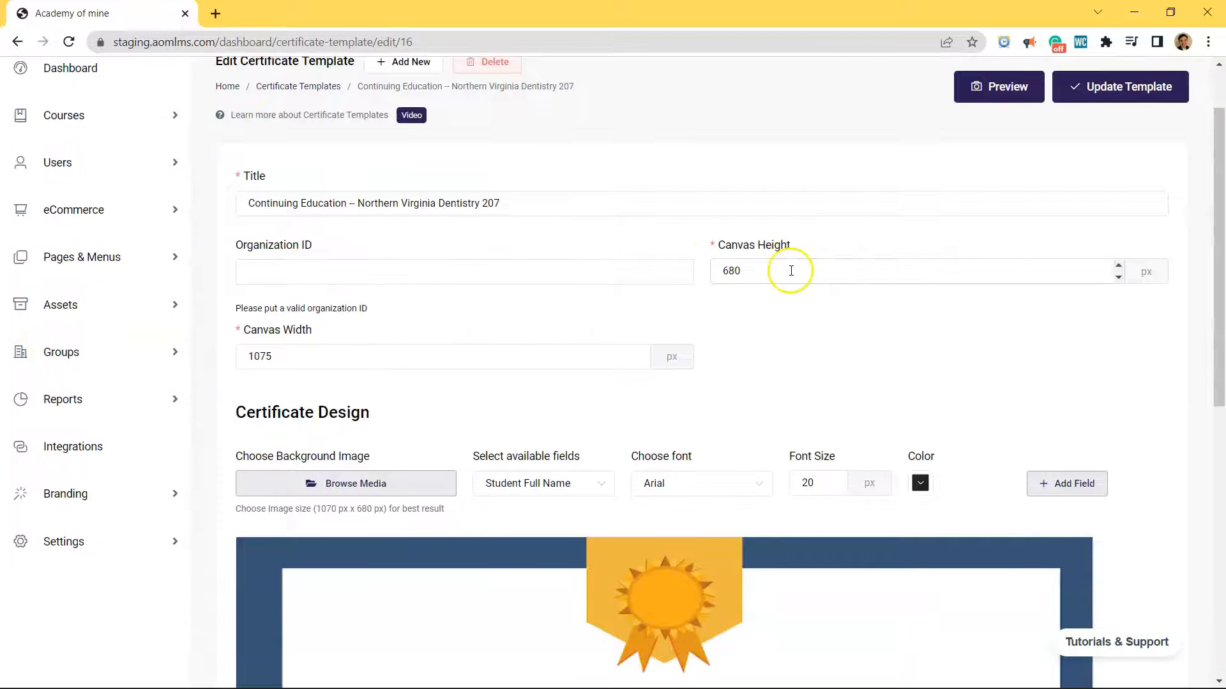
click(1119, 266)
click(1118, 266)
click(1118, 266)
drag(1118, 267, 1119, 267)
scroll(1007, 345, down, 1)
scroll(1005, 342, down, 3)
scroll(892, 183, up, 2)
Step: Set the certificate's canvas height to 500 px
click(892, 184)
drag(766, 112, 671, 111)
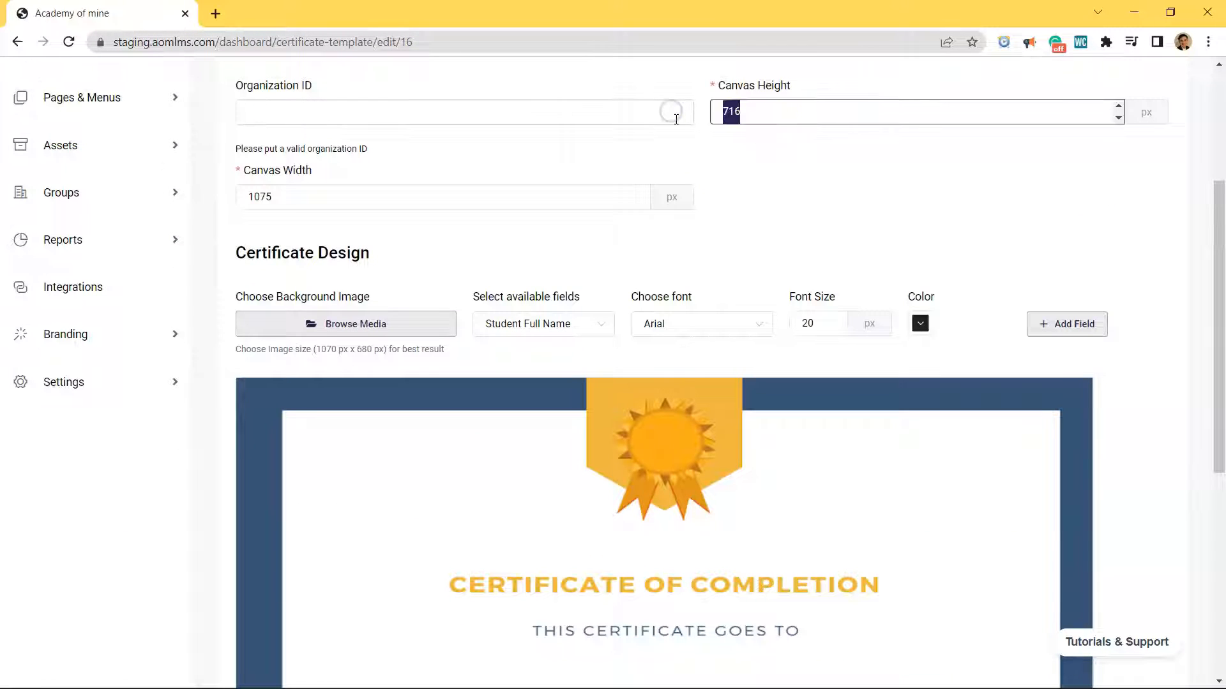
text(500)
Step: Set the canvas height back to 680 px and check the certificate design
drag(769, 114, 643, 111)
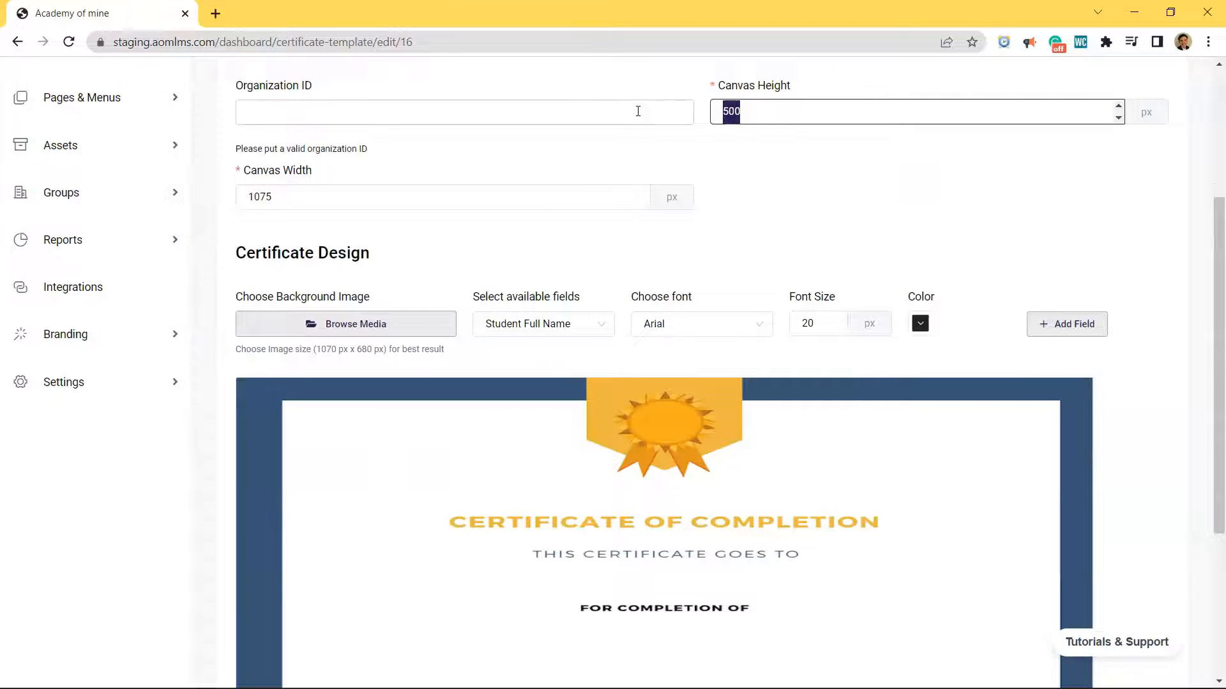
scroll(580, 375, down, 4)
scroll(587, 377, up, 6)
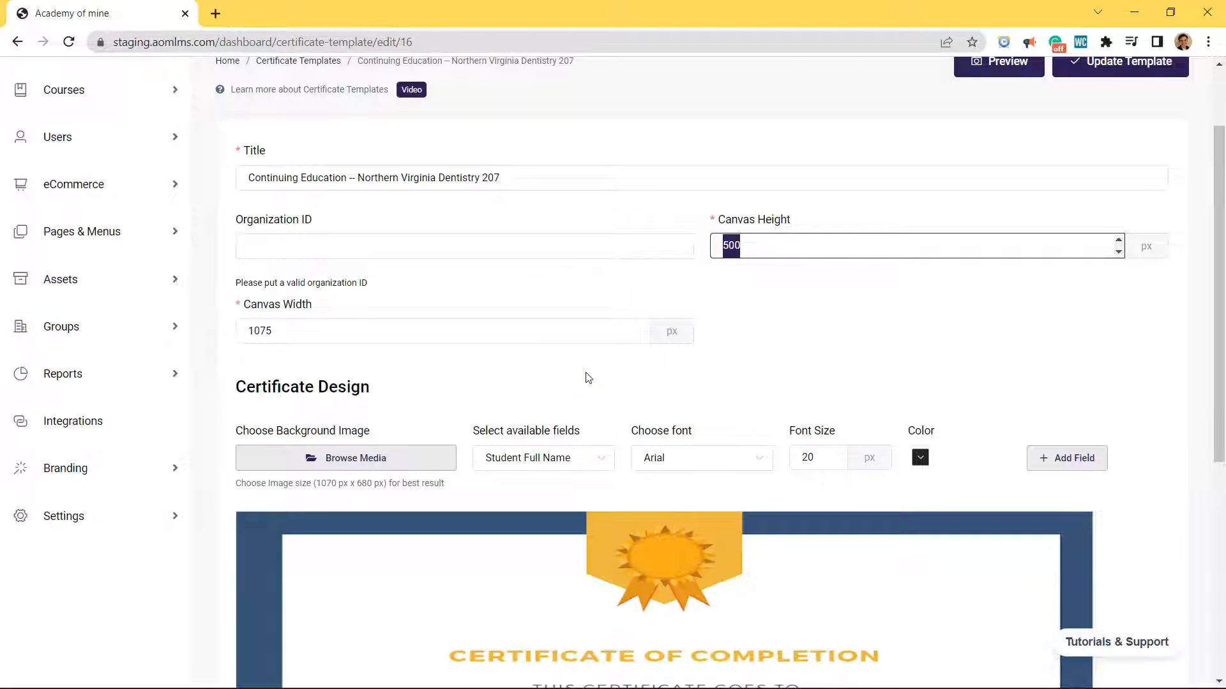
text(680)
scroll(599, 385, down, 6)
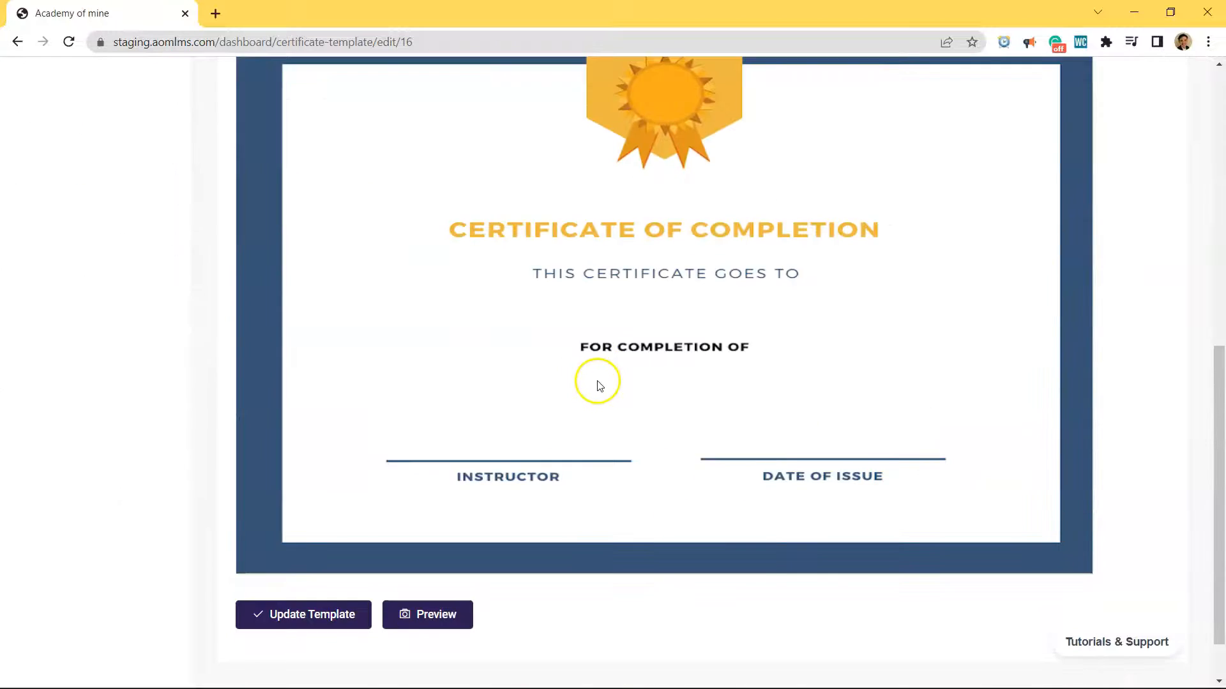
Step: Set the certificate's canvas width to 1200 px and check the effect on the design
scroll(597, 383, up, 4)
drag(300, 170, 221, 165)
text(1200)
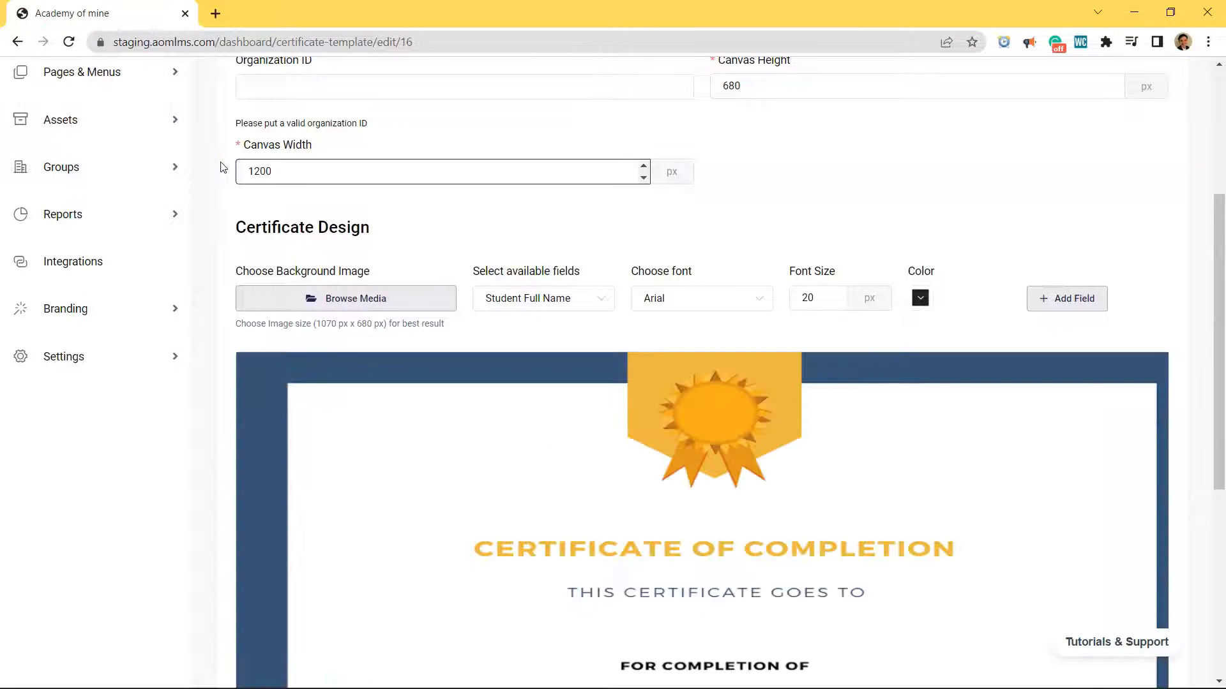
scroll(336, 191, down, 6)
scroll(339, 139, up, 7)
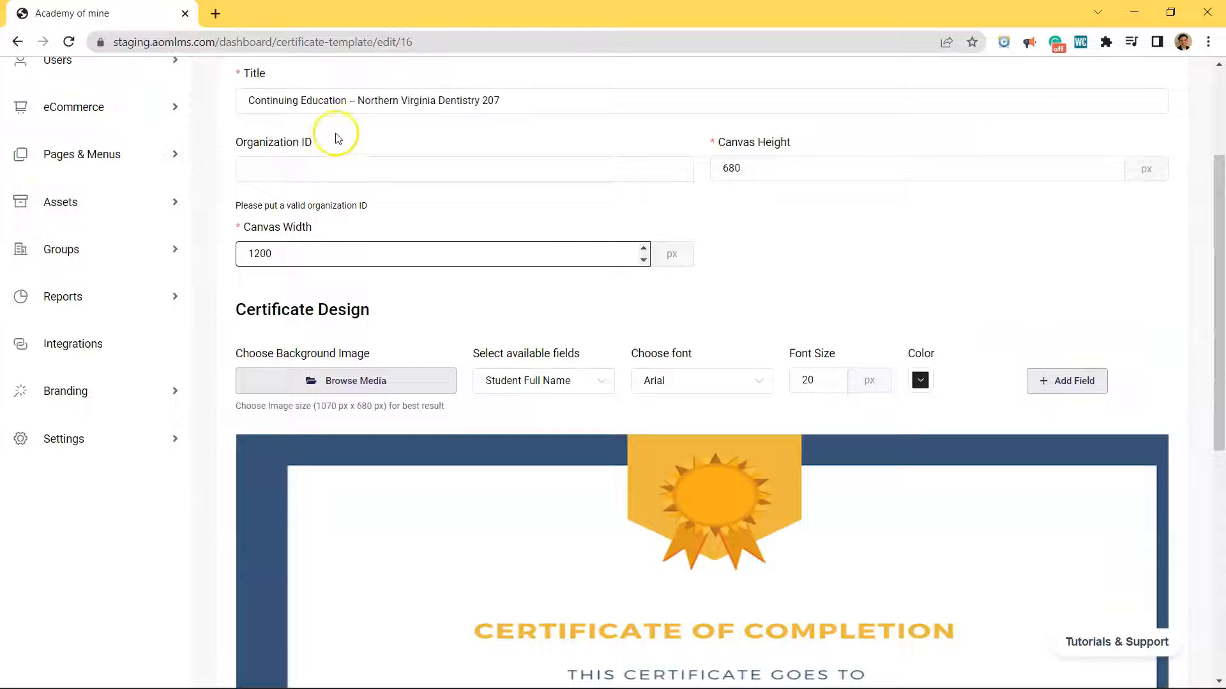
Step: Set the canvas width back to 1075 px and look over the certificate design
drag(309, 248, 173, 251)
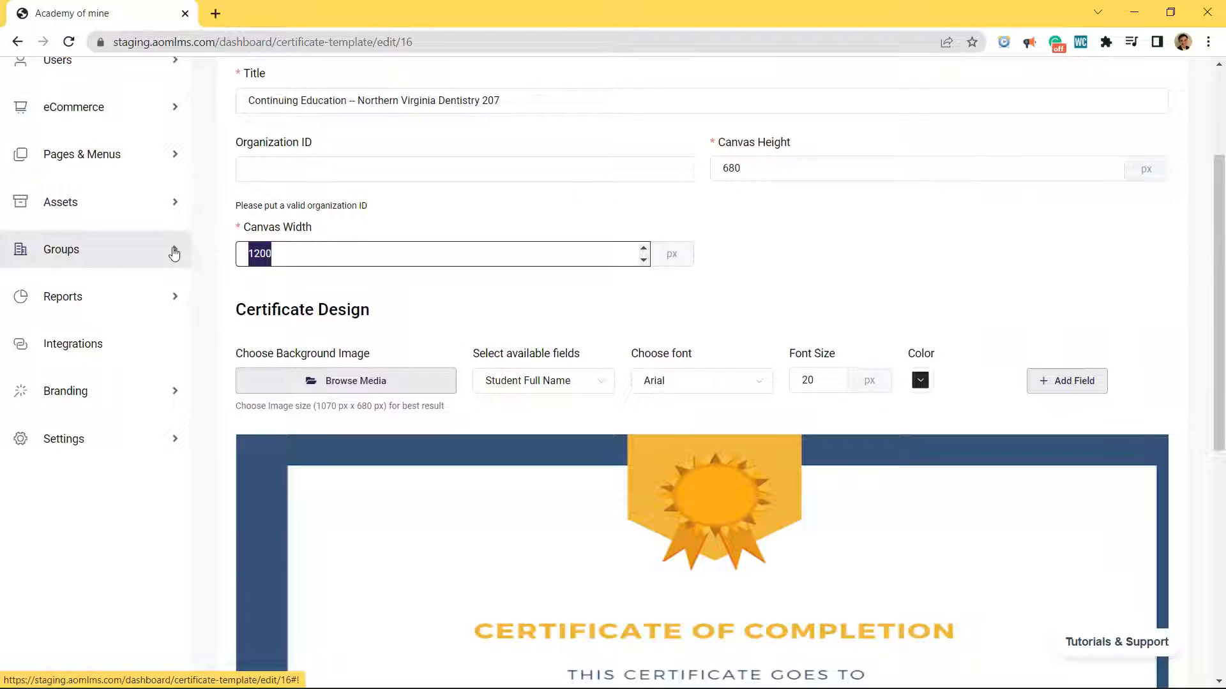
text(1075)
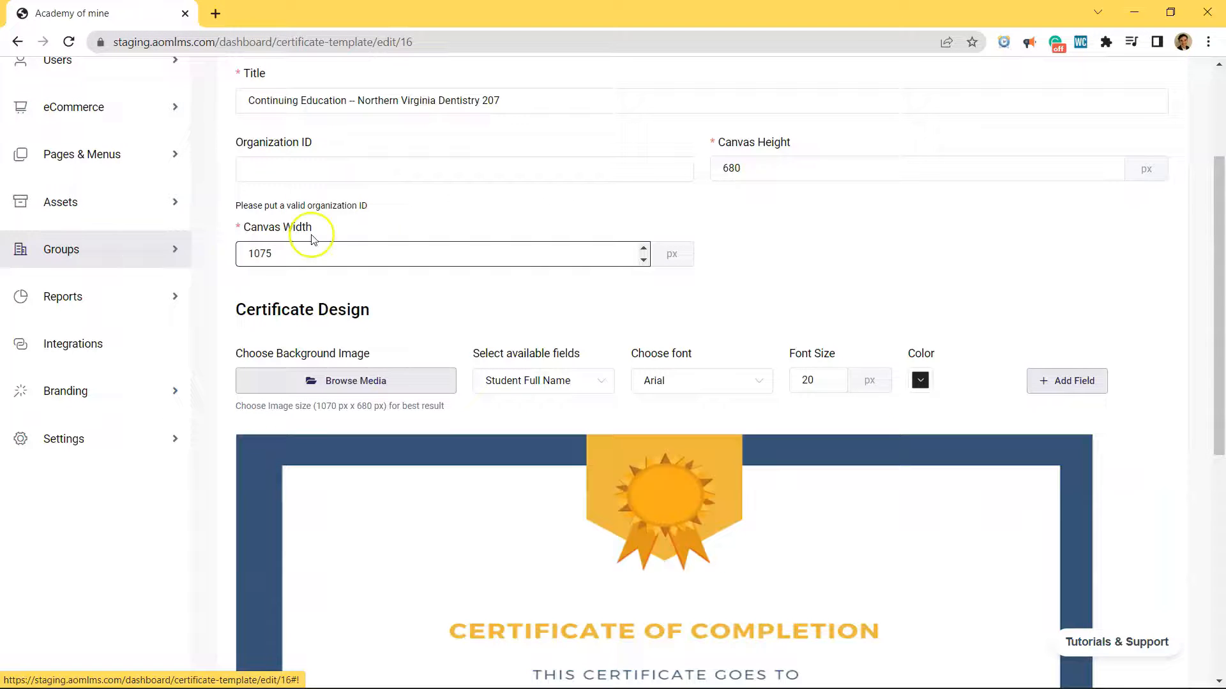
scroll(310, 239, down, 7)
scroll(393, 381, up, 5)
scroll(394, 381, down, 4)
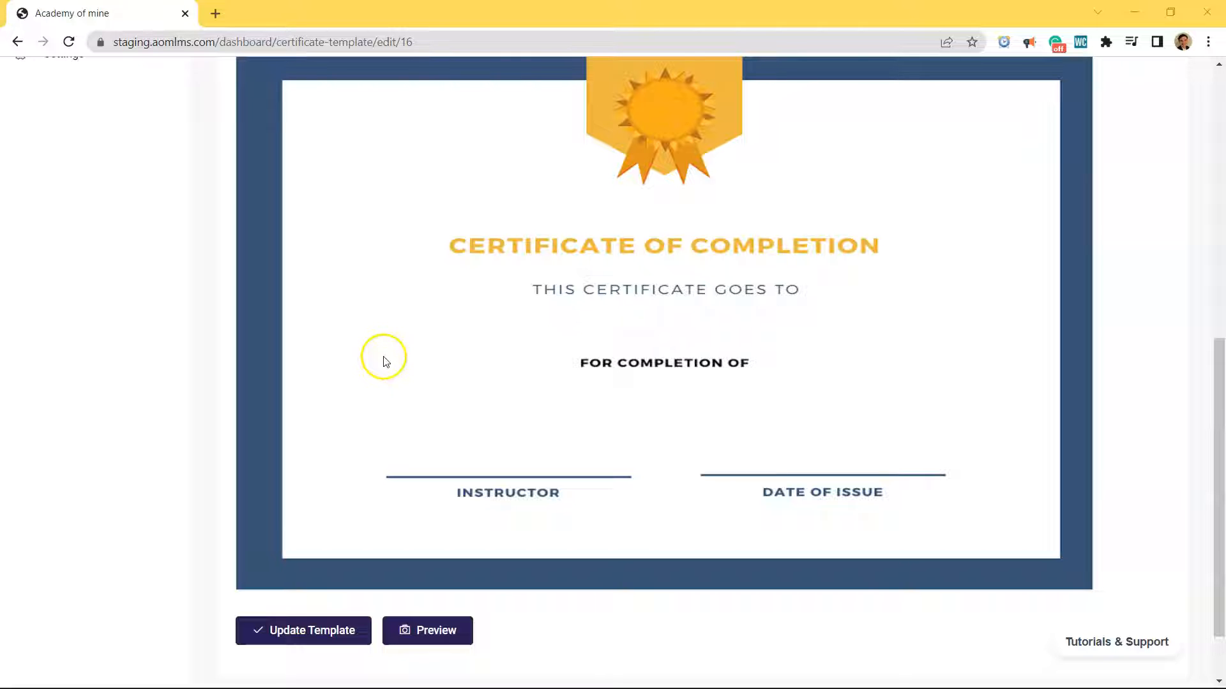
Step: Generate a PDF preview of the certificate, open the downloaded file and zoom in on it
scroll(391, 361, up, 1)
scroll(397, 358, down, 2)
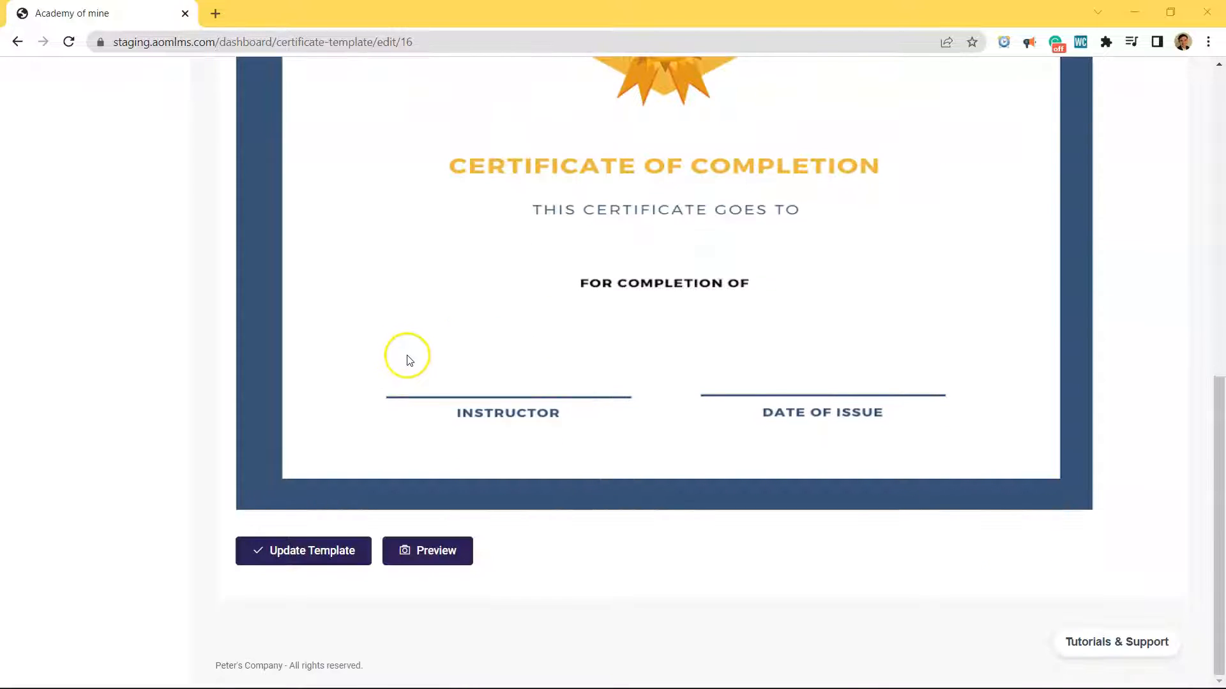
click(421, 562)
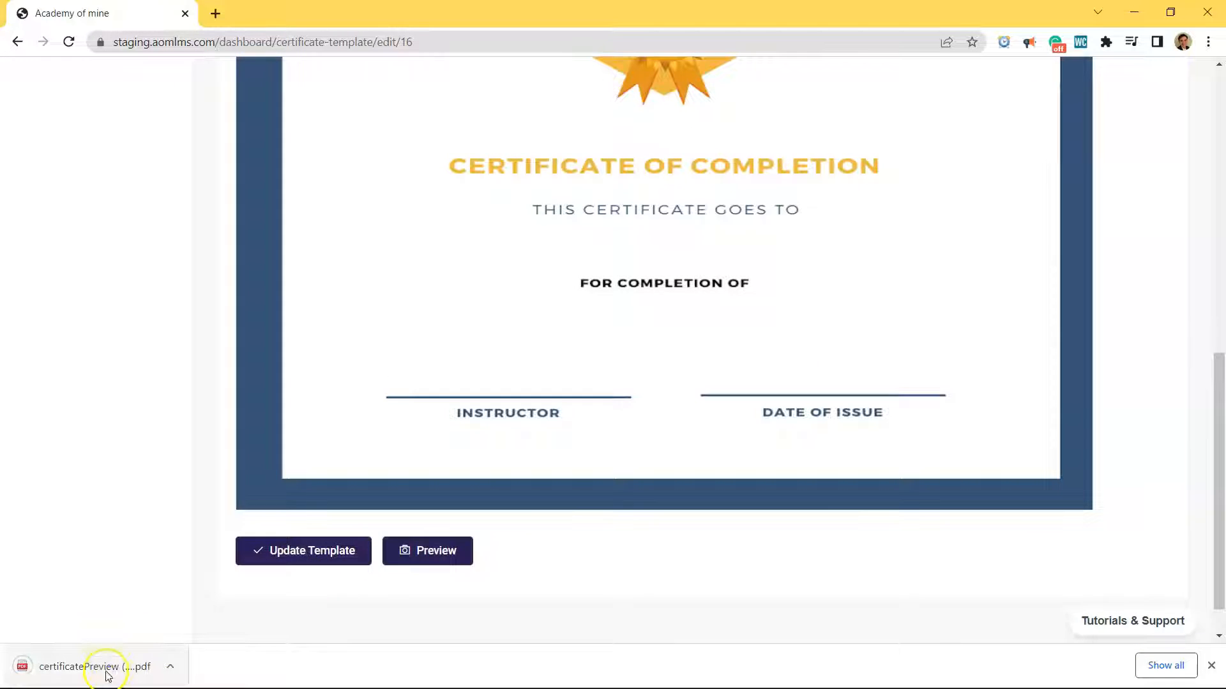
click(104, 668)
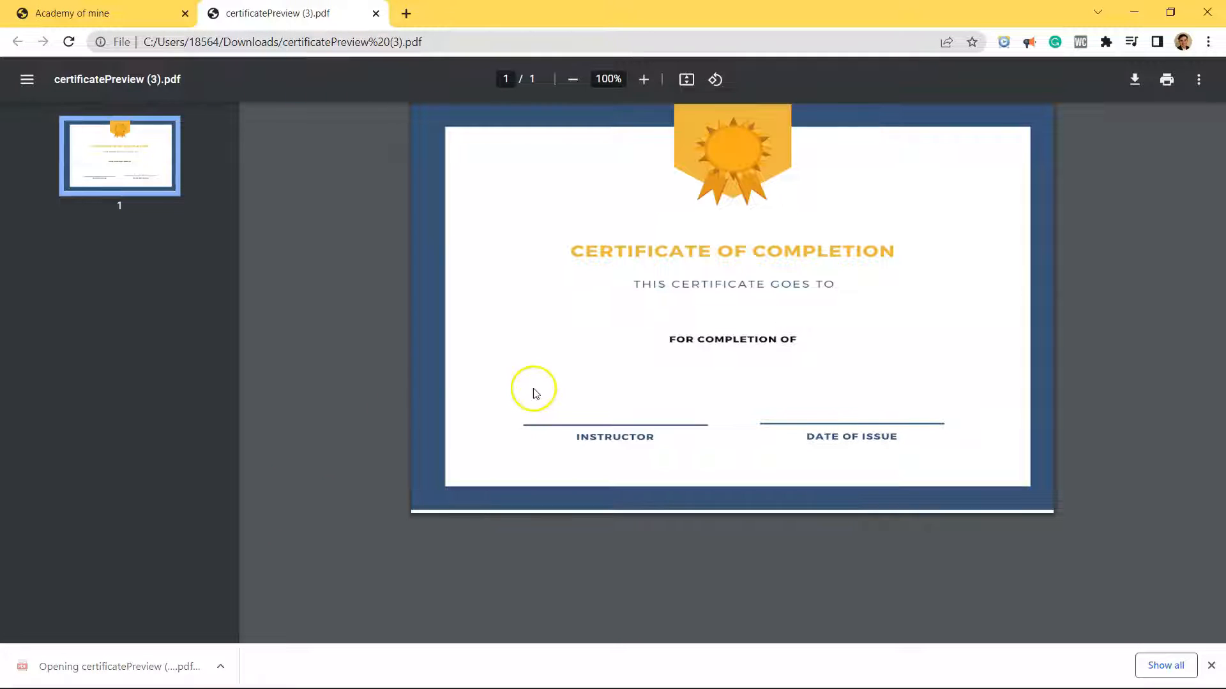
click(641, 79)
click(641, 78)
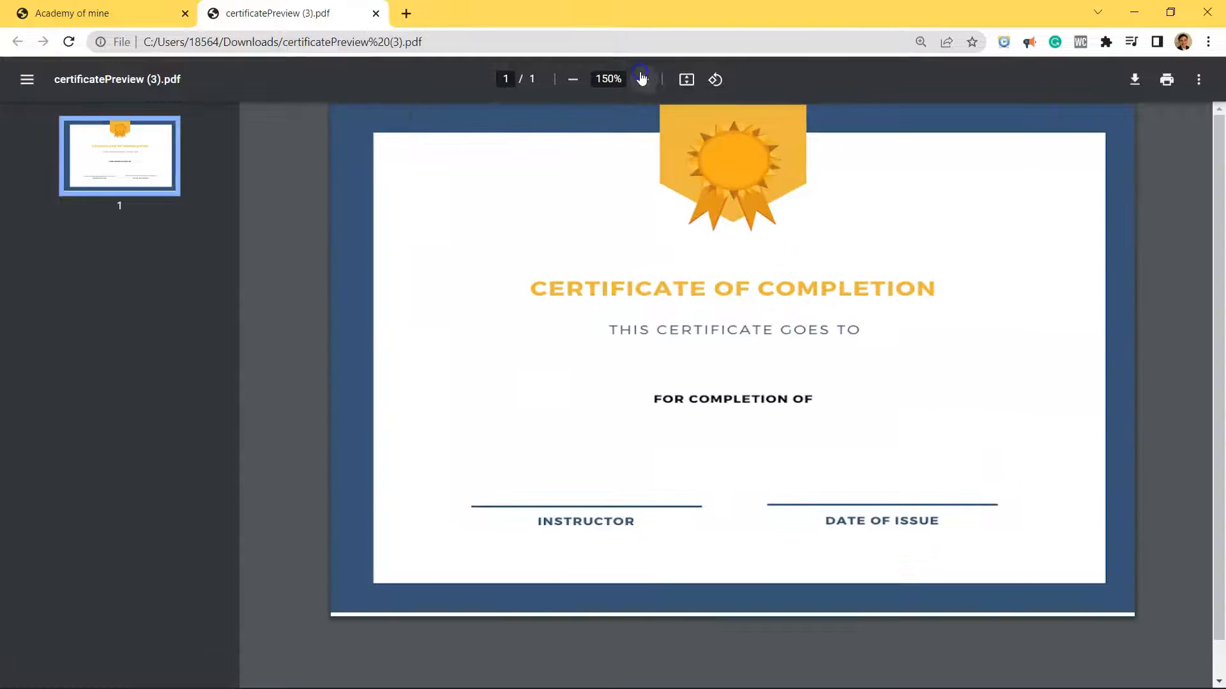
click(641, 79)
click(641, 79)
click(641, 78)
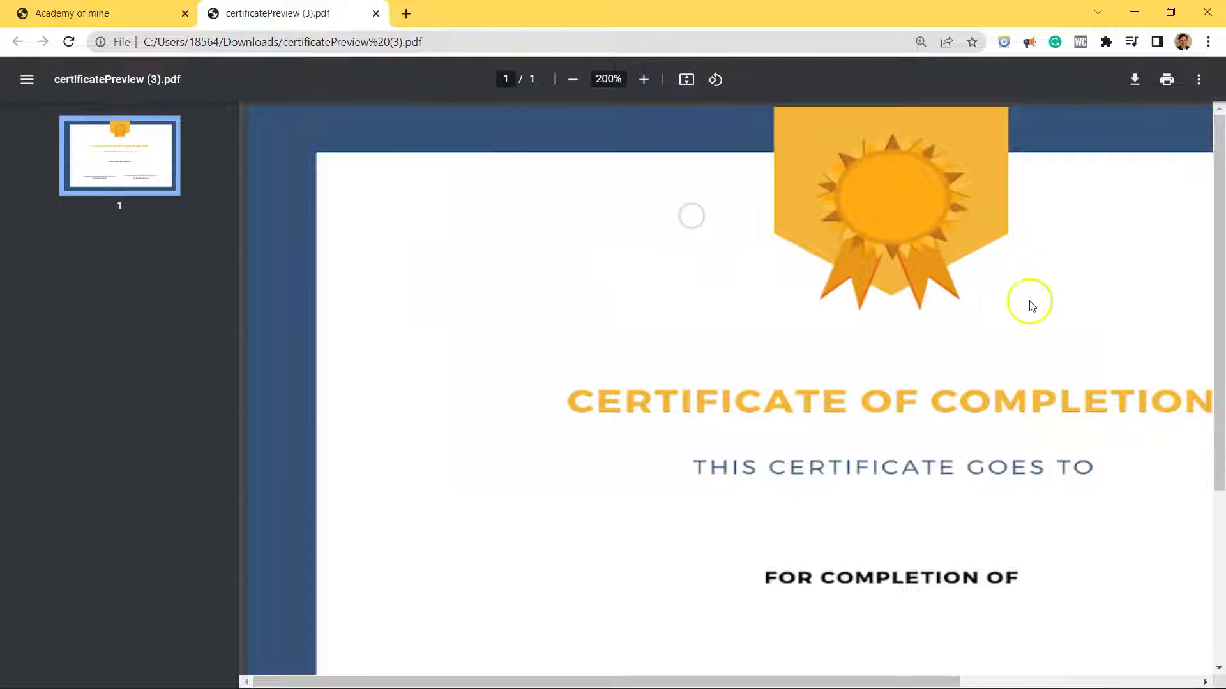
Step: Return to the certificate template editor and save the template with Update Template
click(91, 9)
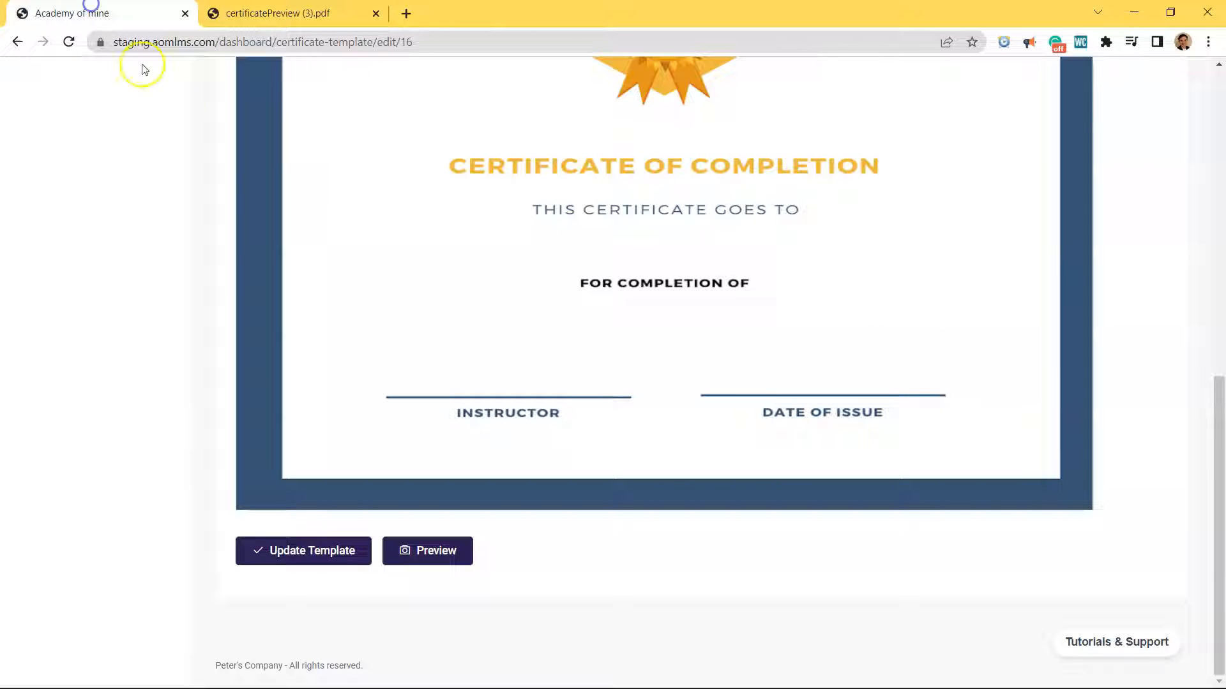
click(305, 558)
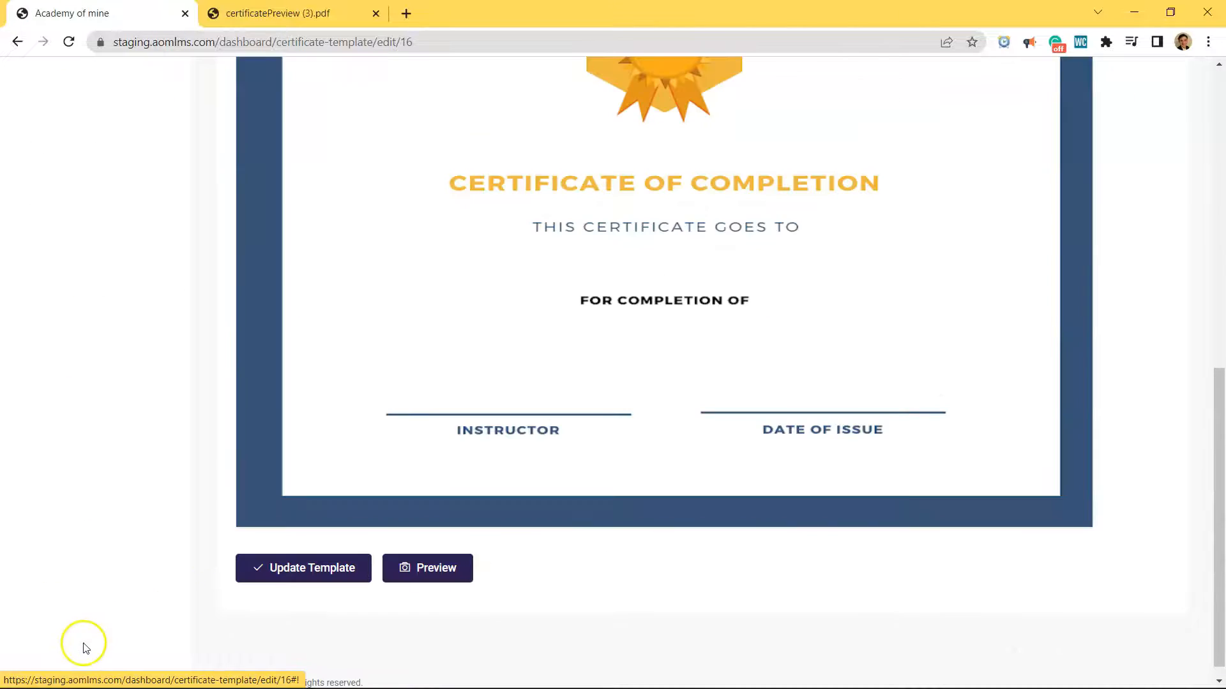
scroll(402, 533, down, 6)
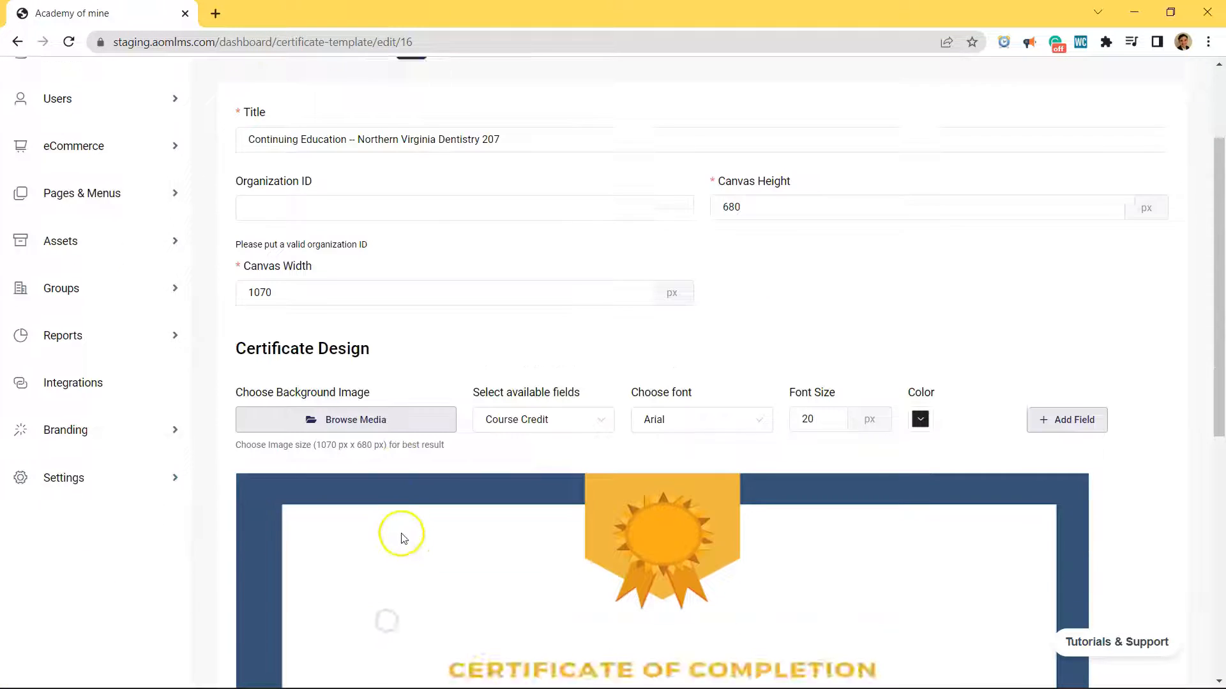
Step: Examine the media library and file upload option for the background image, closing them without choosing an image
scroll(390, 147, up, 2)
scroll(390, 191, up, 1)
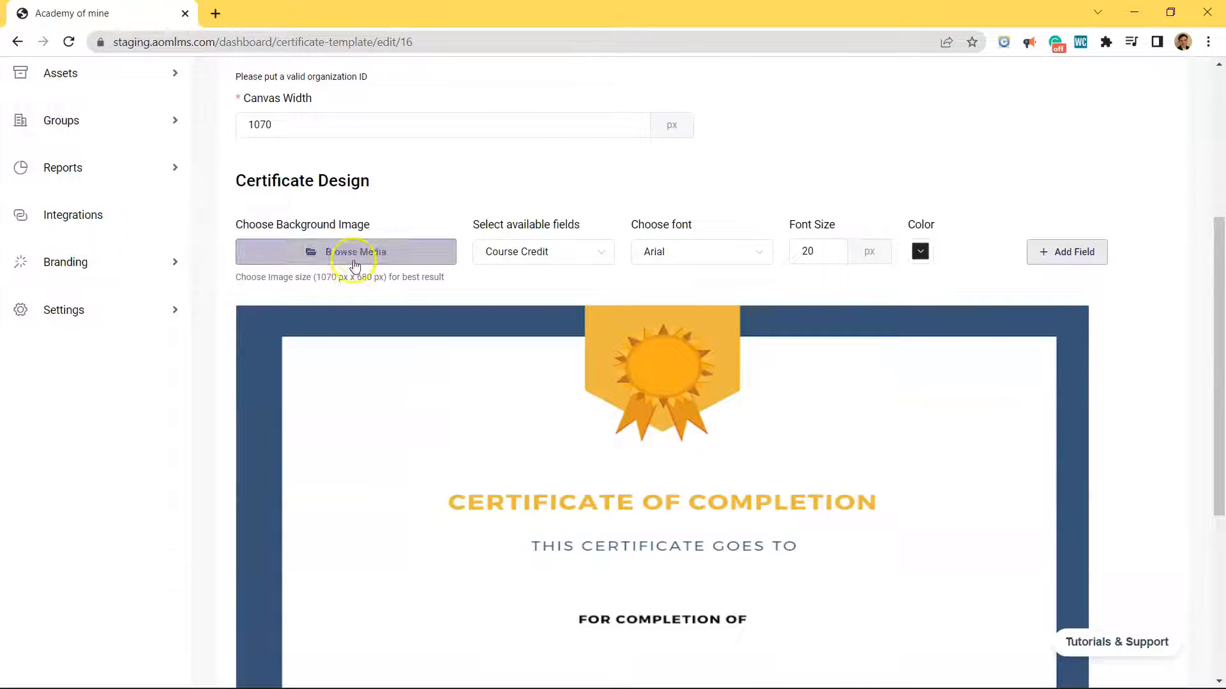
click(350, 250)
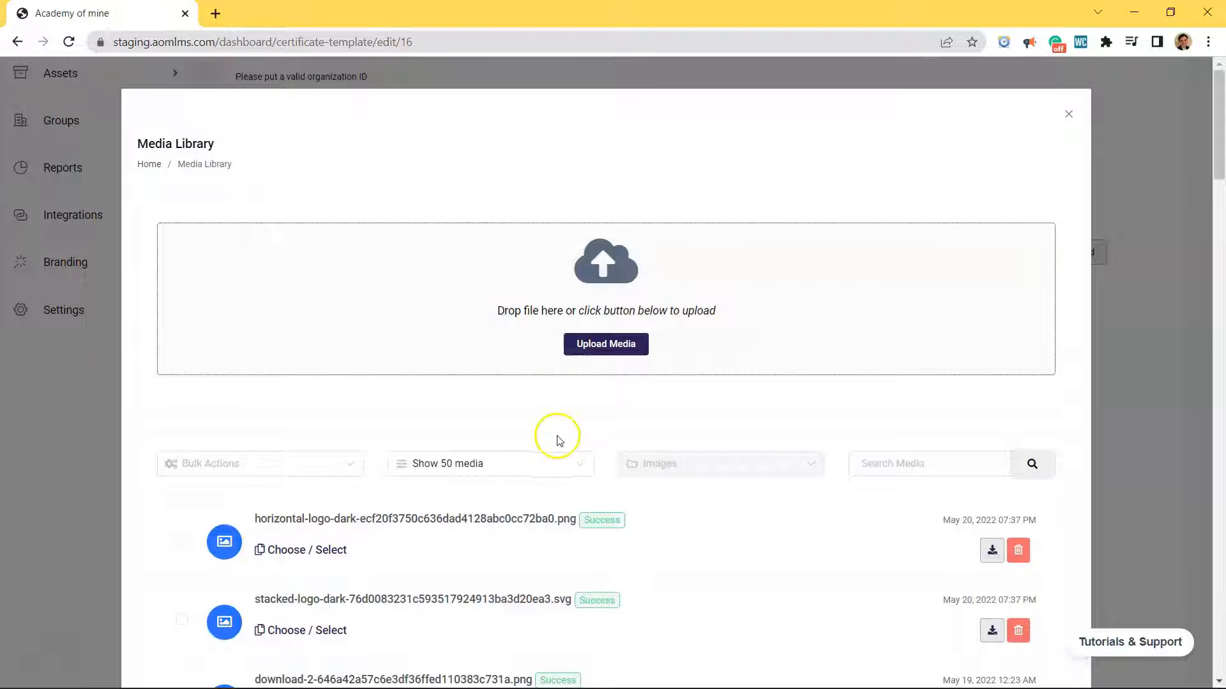
click(619, 345)
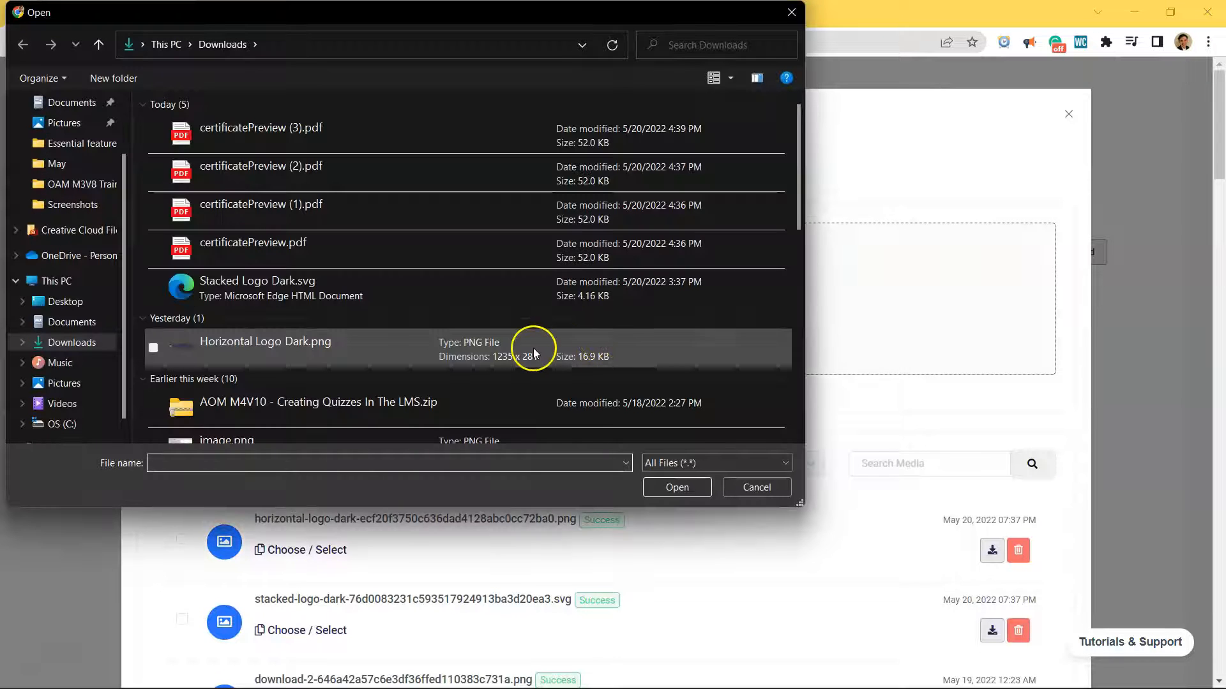
click(790, 13)
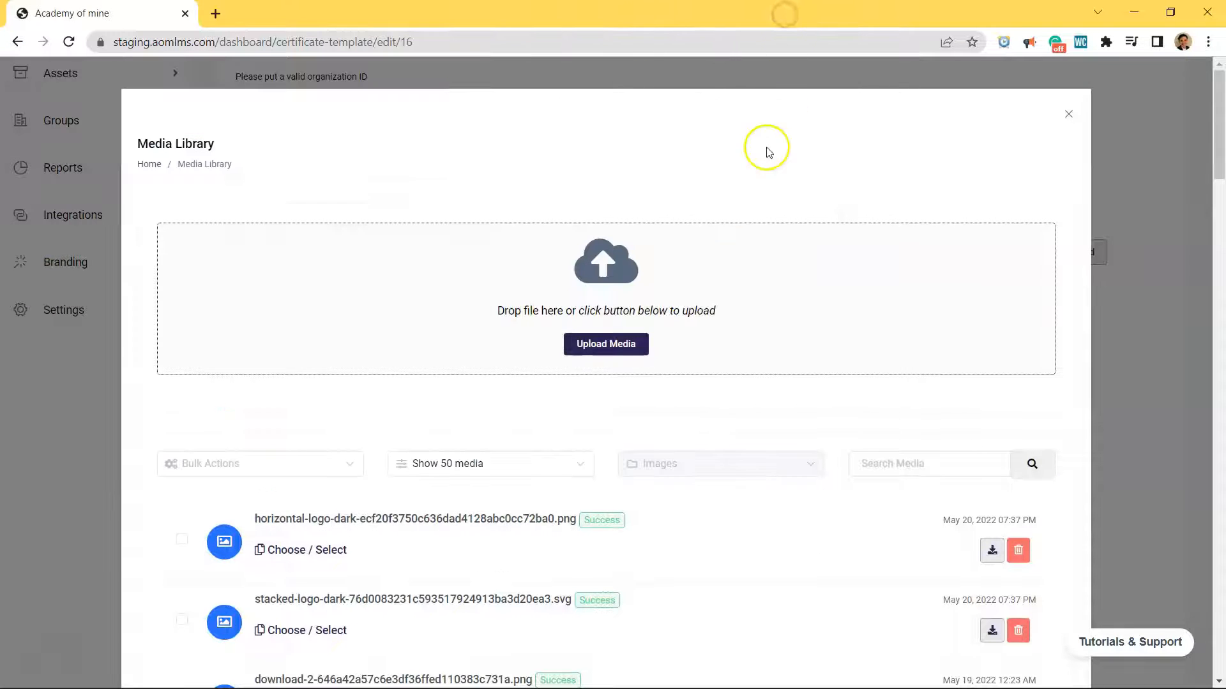
scroll(1018, 181, down, 5)
scroll(1034, 156, up, 5)
click(1068, 114)
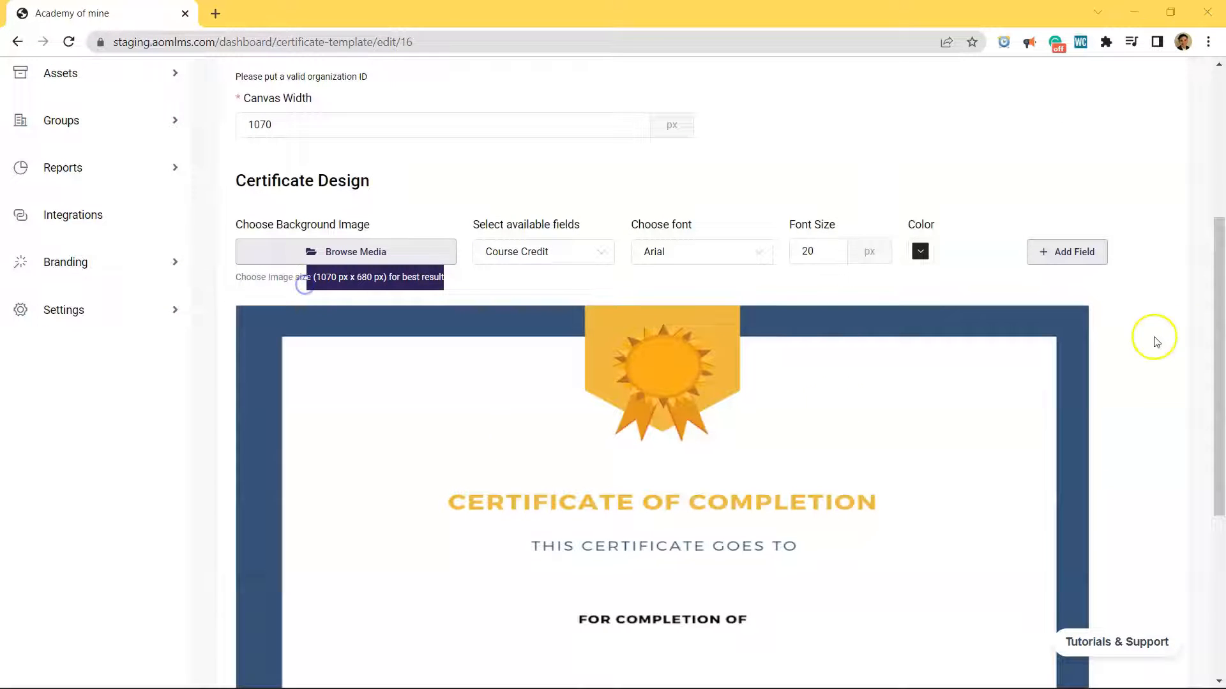
scroll(1217, 325, down, 1)
drag(1221, 348, 1221, 409)
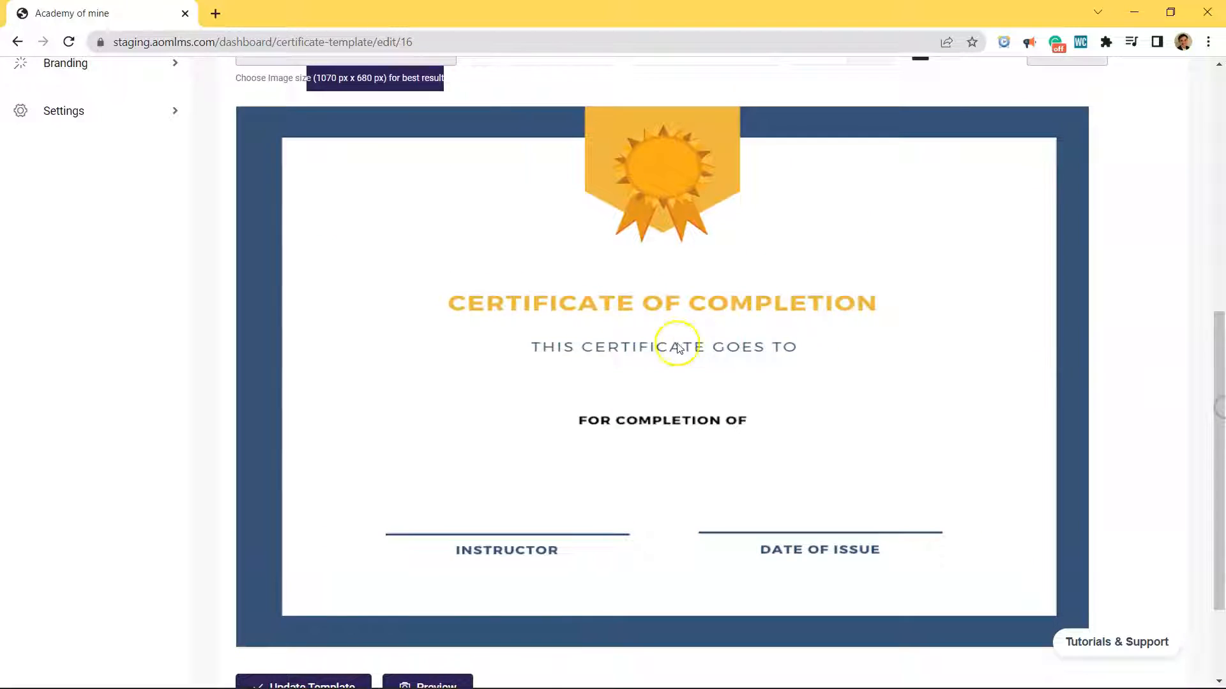
scroll(670, 342, up, 1)
scroll(664, 341, up, 2)
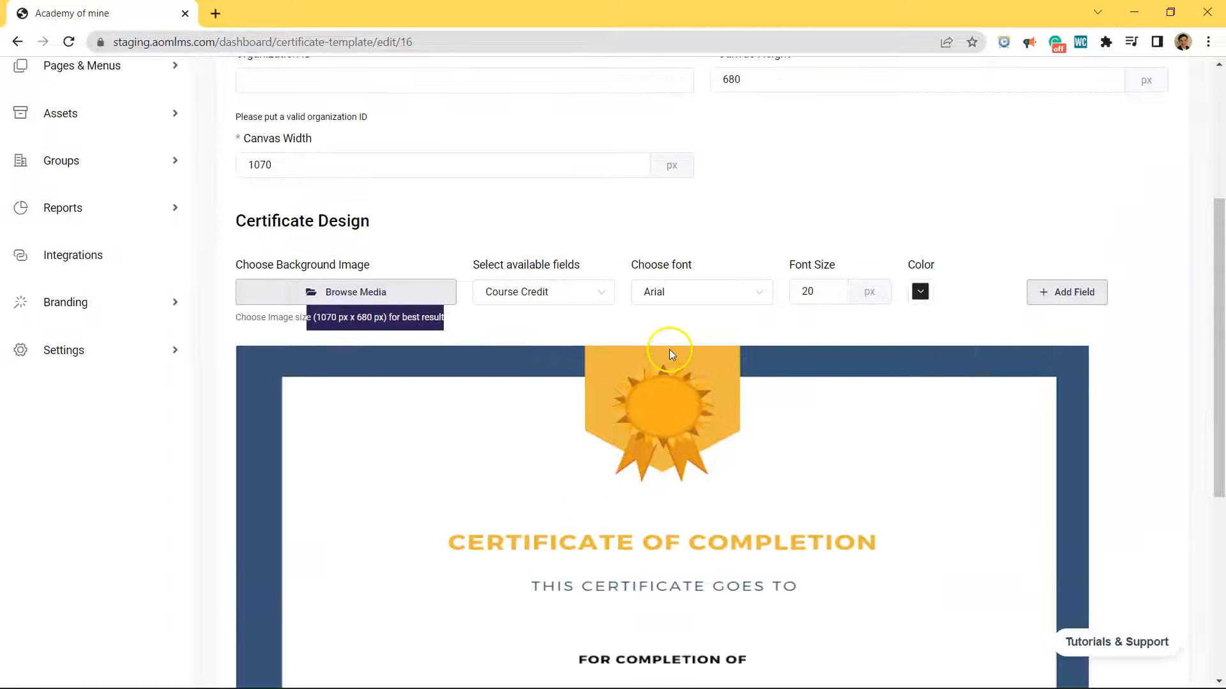
Step: Reopen and close the background image media library, and look through the list of available certificate fields
click(383, 295)
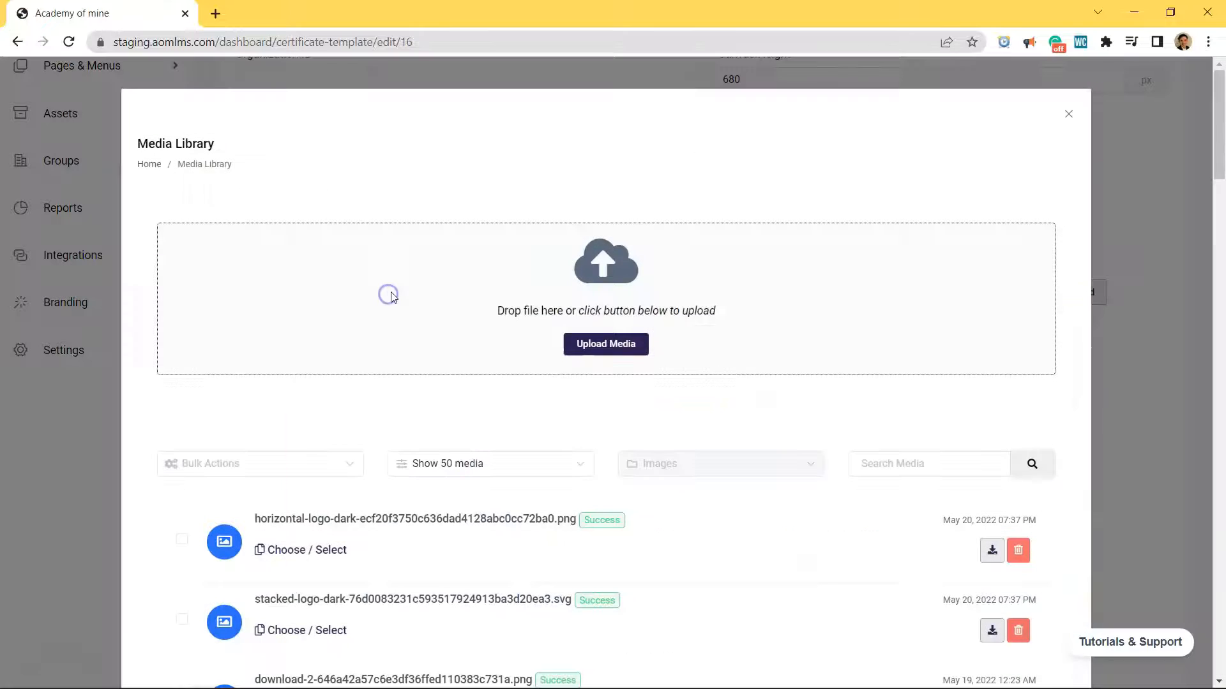
click(1067, 115)
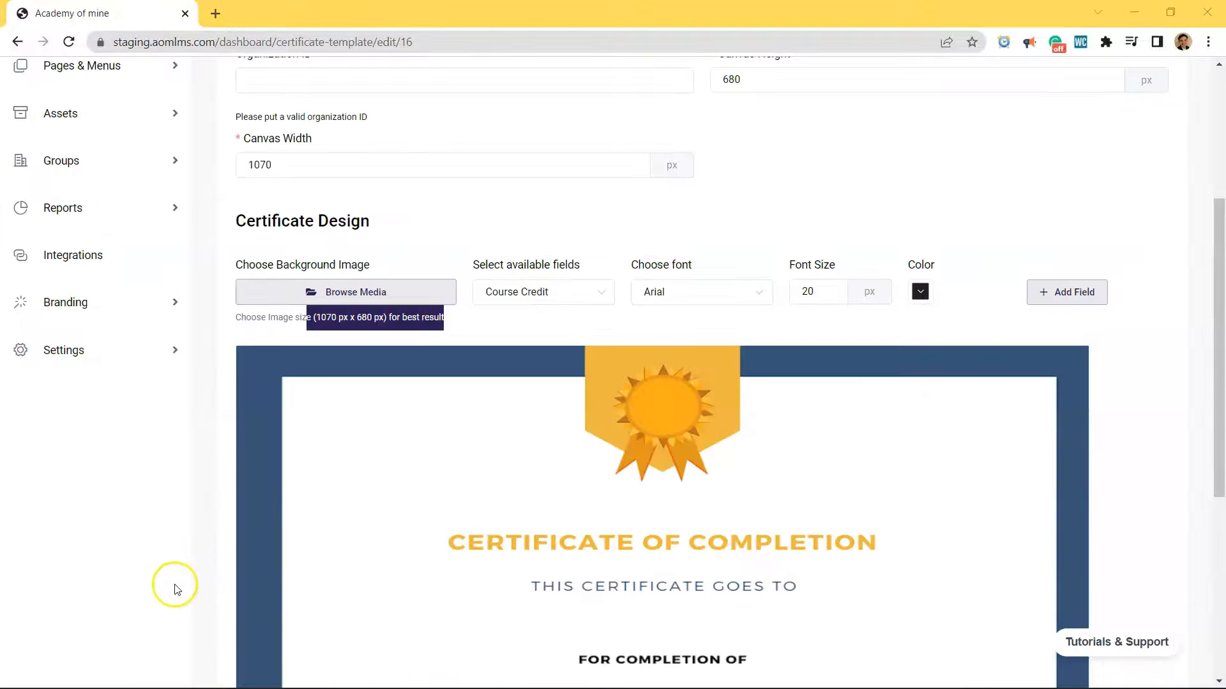
click(466, 250)
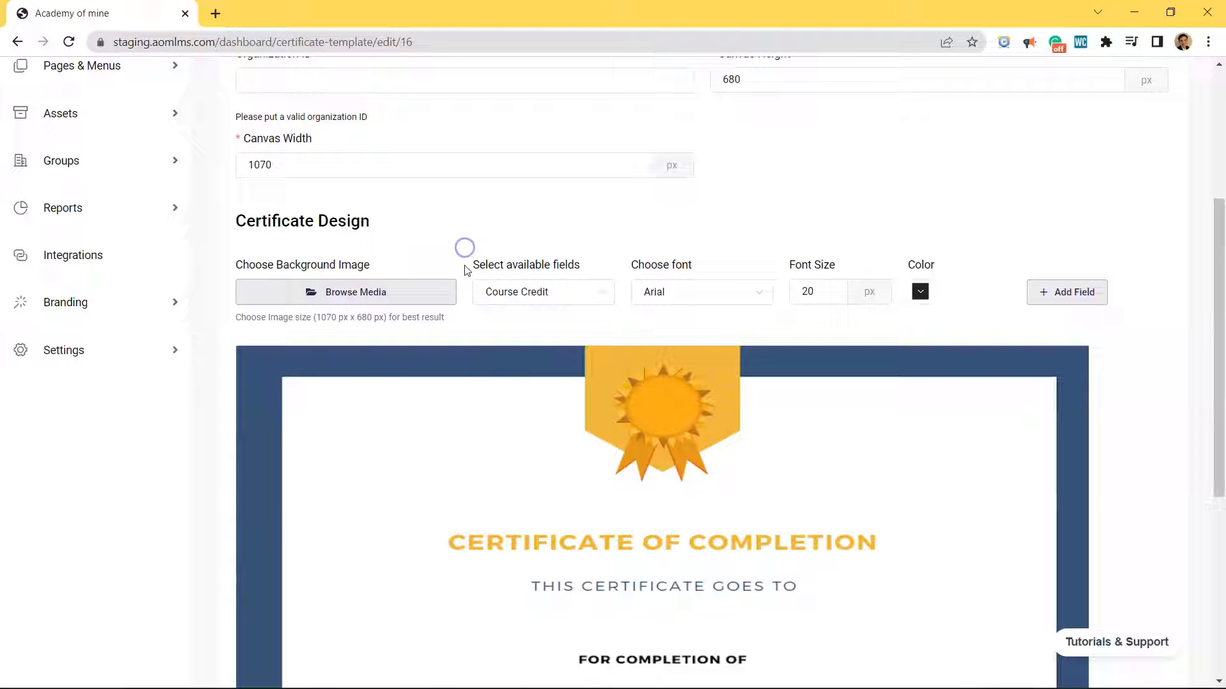
drag(466, 271, 583, 269)
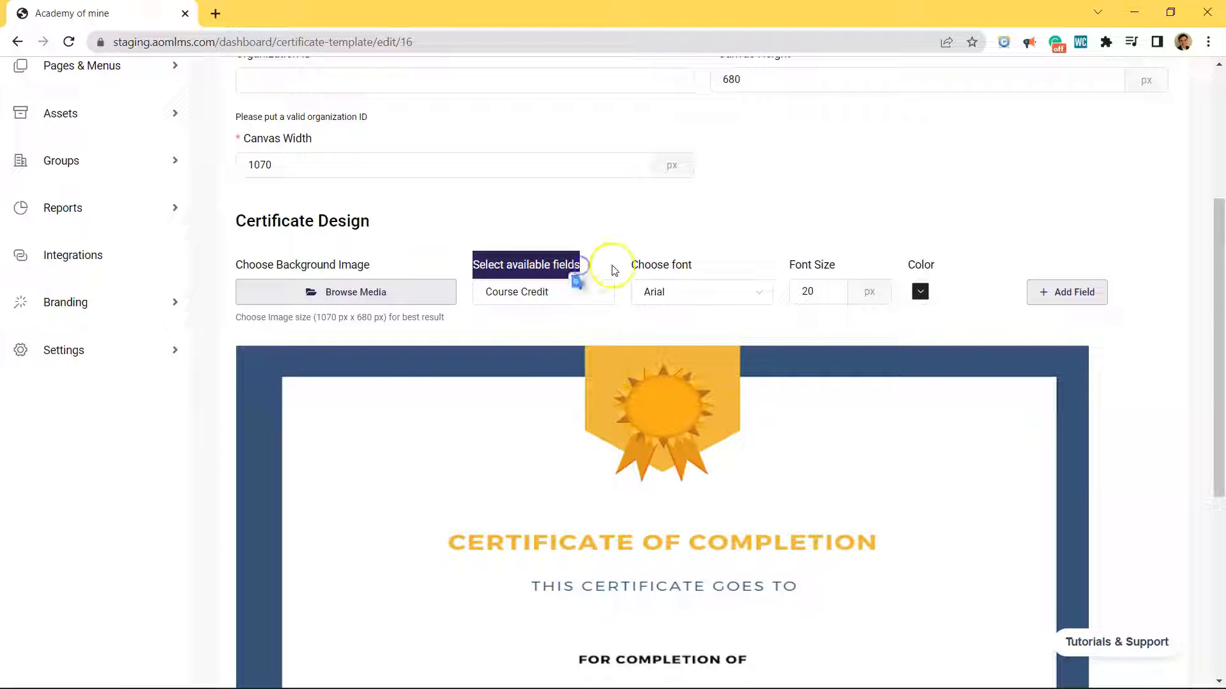
click(612, 270)
click(586, 297)
scroll(565, 383, up, 1)
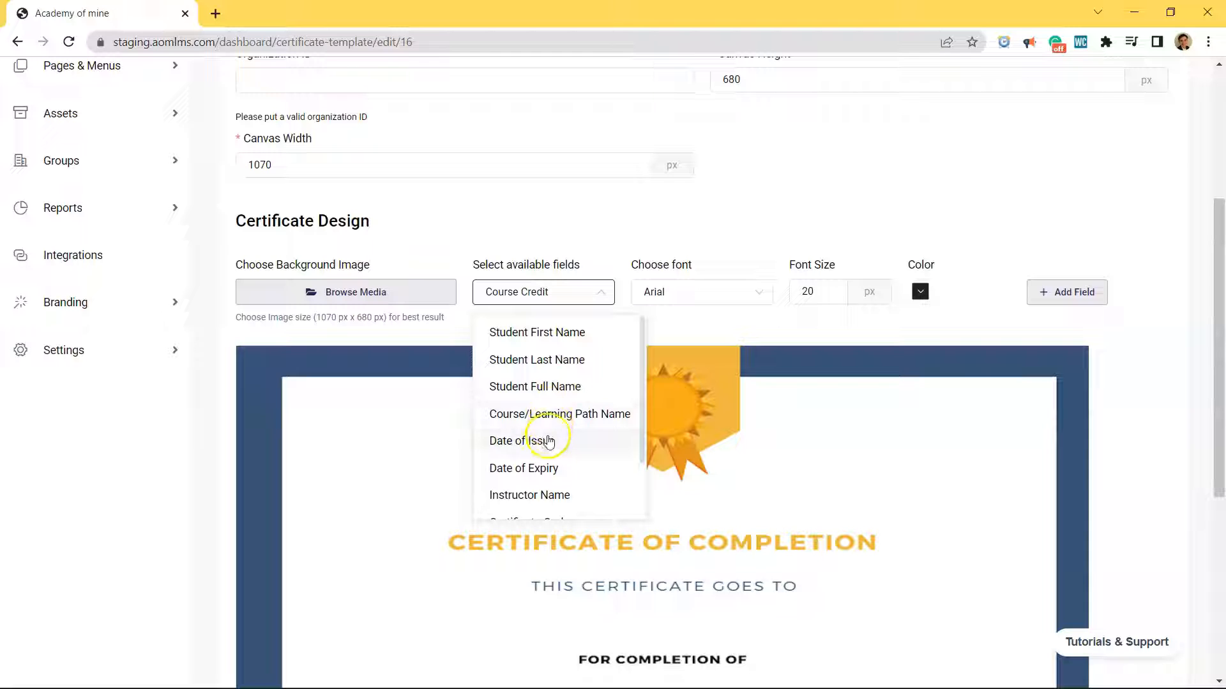
scroll(548, 441, down, 2)
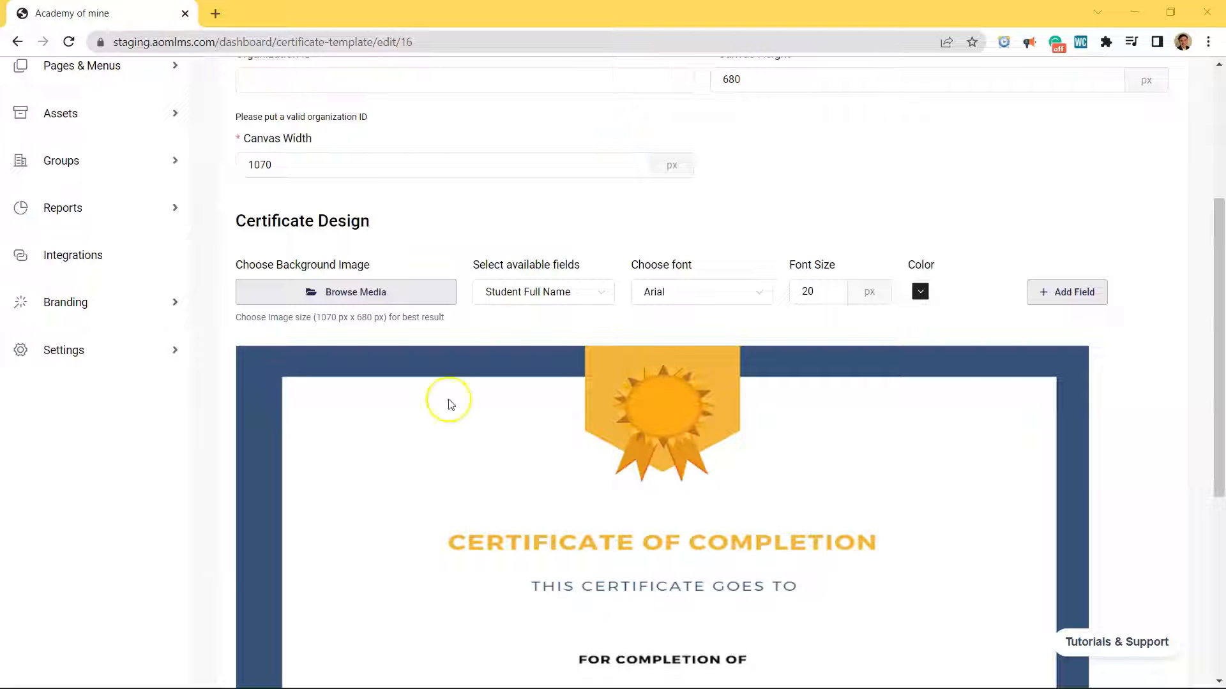
Step: Try Student First Name as the certificate field, review the other available fields, and choose Student Full Name
drag(577, 265, 466, 265)
click(539, 292)
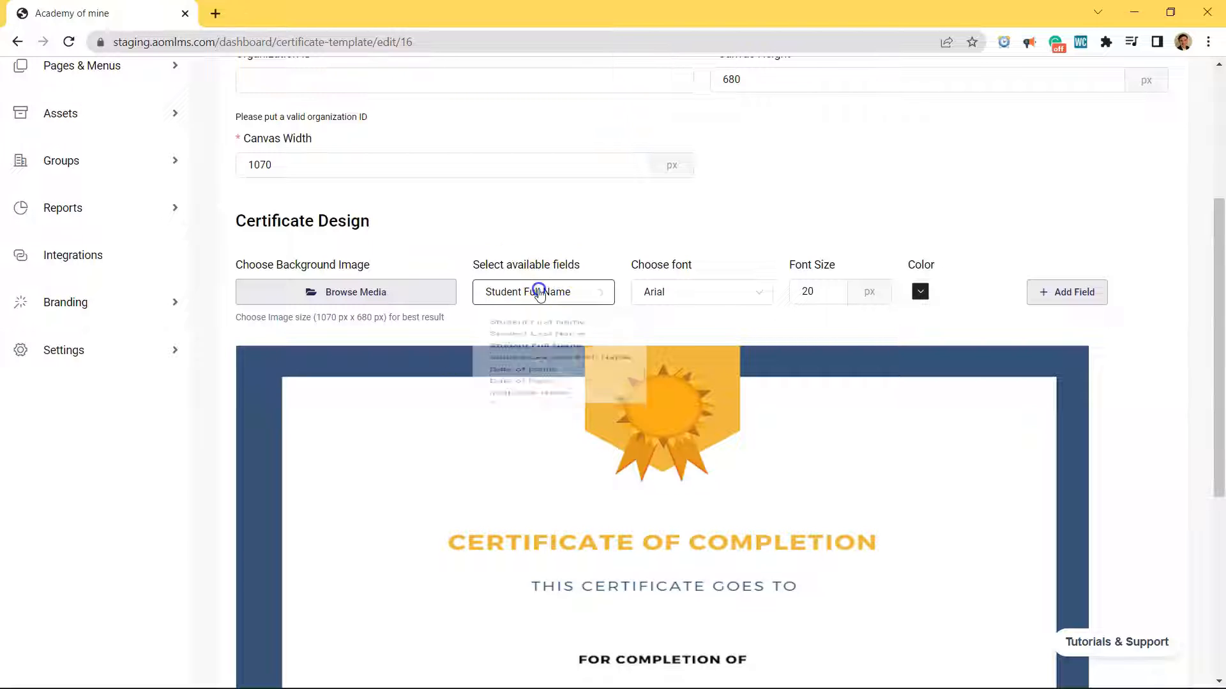
click(530, 332)
click(547, 290)
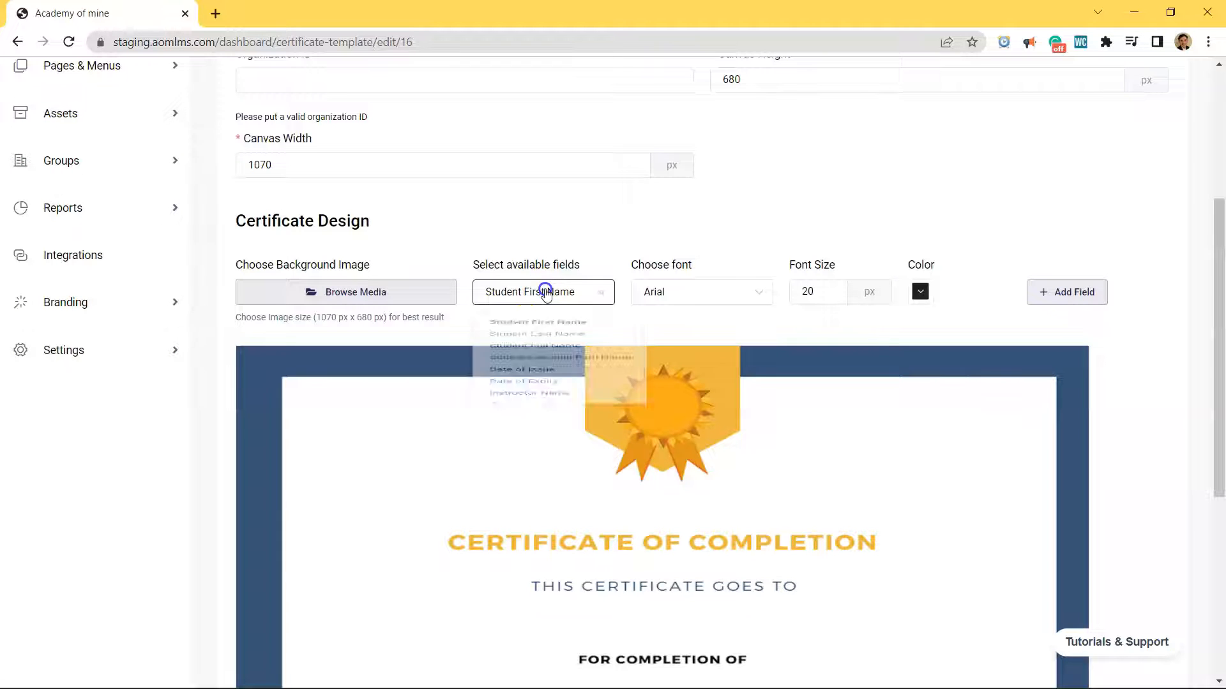
scroll(551, 377, down, 2)
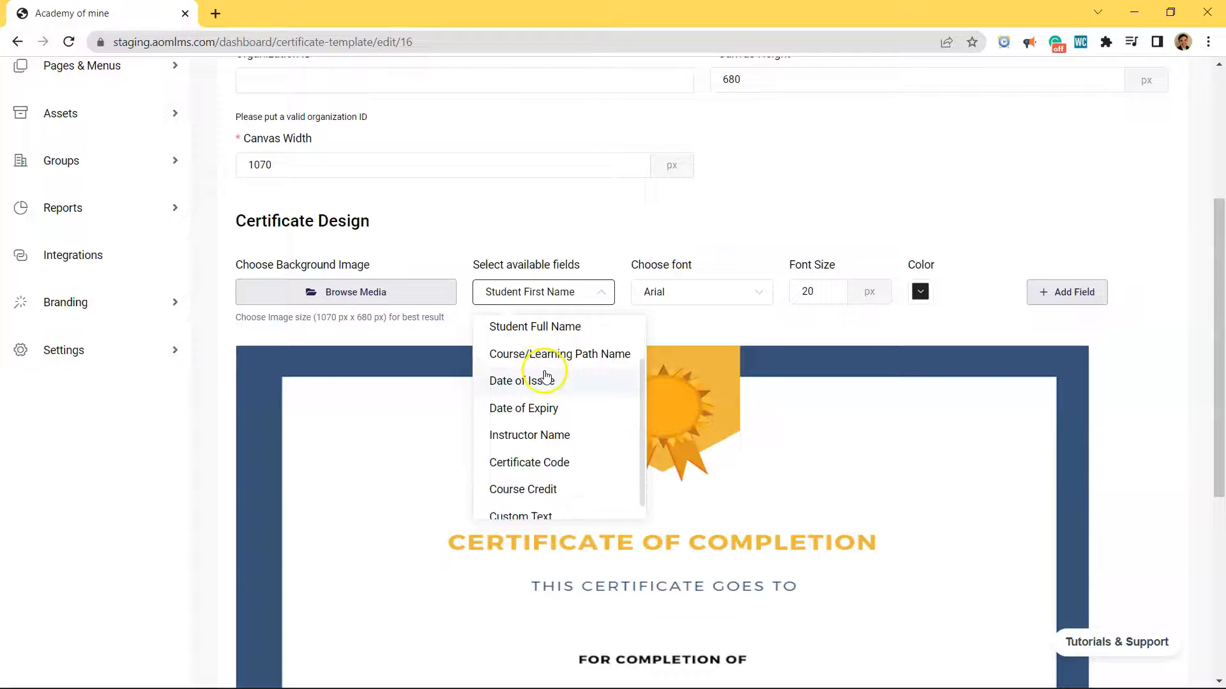
scroll(556, 383, up, 2)
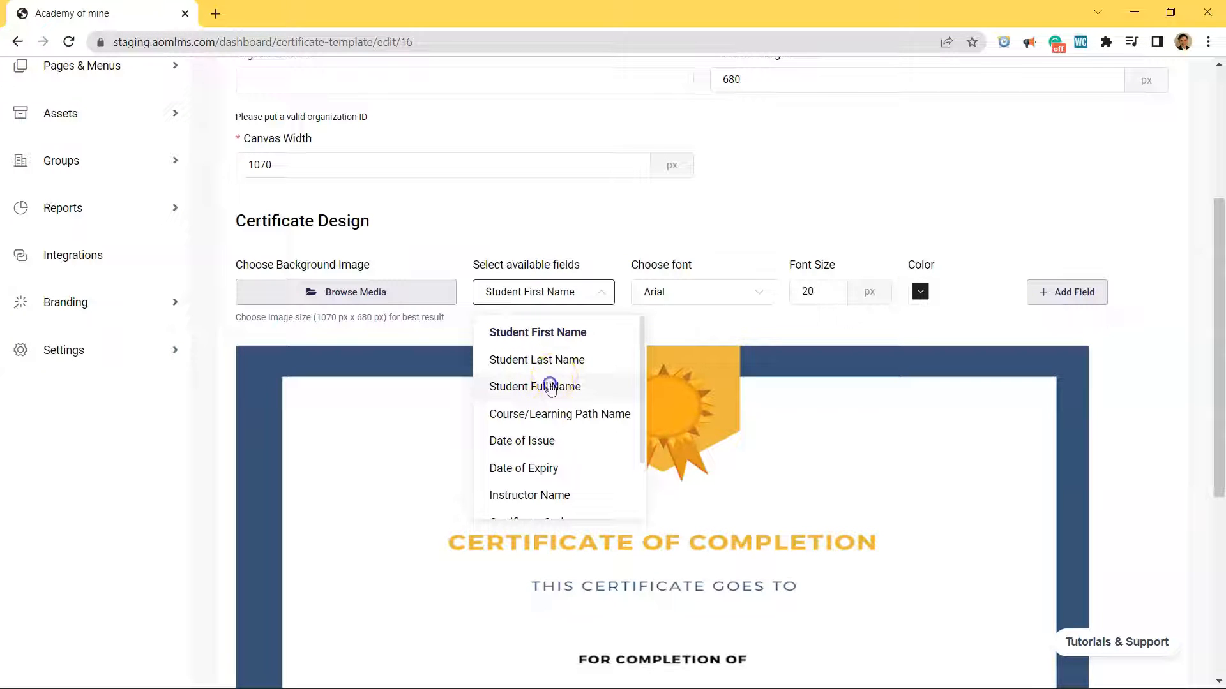
click(550, 387)
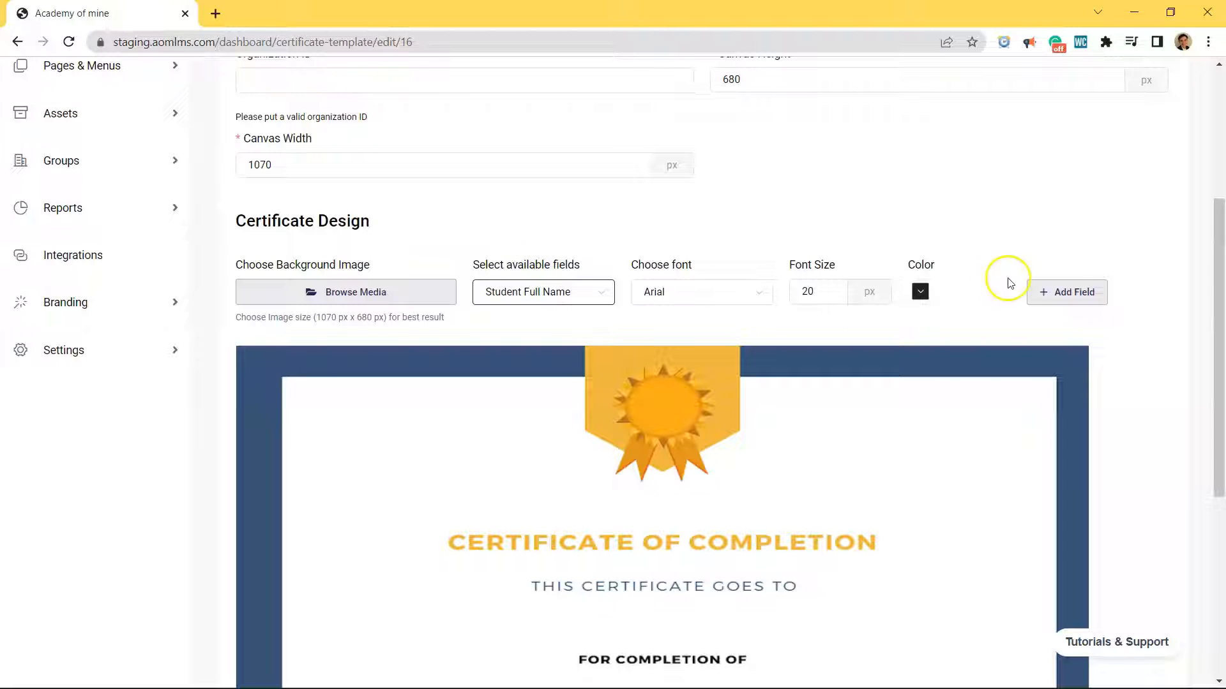
Step: Add the Student Full Name field to the certificate and place it in the white area right of the ribbon
click(1075, 297)
drag(337, 363, 927, 441)
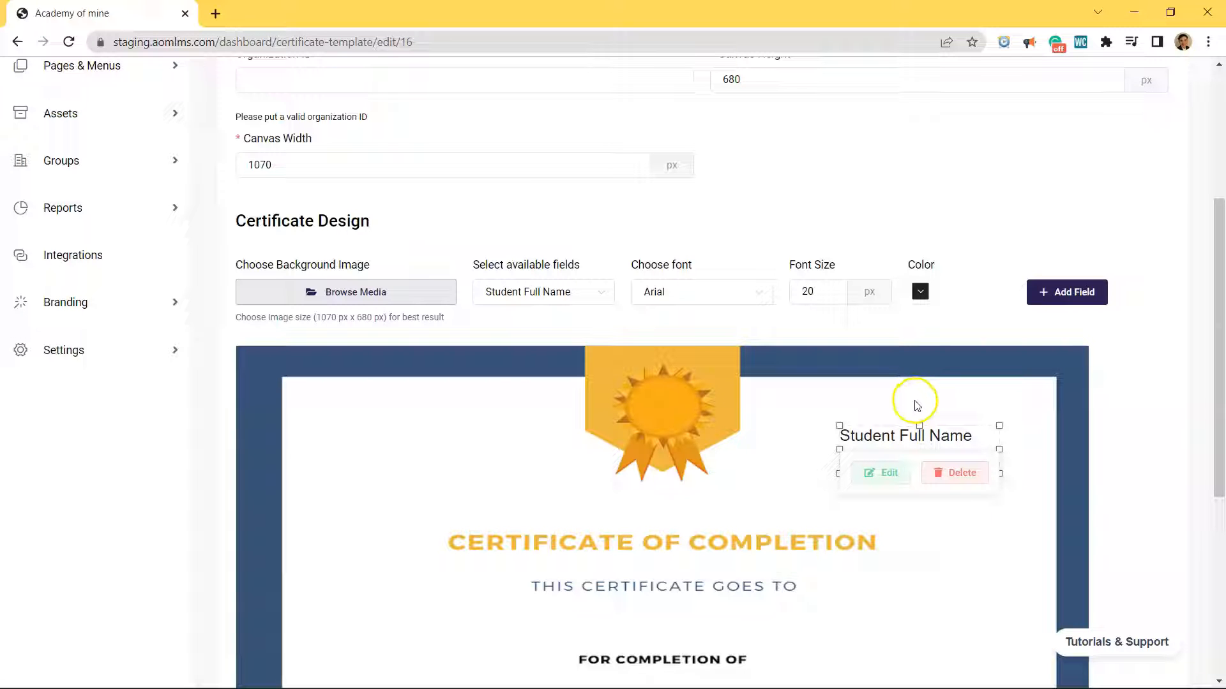
drag(884, 434, 881, 445)
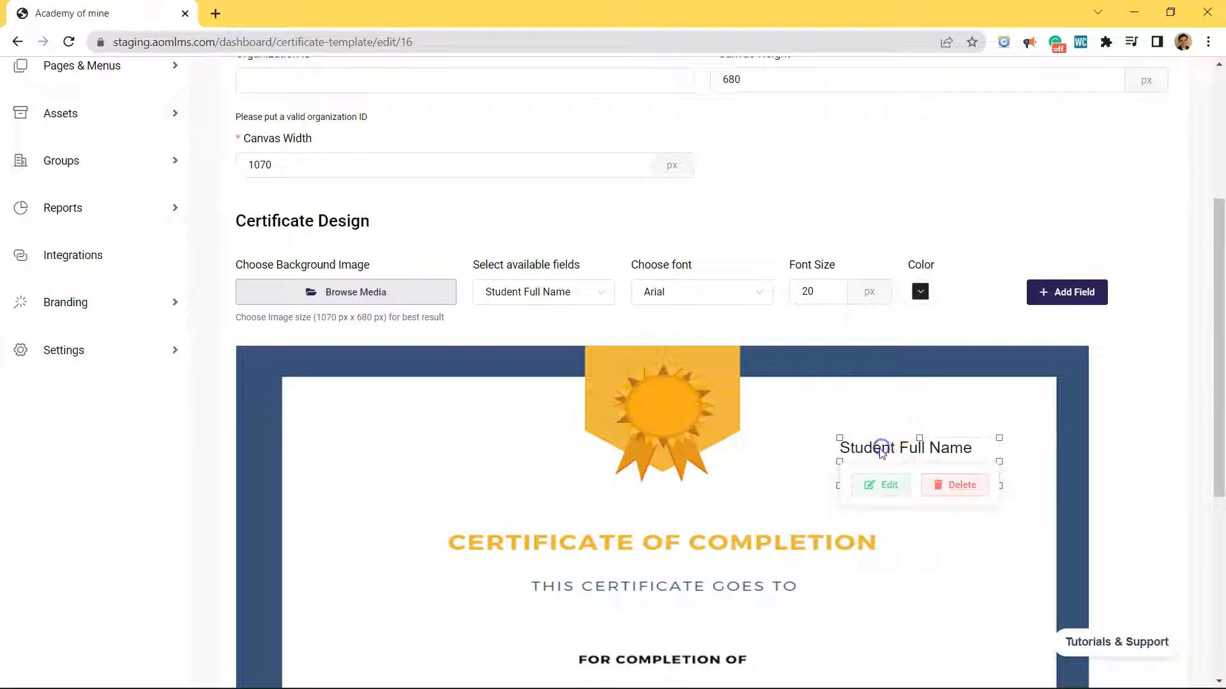
scroll(878, 397, down, 4)
click(950, 353)
Step: Open the Student Full Name field for editing and set its font color to red
scroll(949, 351, up, 8)
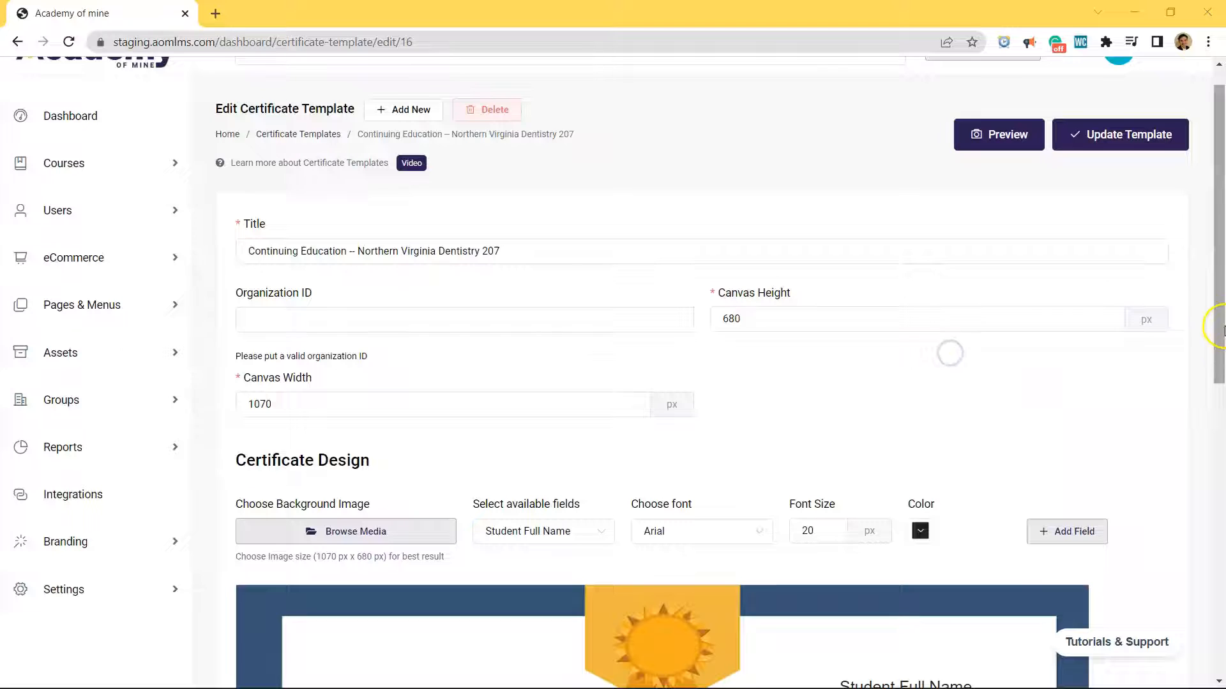
drag(1223, 315, 1218, 347)
click(934, 605)
click(878, 646)
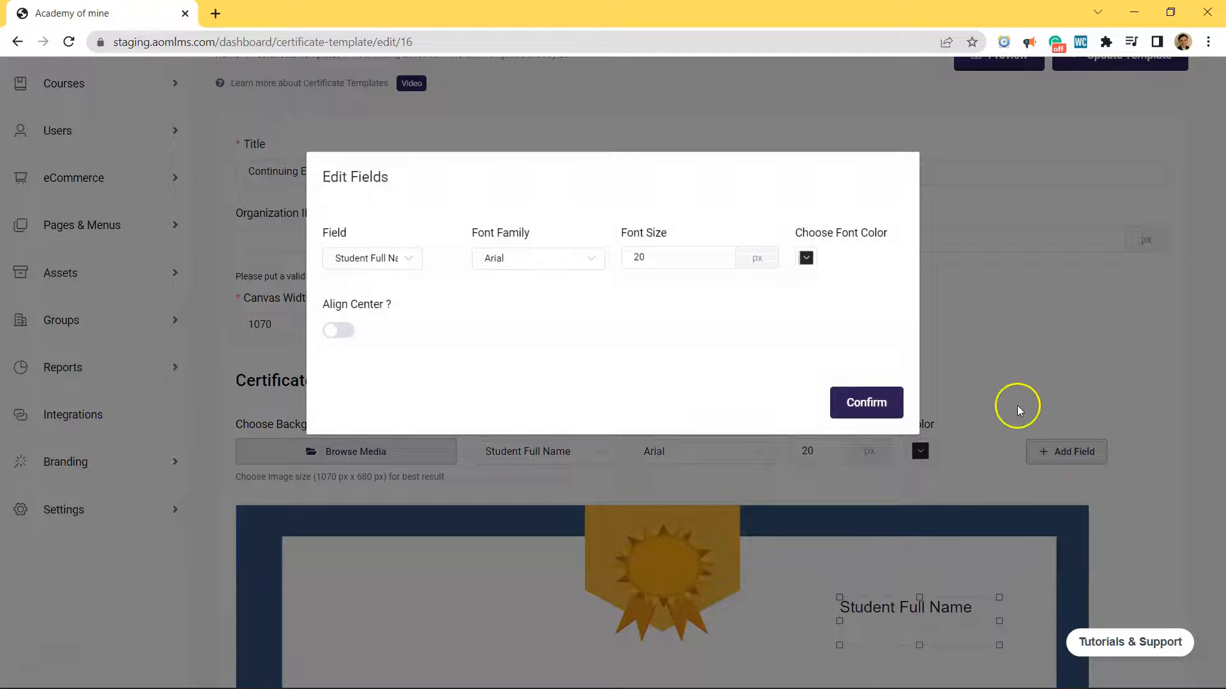
click(815, 260)
click(890, 301)
click(907, 433)
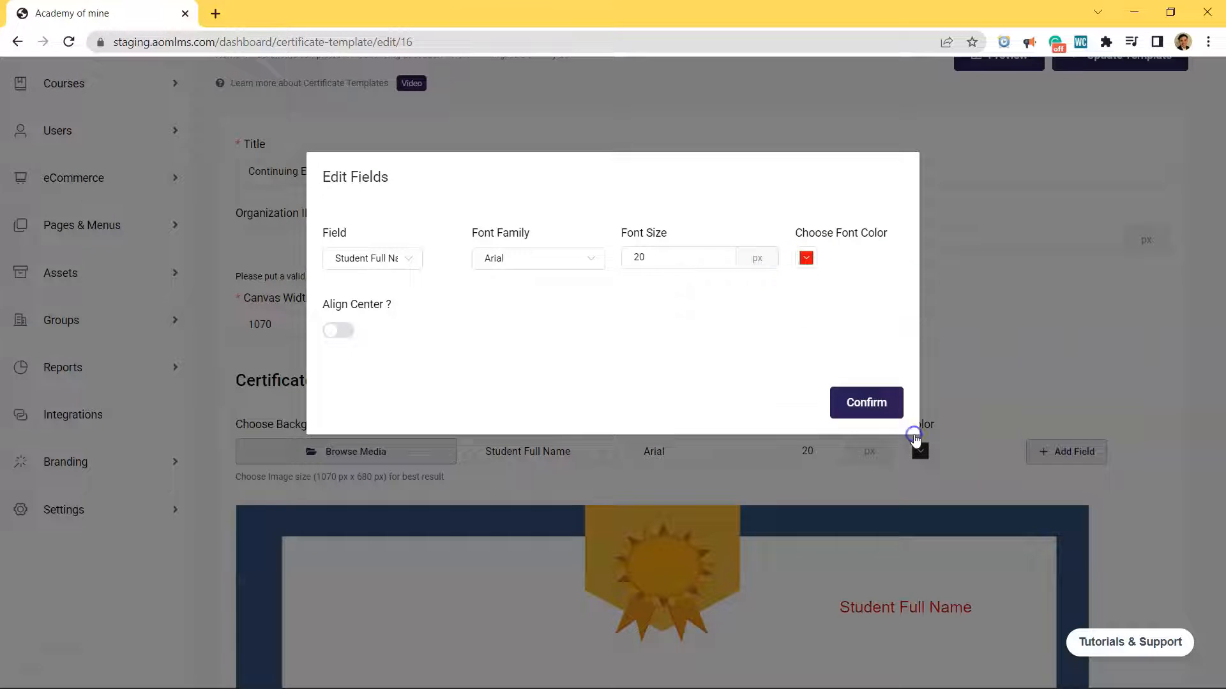
Step: Set the Student Full Name field's font size to 43 px and font family to Times-Bold, and confirm the edits
click(724, 259)
drag(730, 252, 733, 254)
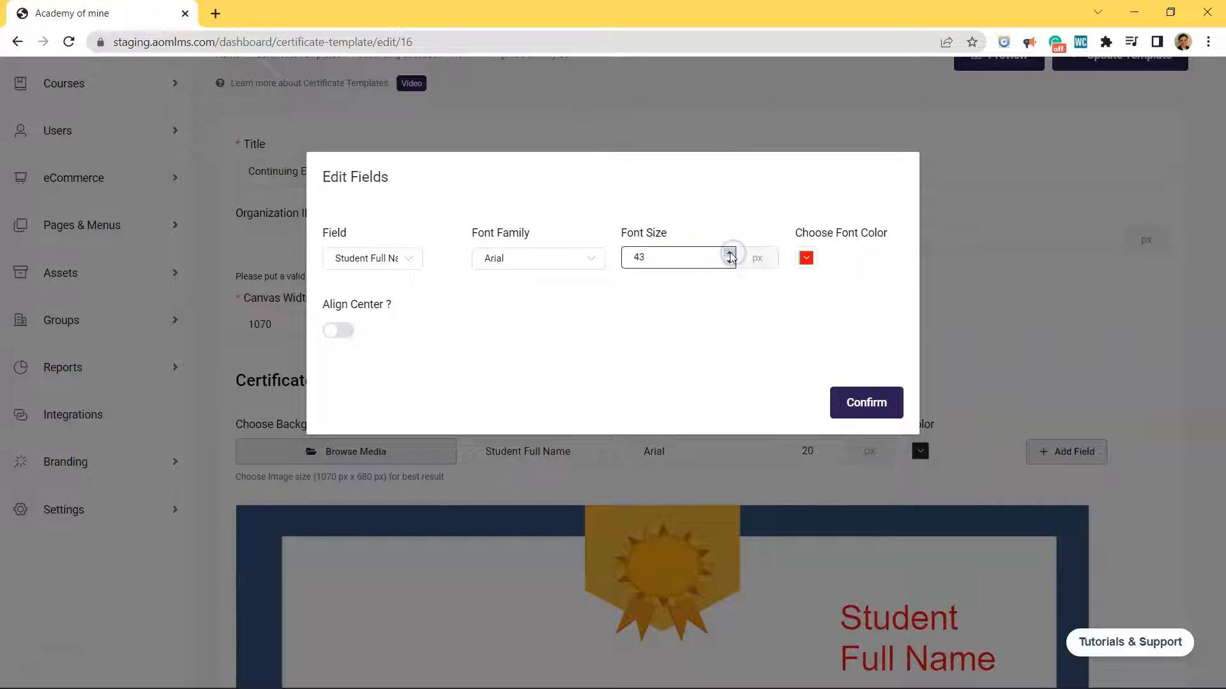
click(578, 260)
click(530, 409)
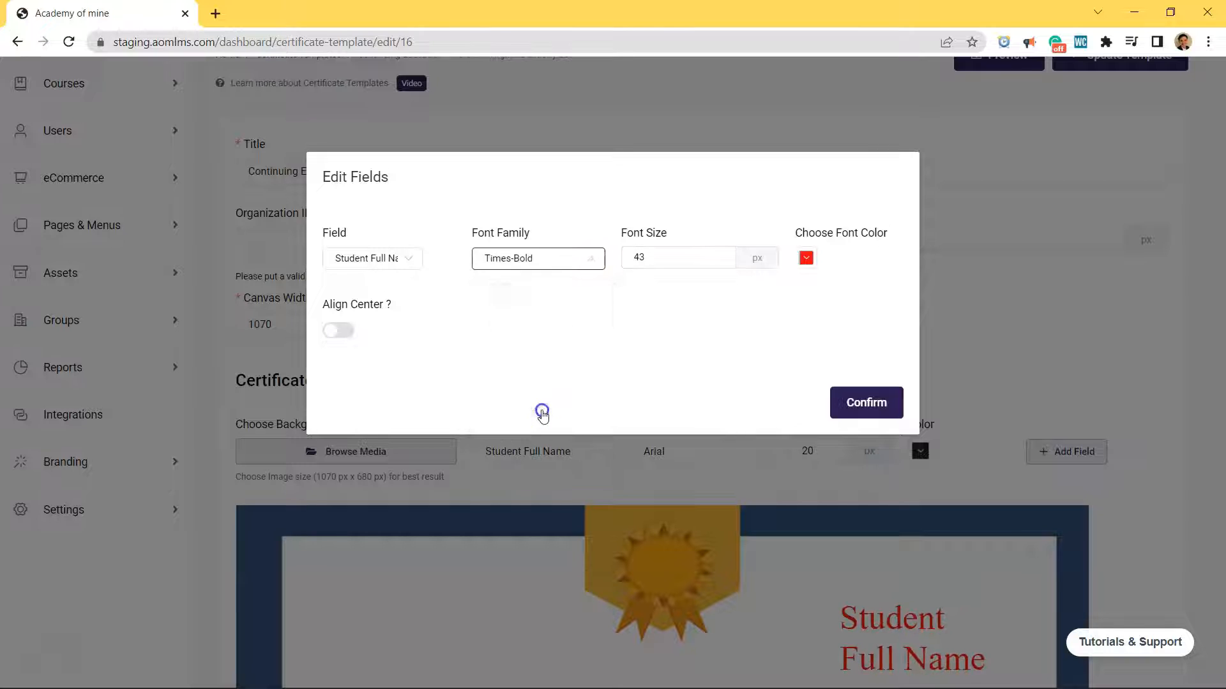
click(376, 261)
click(354, 345)
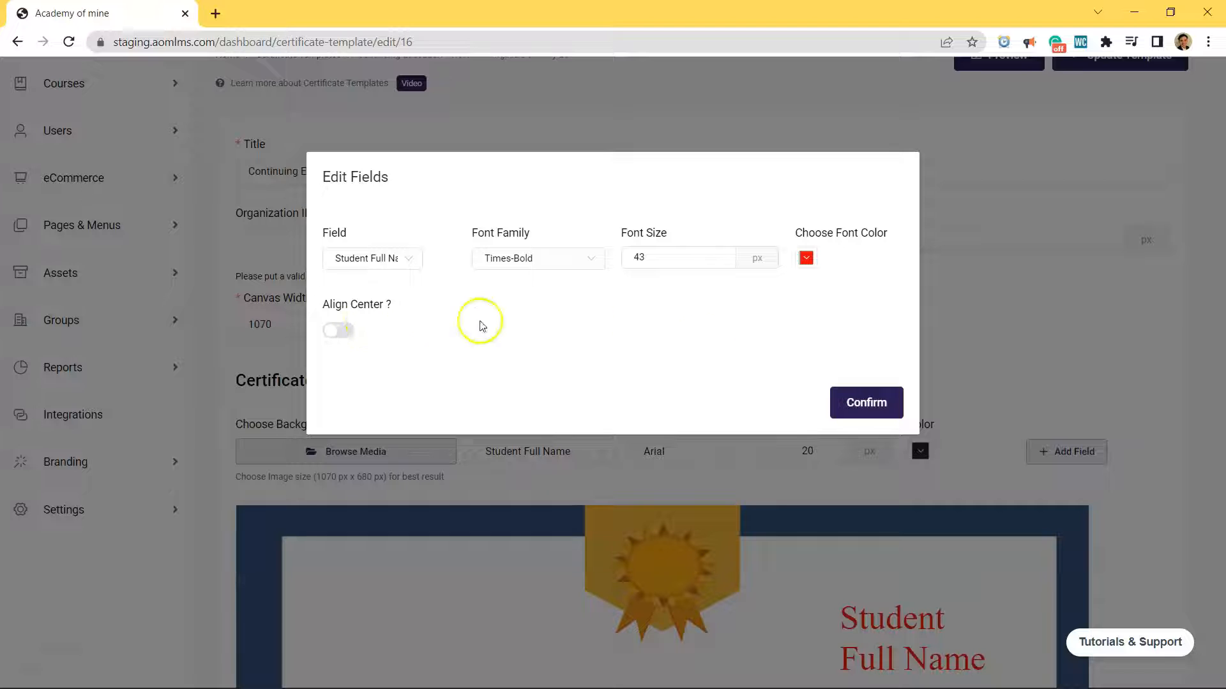
click(852, 399)
Step: Enable Align Center for the Student Full Name field and confirm
scroll(912, 319, down, 5)
click(897, 299)
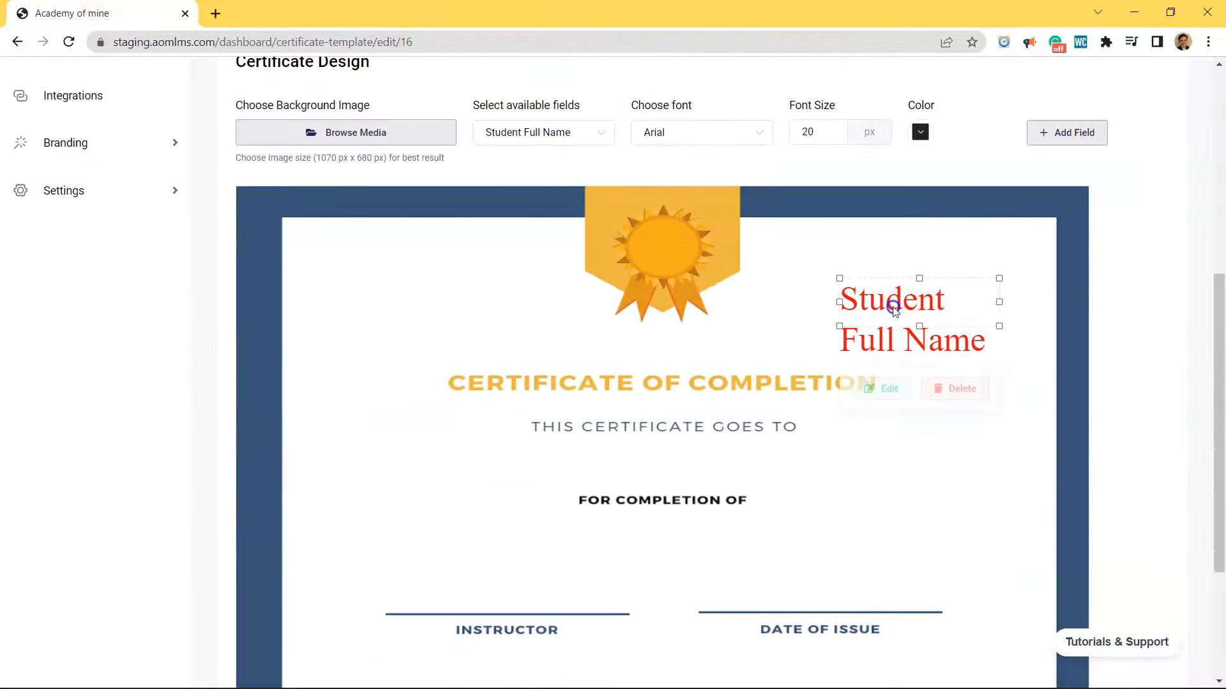
click(870, 388)
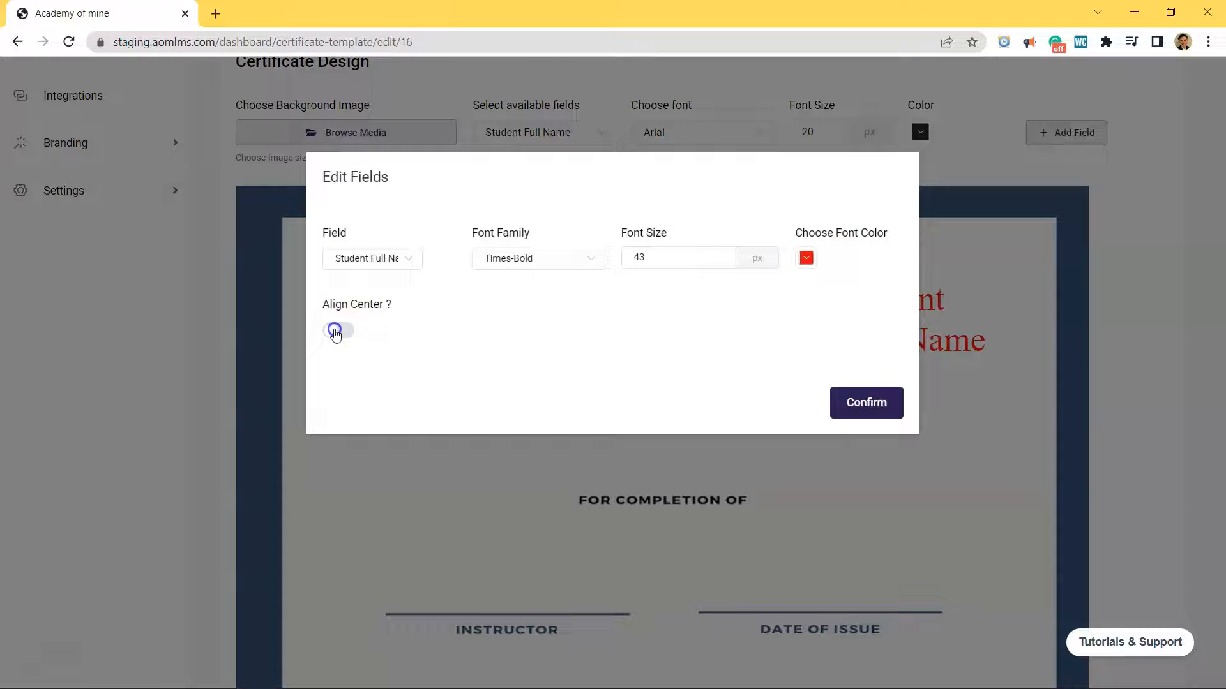
click(854, 402)
Step: Generate a PDF preview of the certificate, check the name's placement in the downloaded file, and return to the template editor
scroll(613, 470, down, 3)
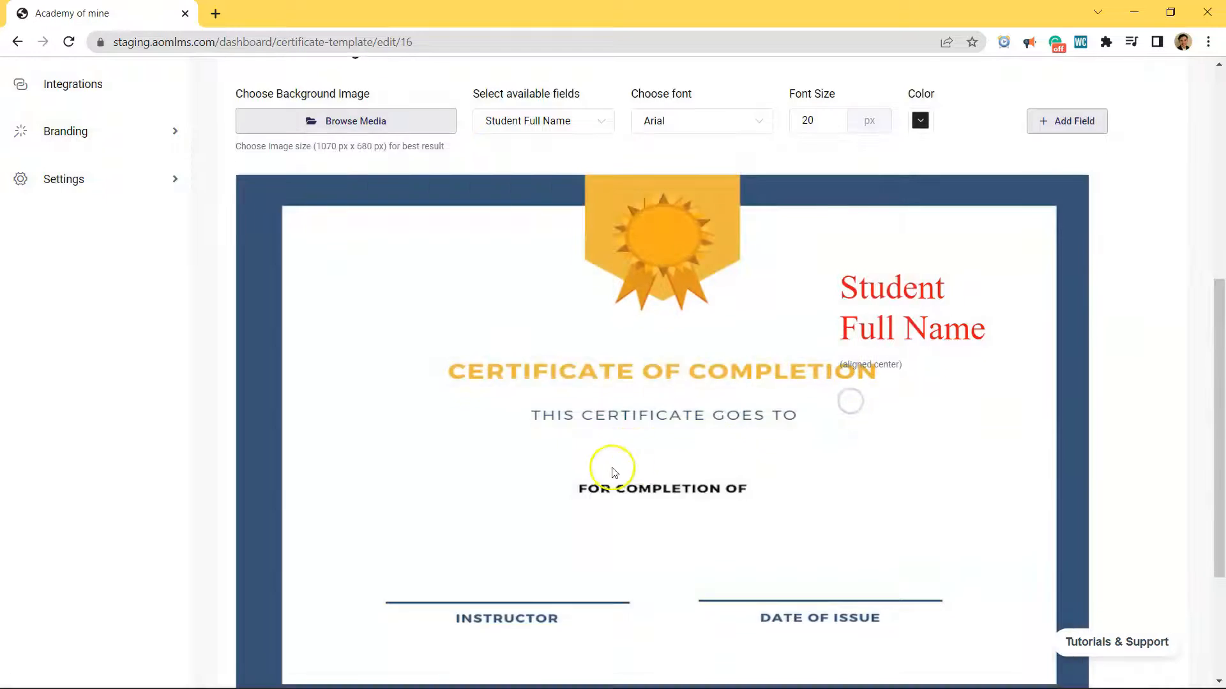
click(415, 557)
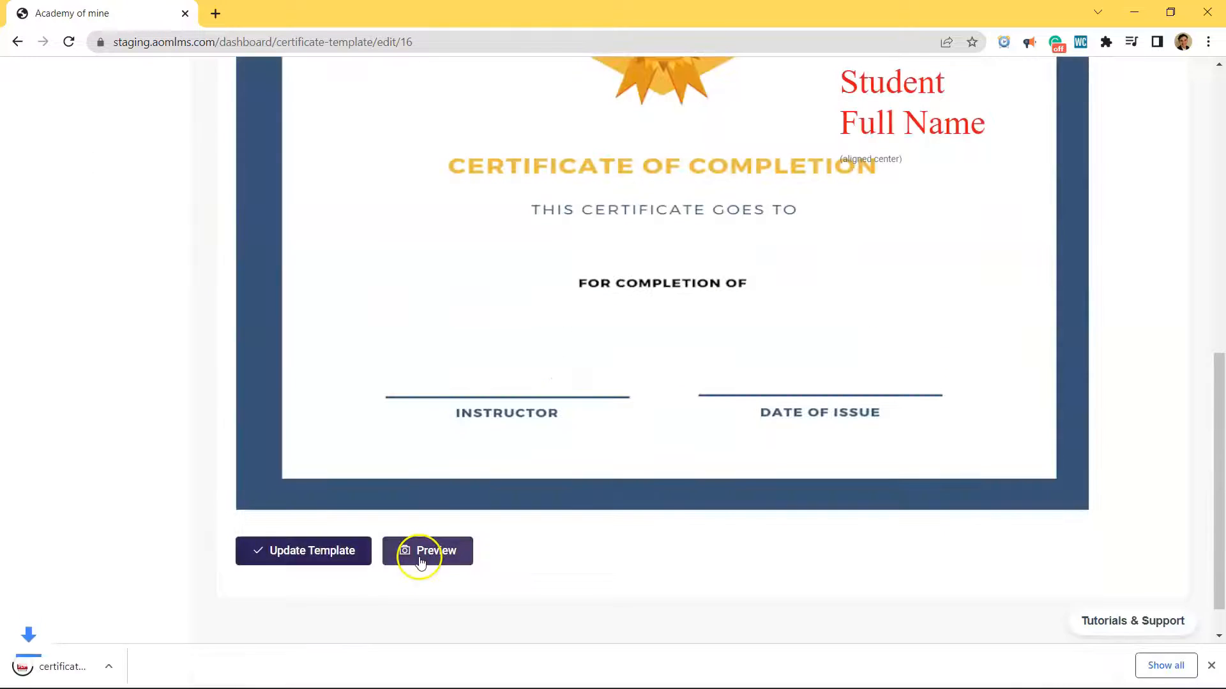
click(109, 666)
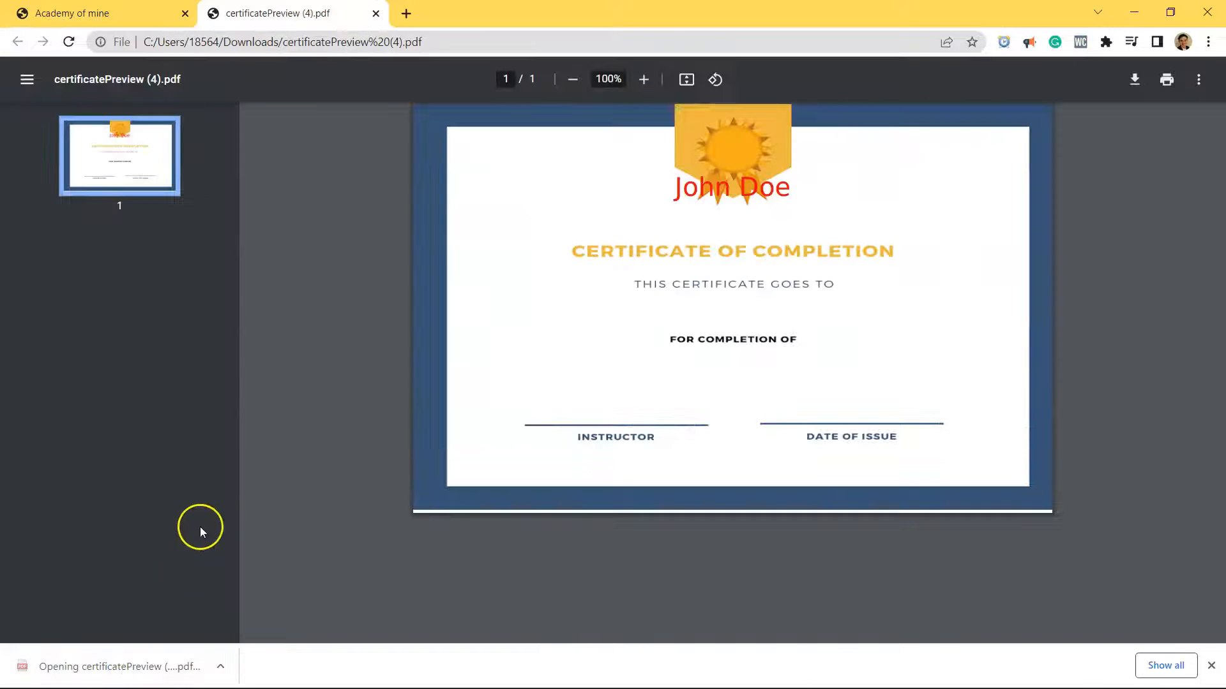
click(106, 14)
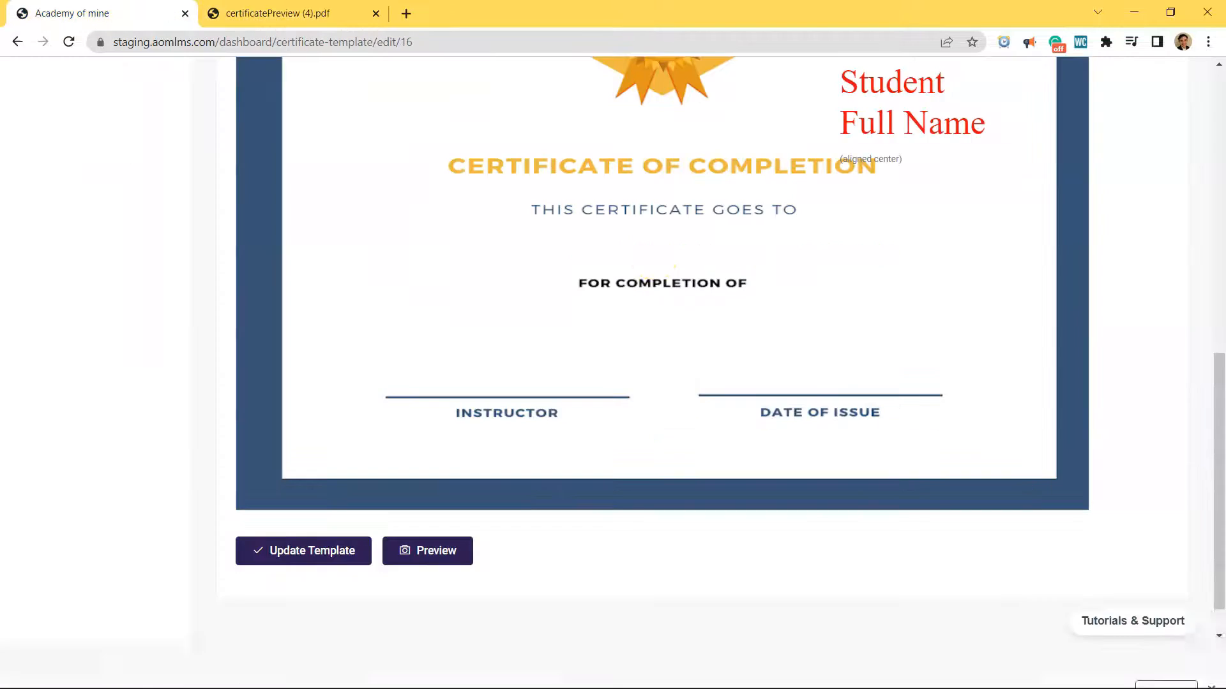
Step: Disable Align Center for the Student Full Name field and confirm
scroll(753, 270, up, 3)
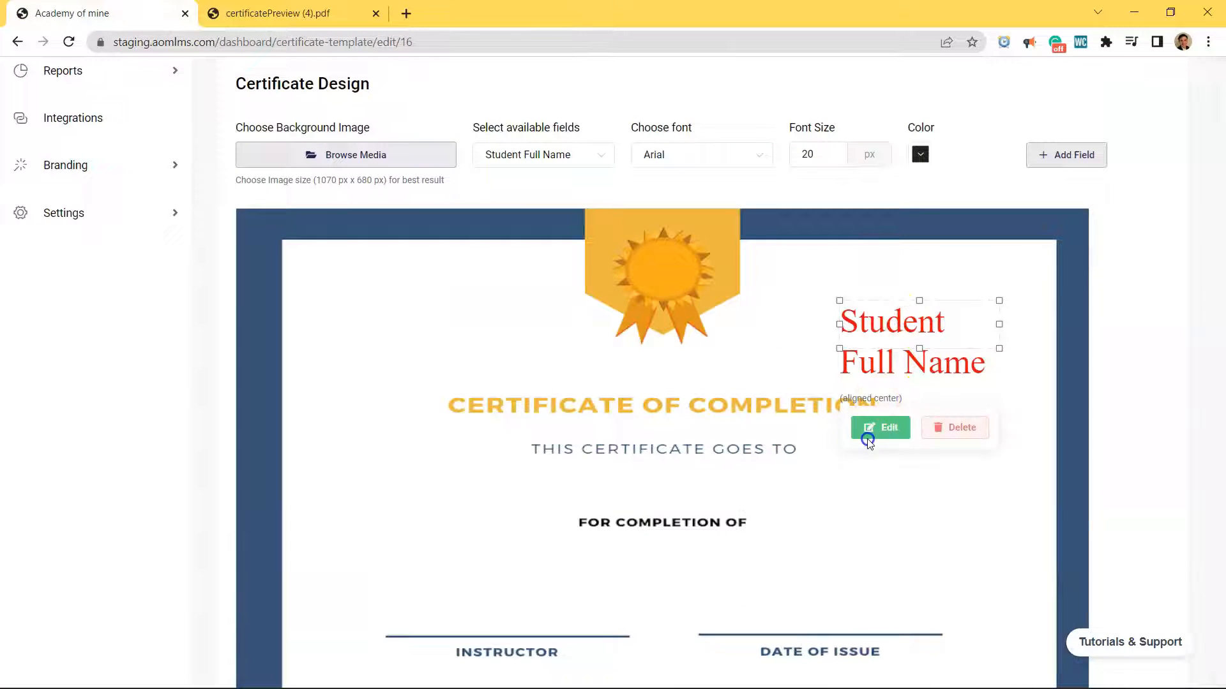
click(875, 428)
click(342, 329)
click(861, 402)
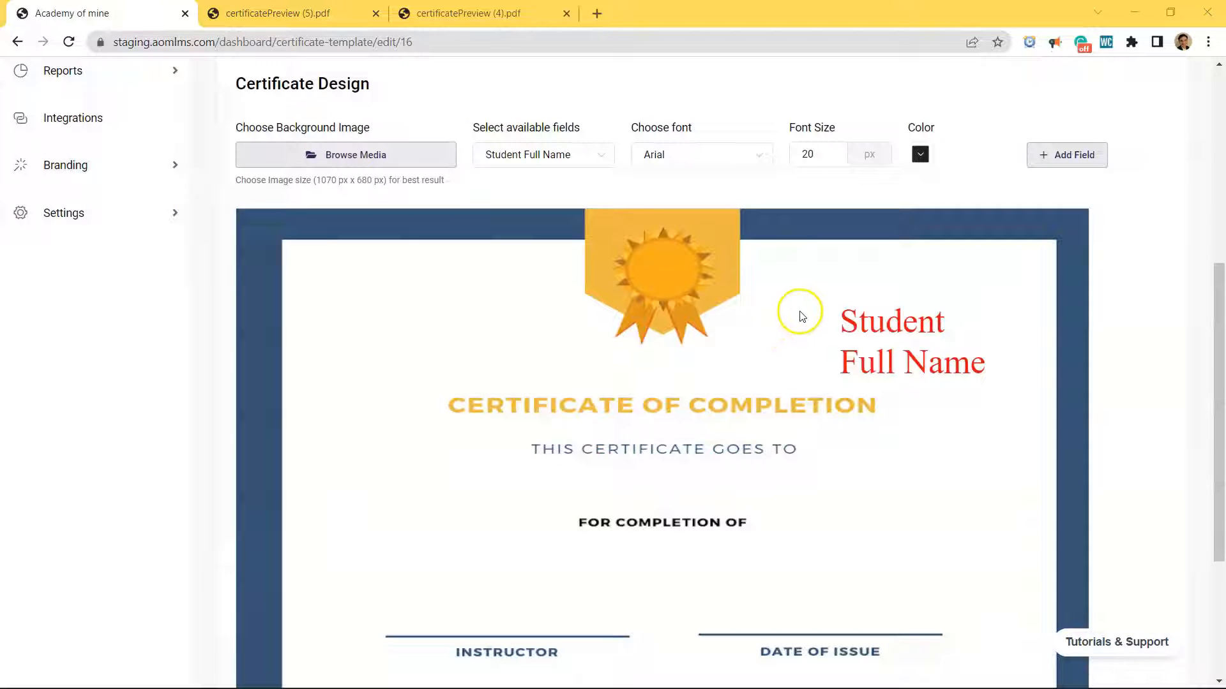
Step: Delete the Student Full Name field from the certificate and close the two PDF preview tabs
scroll(805, 313, down, 1)
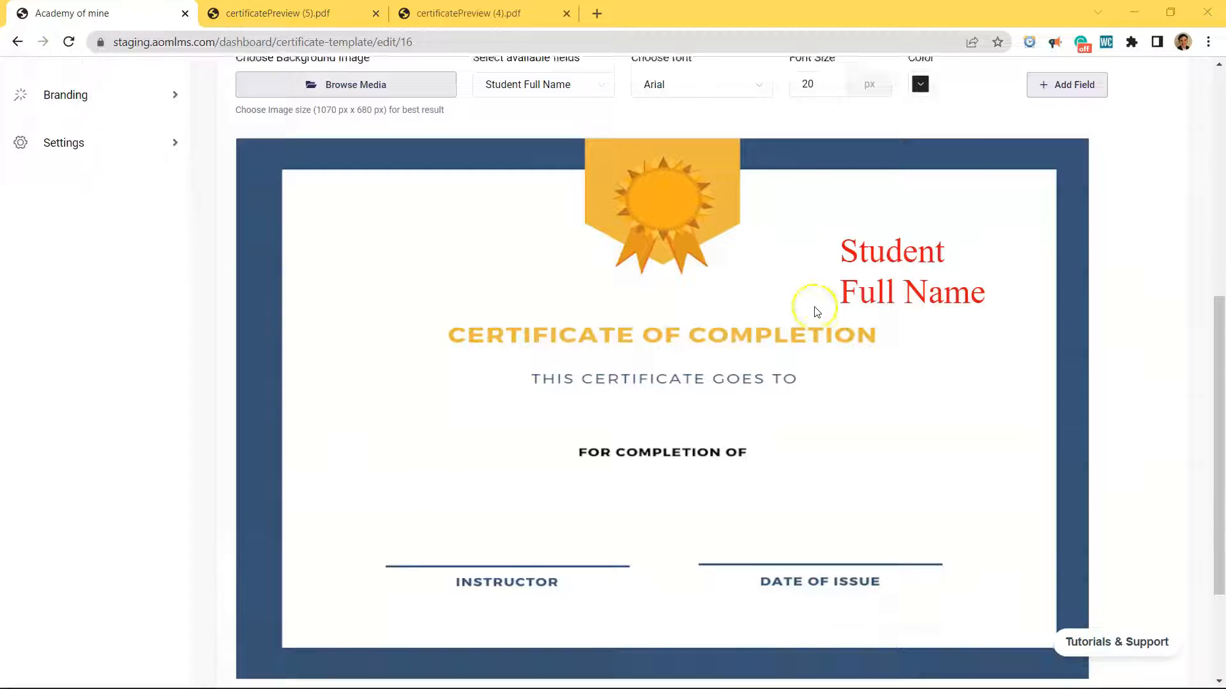
click(906, 245)
click(953, 331)
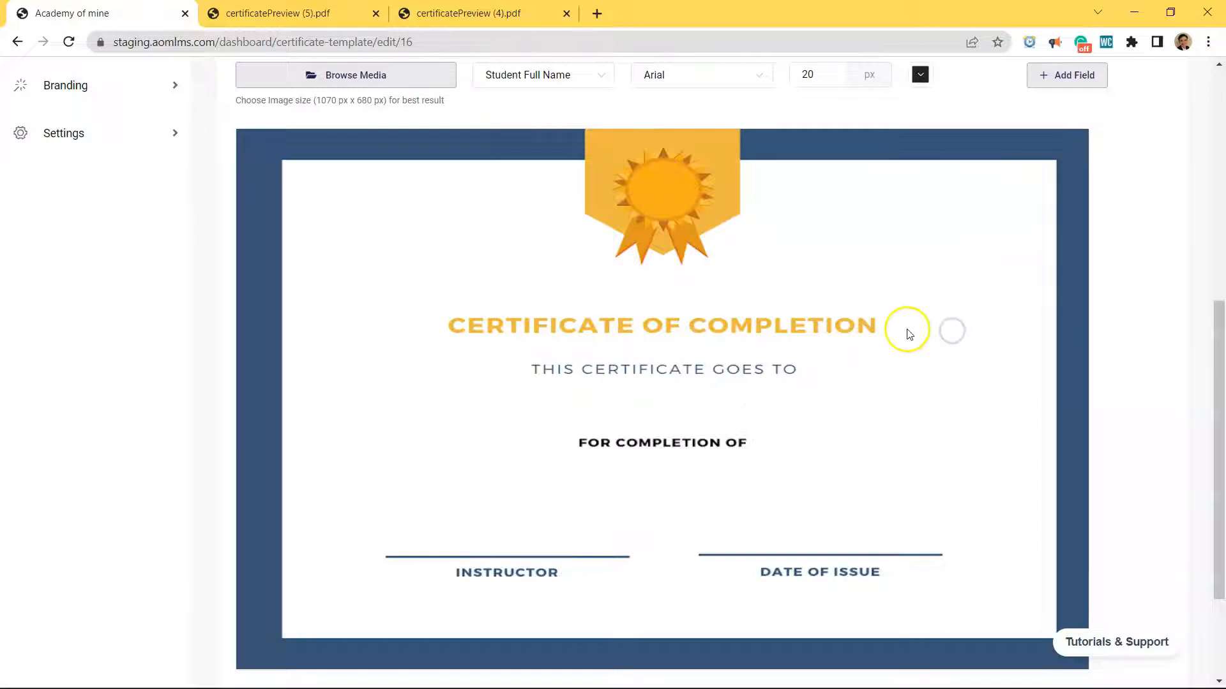
scroll(903, 332, up, 1)
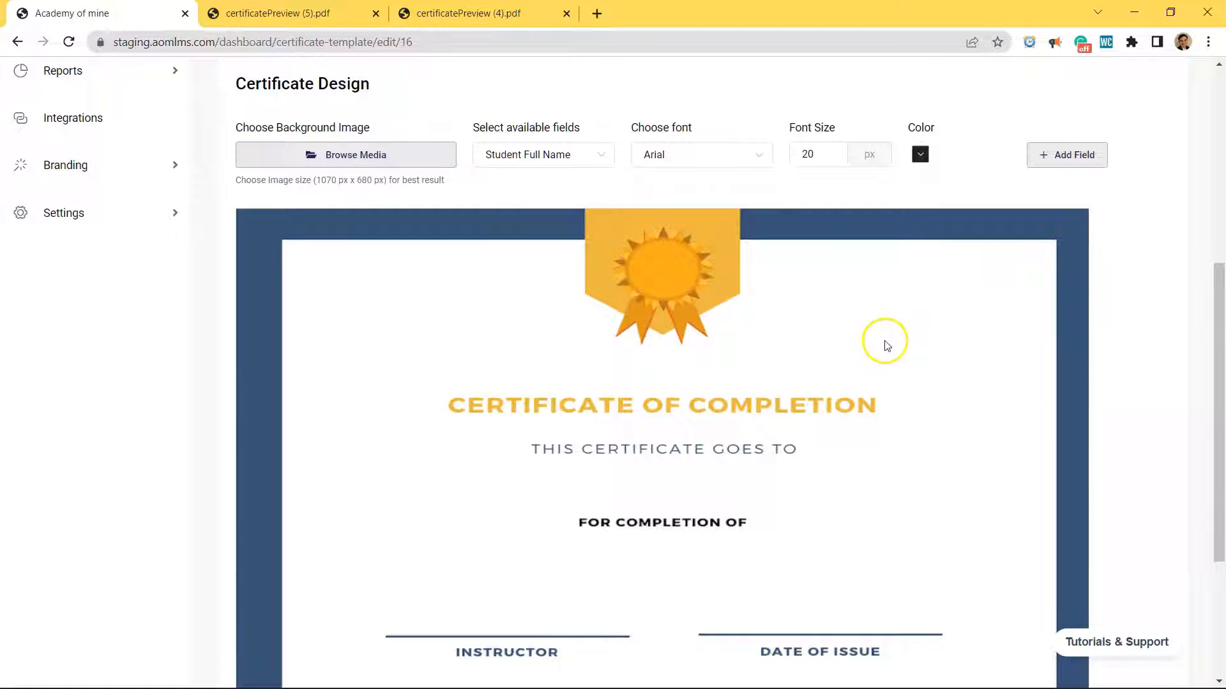
click(376, 13)
click(376, 13)
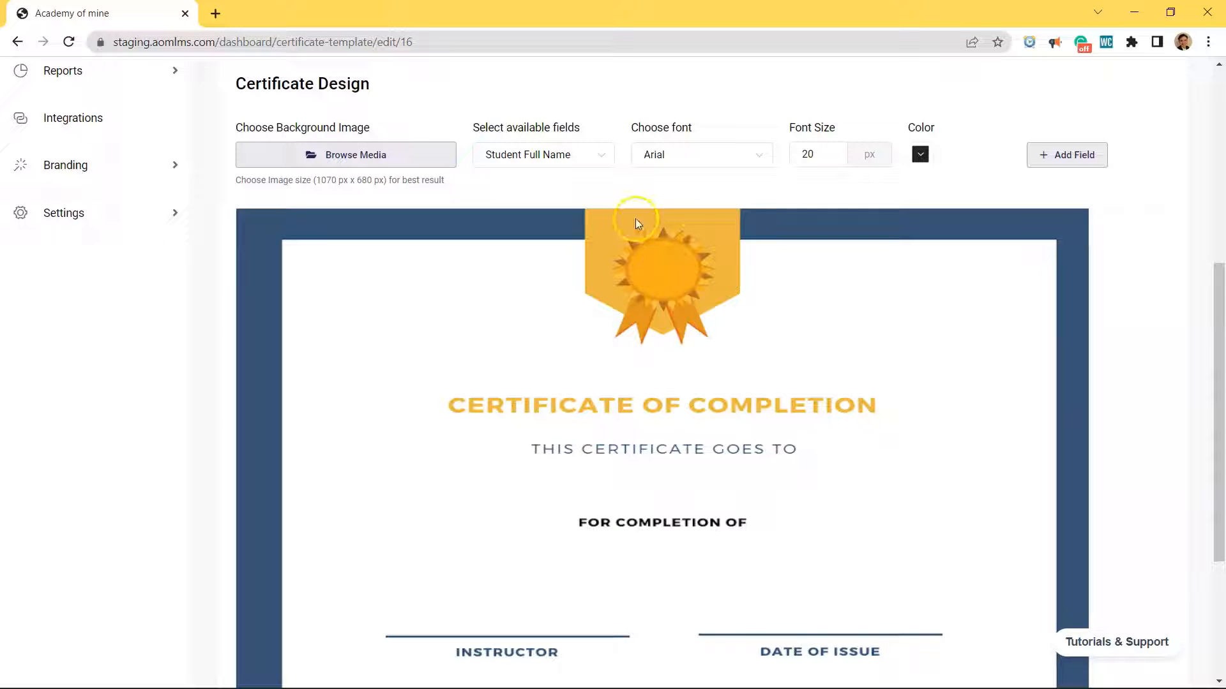
Step: Add a Date of Issue field to the certificate in Times-Bold at a font size of 30 px
click(567, 156)
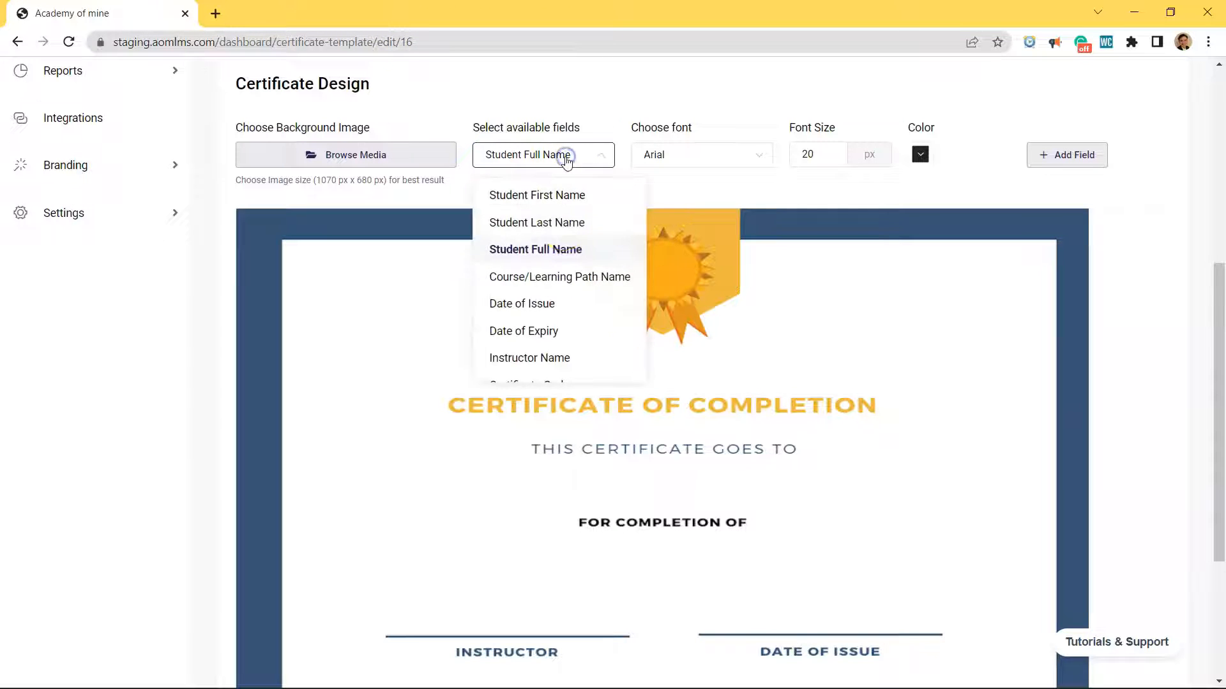
click(567, 303)
click(684, 159)
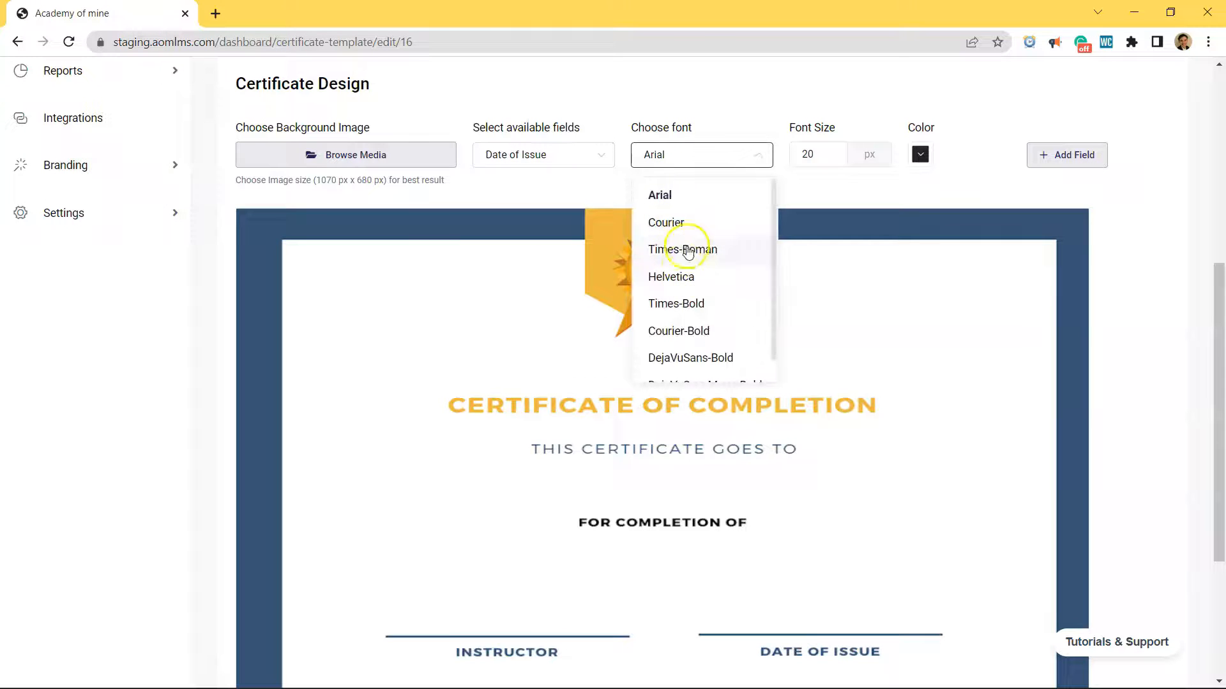
click(682, 303)
drag(814, 158, 780, 161)
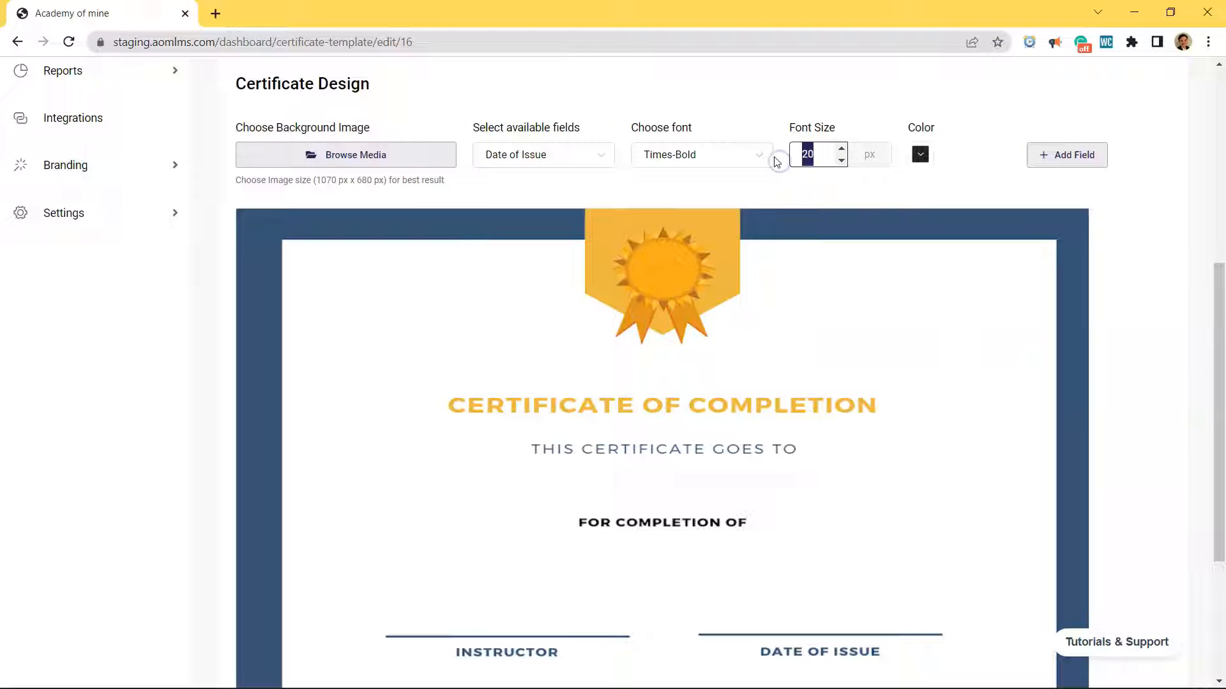
text(30)
click(1057, 160)
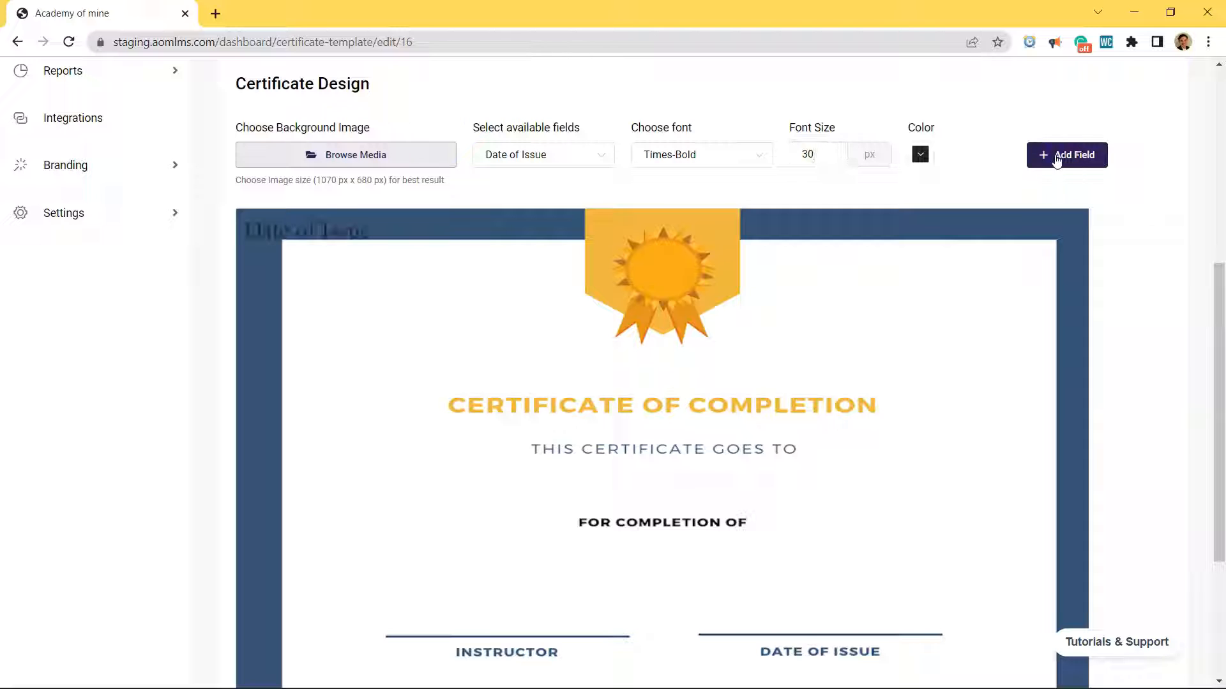
Step: Add a Date of Expiry field near the certificate's upper right and position the Date of Issue field above its labelled line
drag(354, 234, 456, 336)
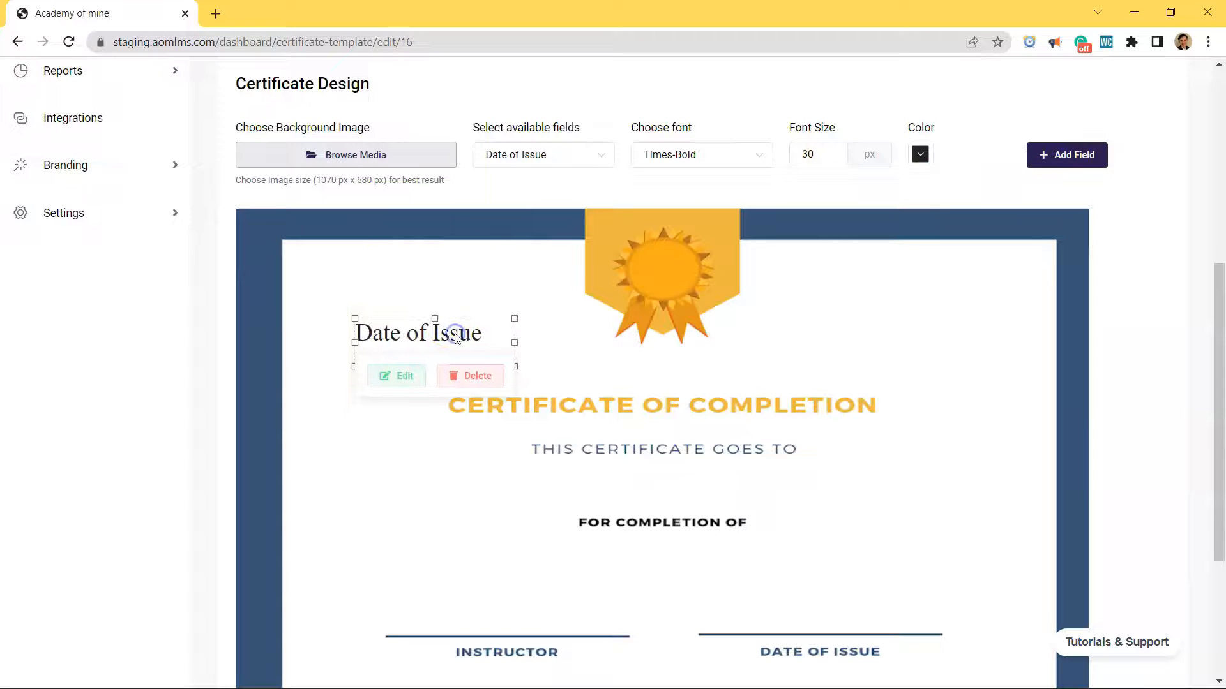
click(550, 158)
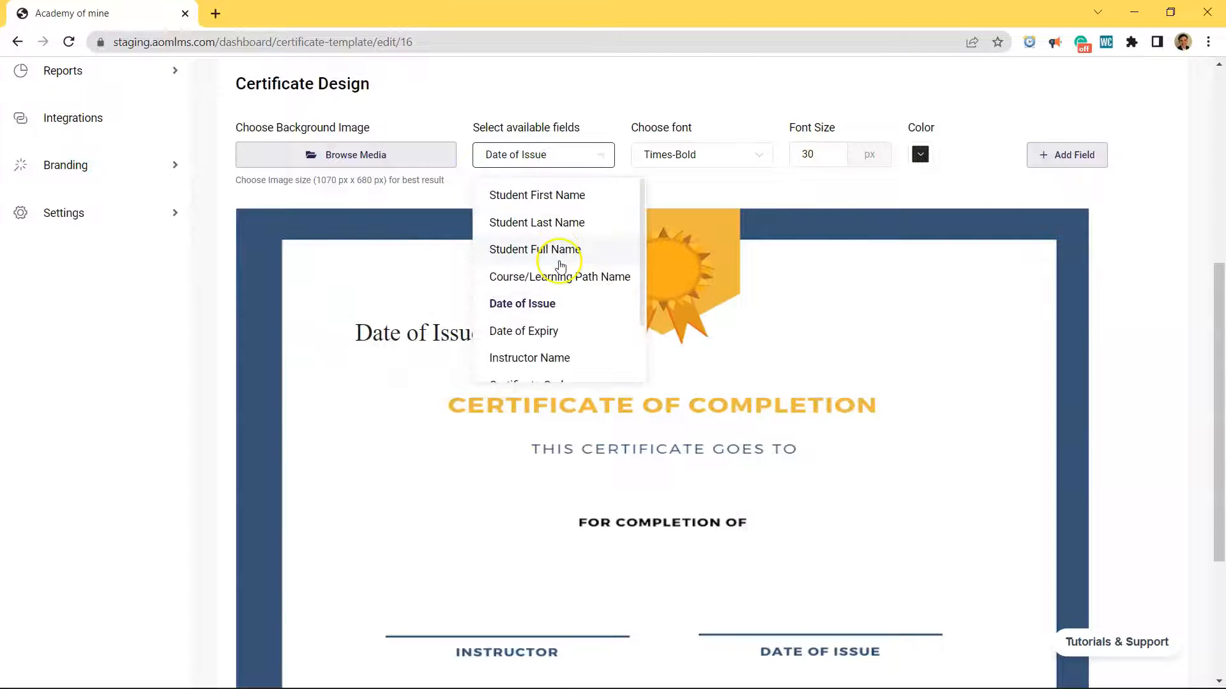
click(564, 331)
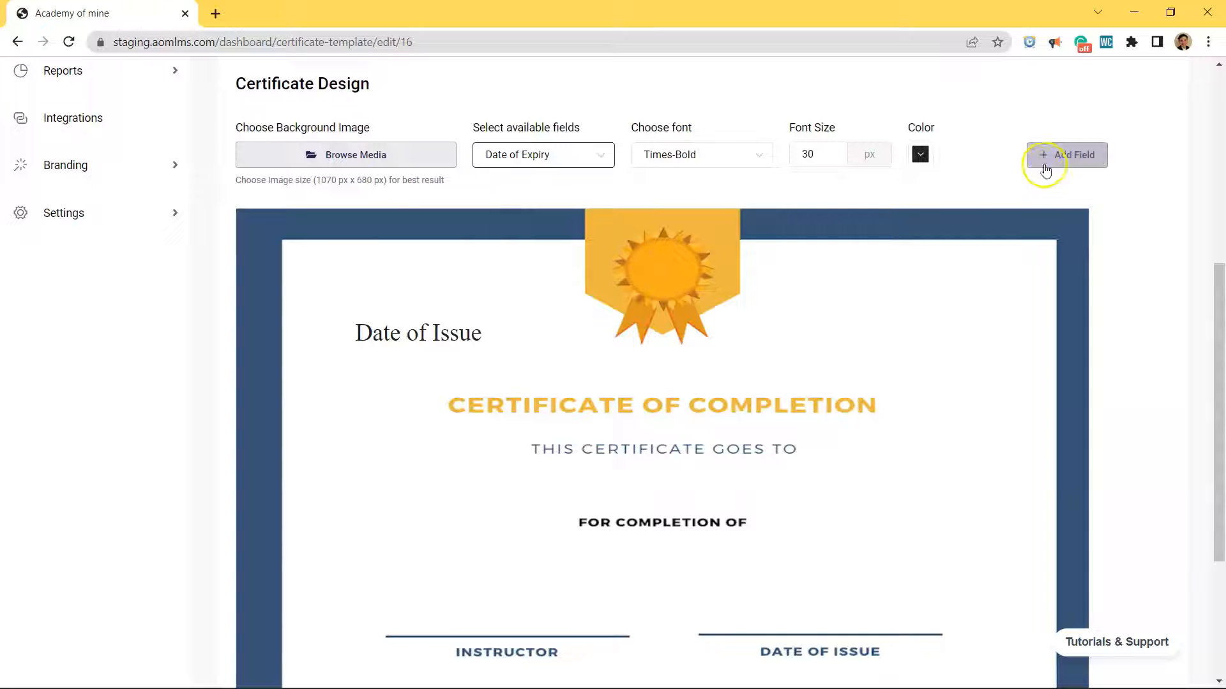
click(1063, 154)
drag(419, 331, 807, 597)
scroll(919, 514, down, 3)
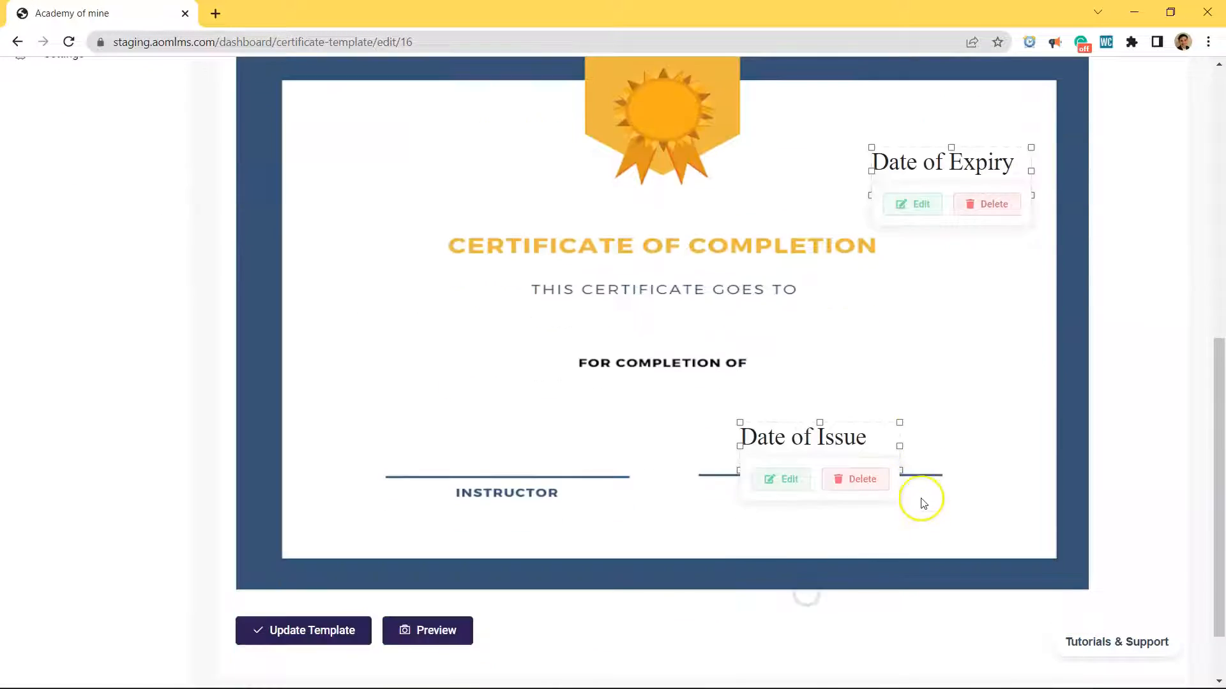
Step: Add a Custom Text field in Arial at 20 px and place it near the certificate's upper-left corner
scroll(916, 450, up, 3)
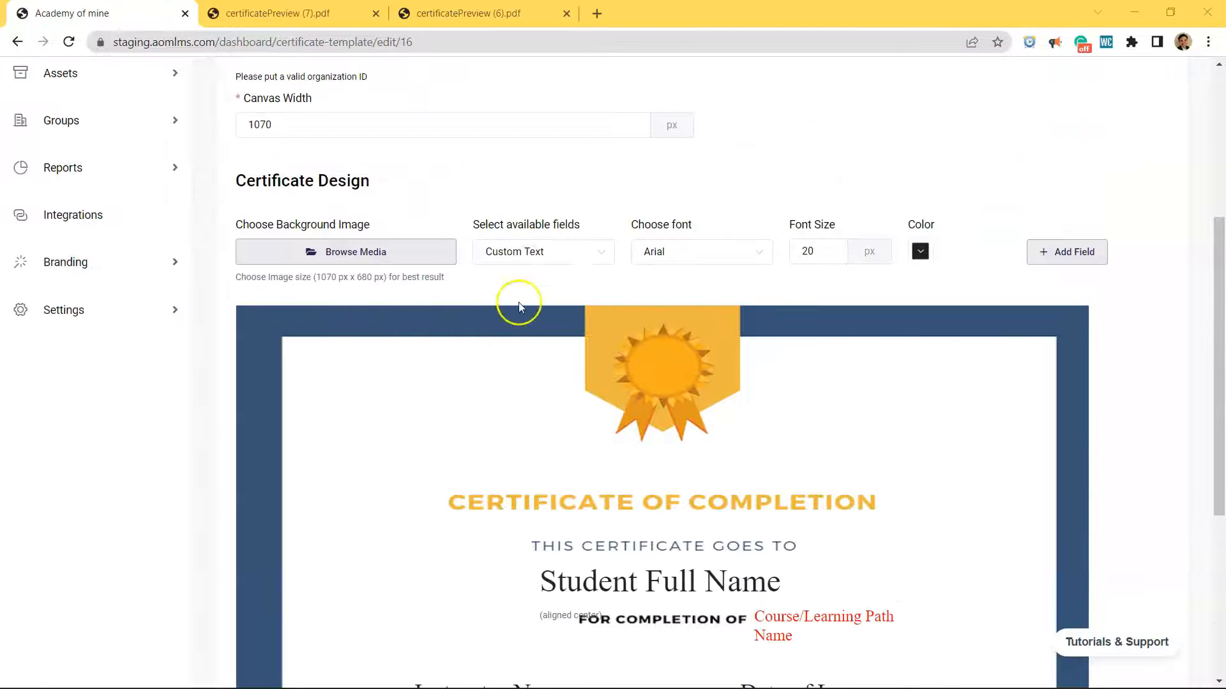
click(531, 252)
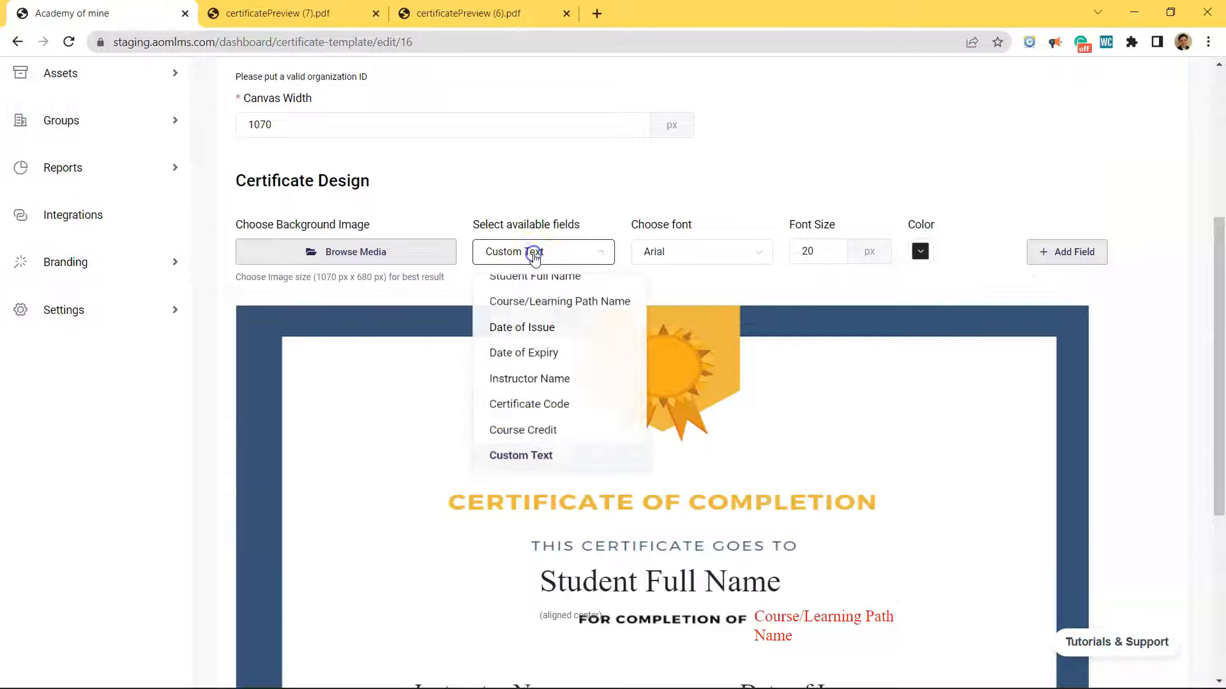
scroll(547, 410, up, 1)
scroll(542, 402, down, 1)
click(528, 471)
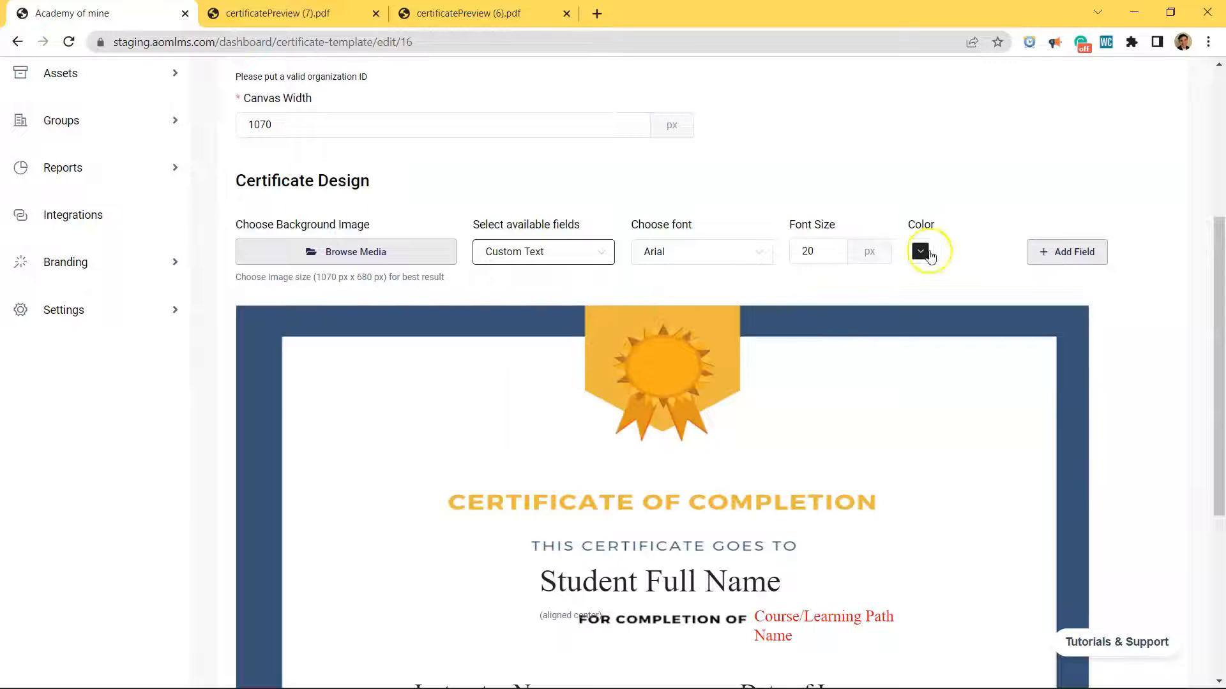
click(1024, 252)
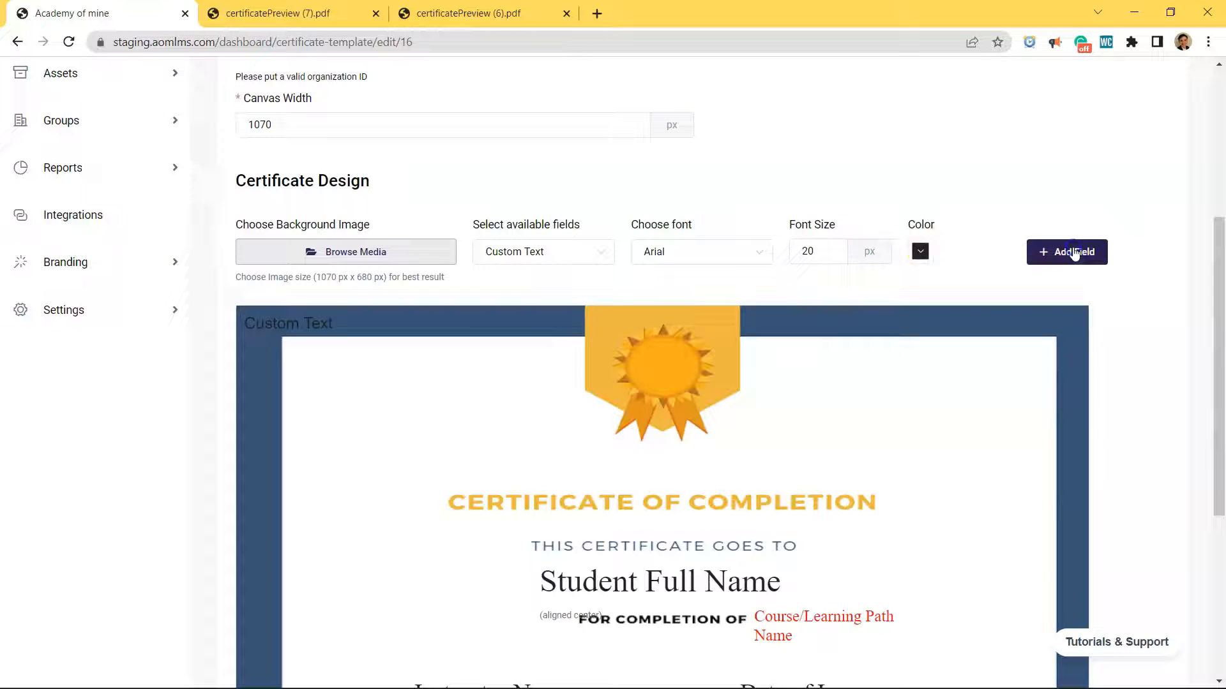
click(350, 356)
Step: Replace the Custom Text field's content with "WOOHOOO!" and confirm
click(378, 410)
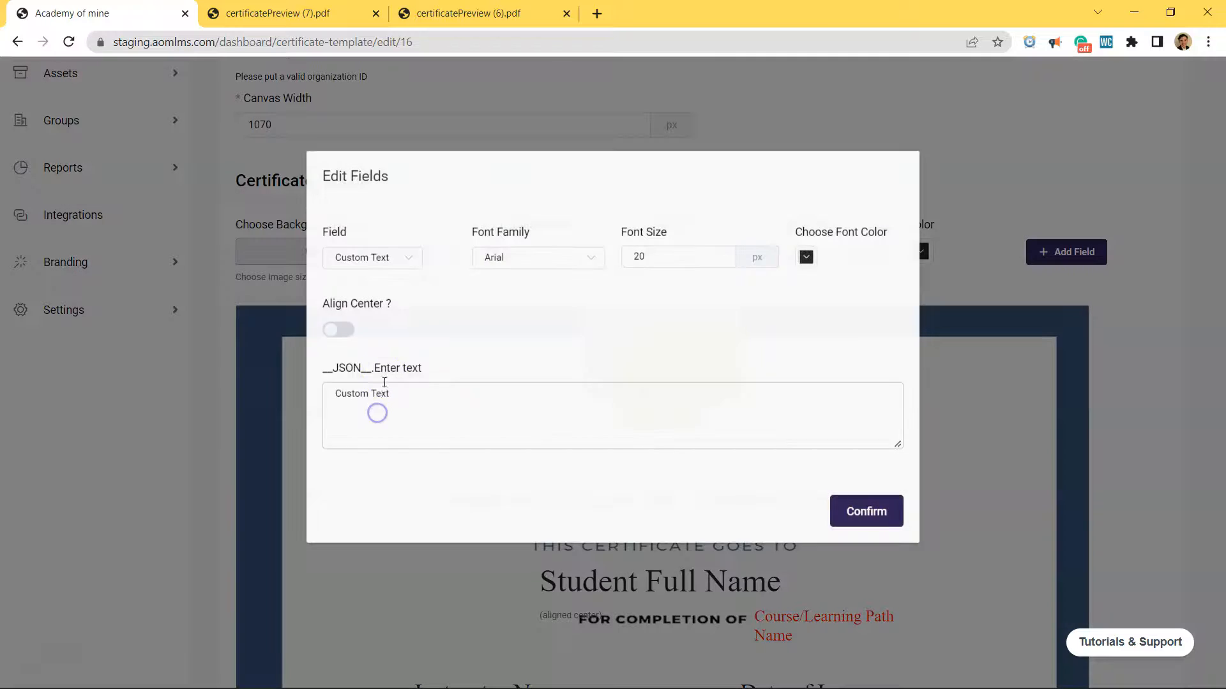
drag(408, 395, 269, 405)
key(Caps_Lock)
text(WOOHOOO!)
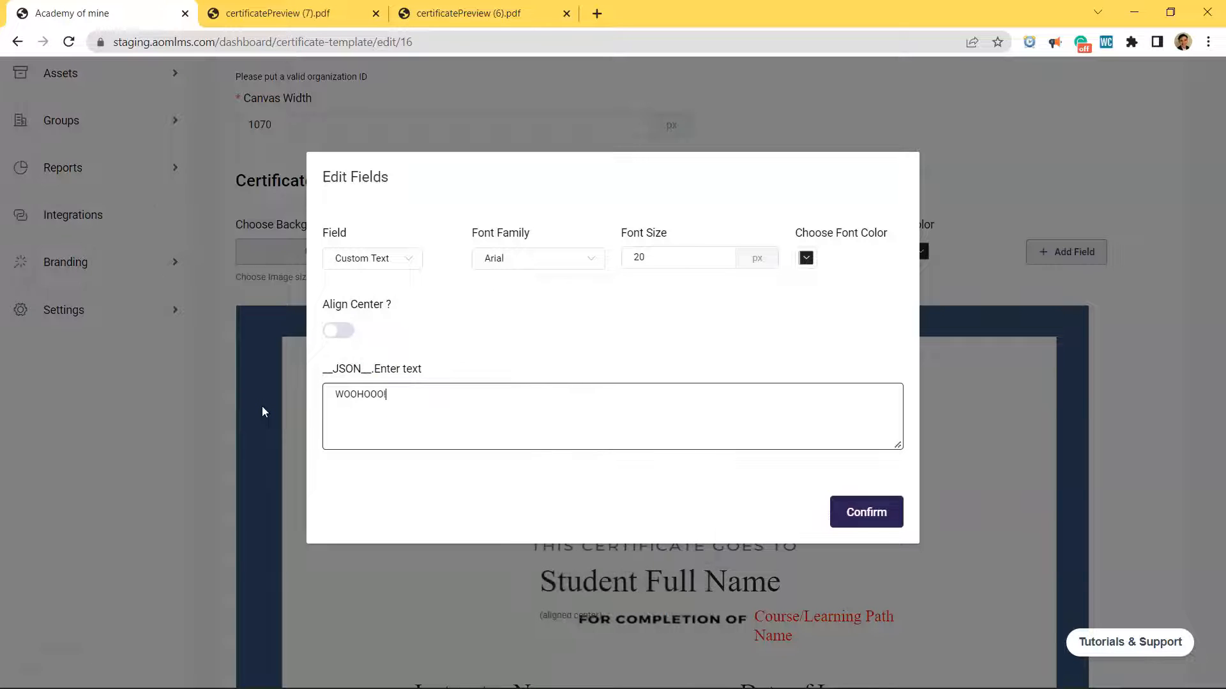
click(865, 511)
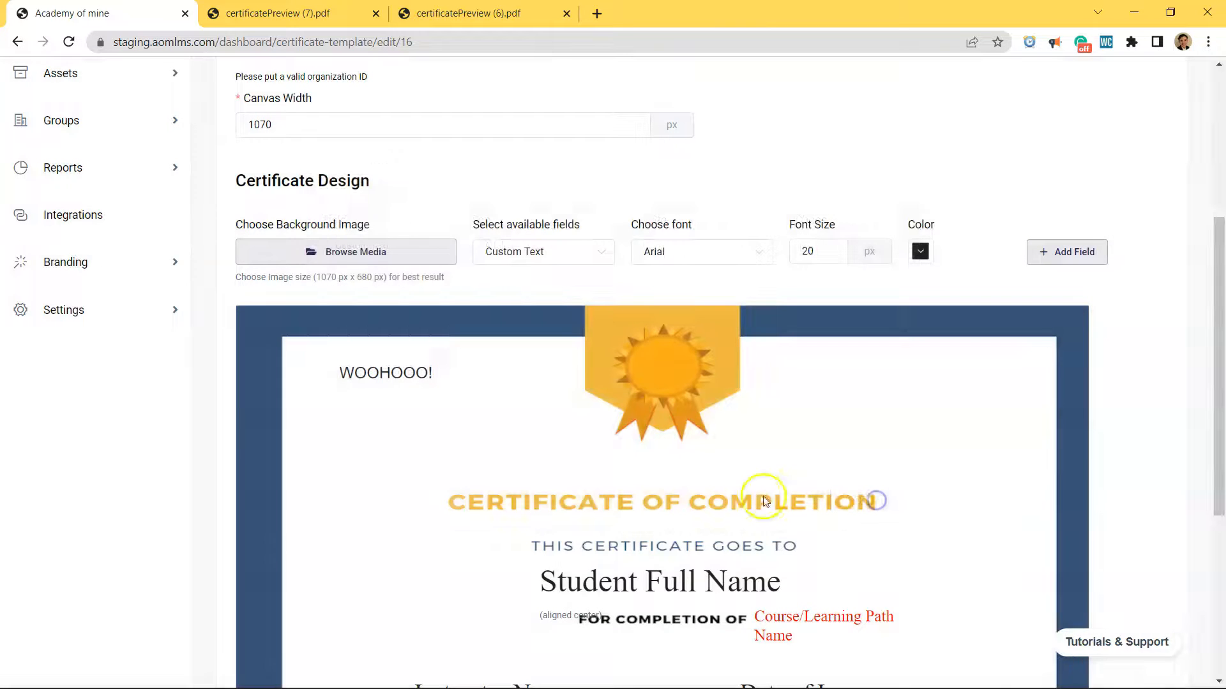
Step: Change the font color of the WOOHOOO! text to yellow and confirm the edit
click(401, 373)
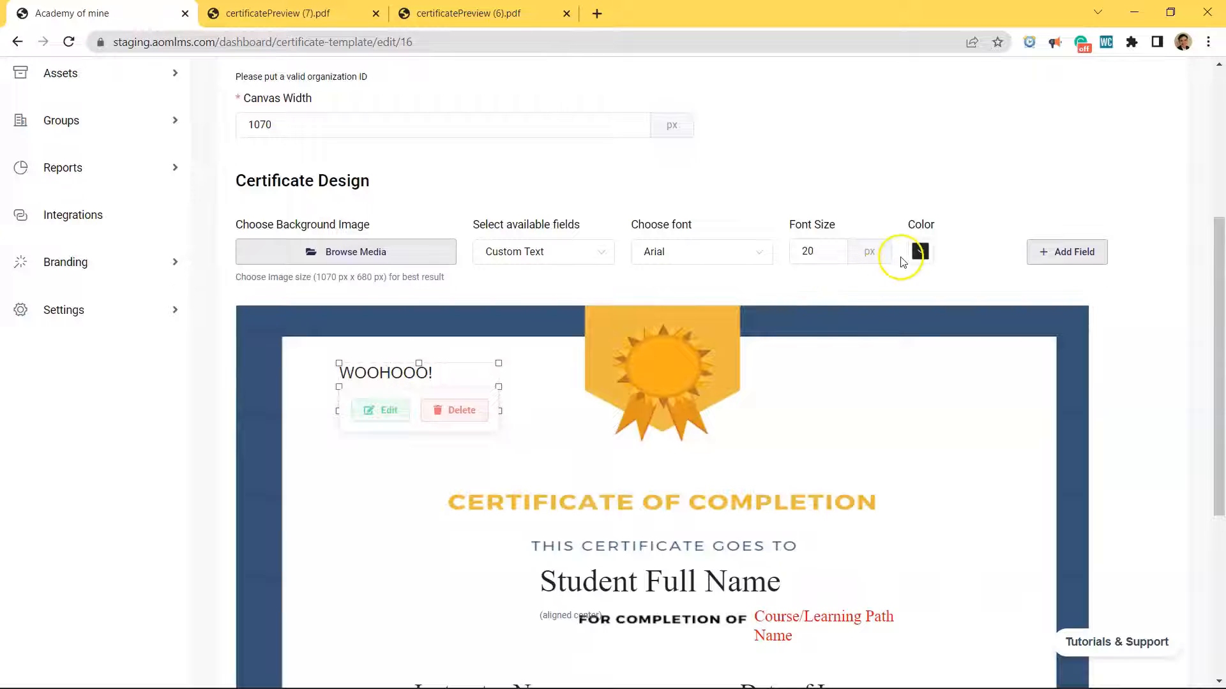
click(367, 411)
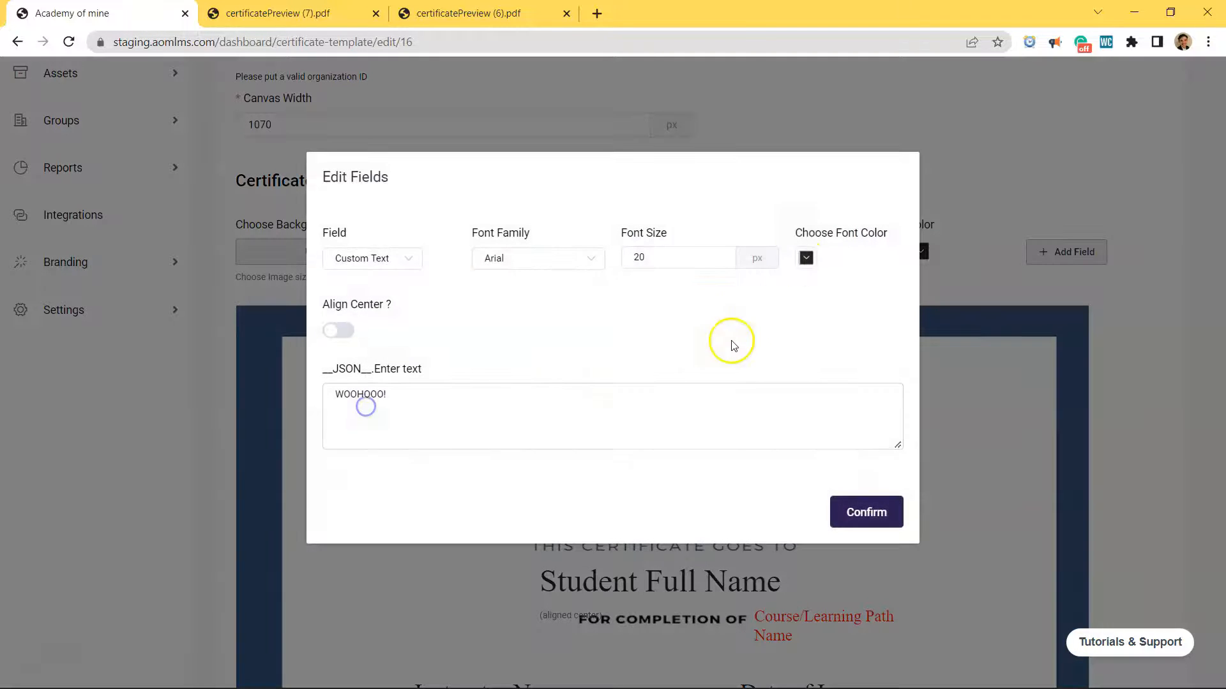
click(804, 258)
mouse_move(932, 289)
mouse_down()
mouse_move(932, 389)
mouse_move(935, 301)
mouse_up()
mouse_move(863, 321)
mouse_down()
mouse_move(925, 273)
mouse_move(925, 361)
mouse_move(933, 300)
mouse_up()
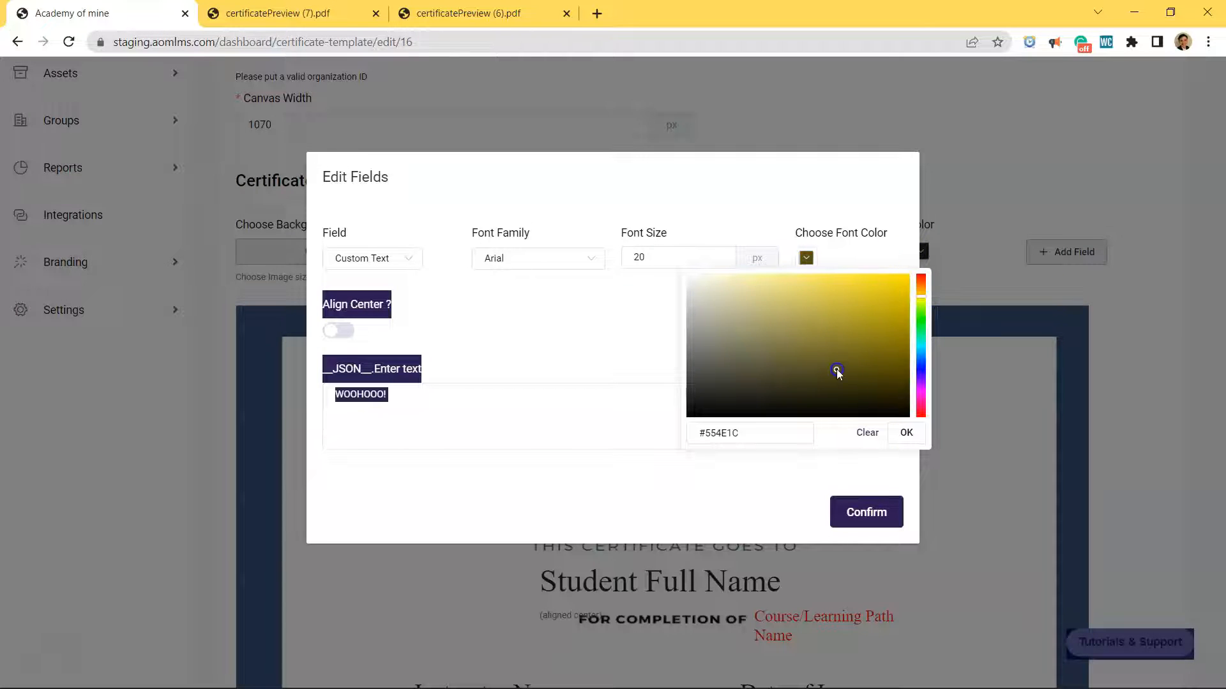
click(907, 432)
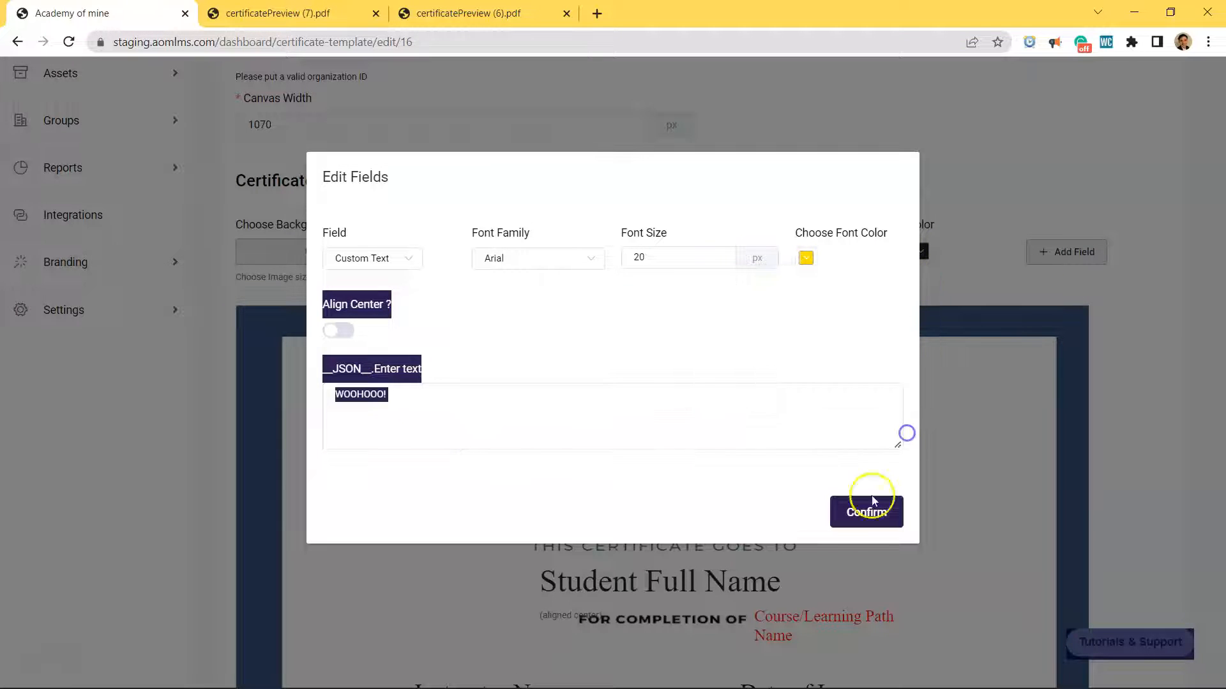
click(866, 512)
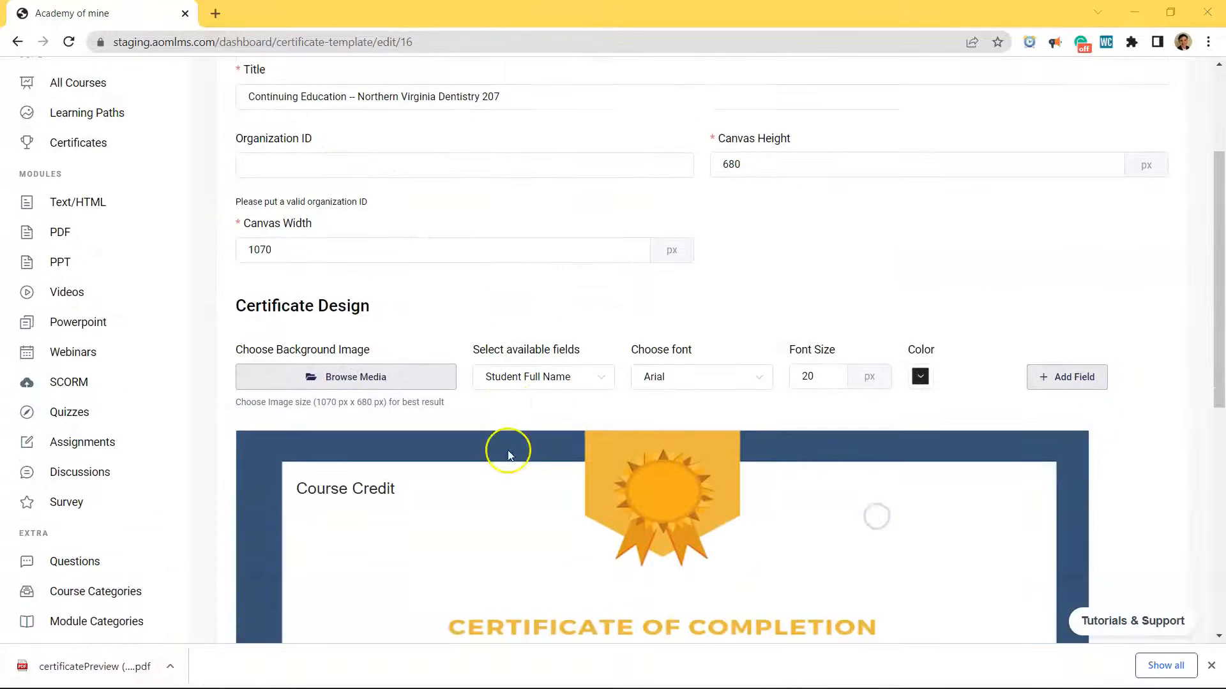
Step: Look through the available certificate fields and delete the existing Course Credit field from the certificate
scroll(553, 366, down, 1)
click(552, 365)
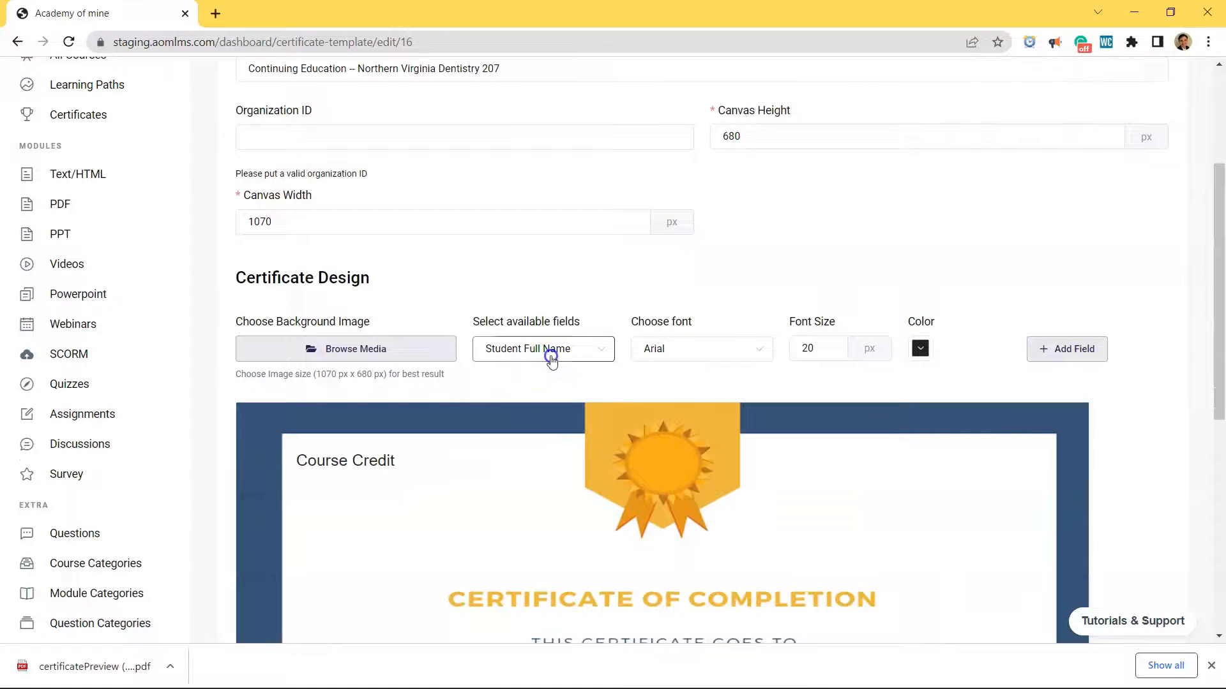
scroll(555, 447, down, 3)
scroll(561, 464, down, 1)
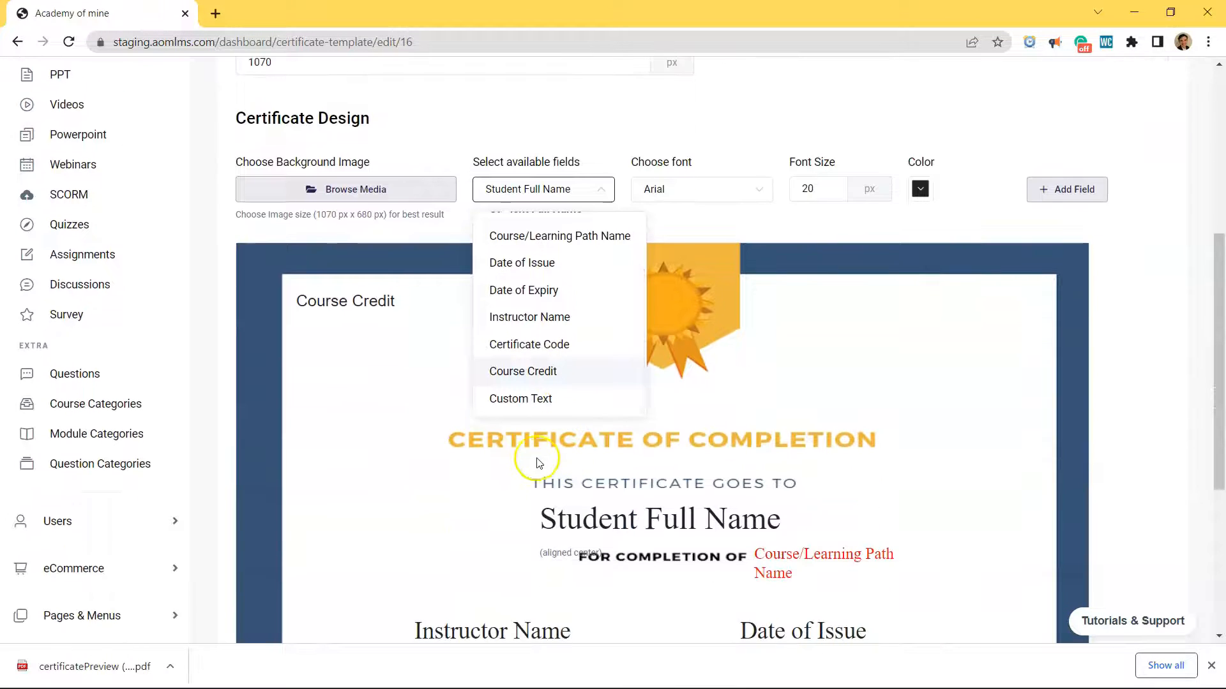
scroll(538, 459, up, 1)
click(385, 382)
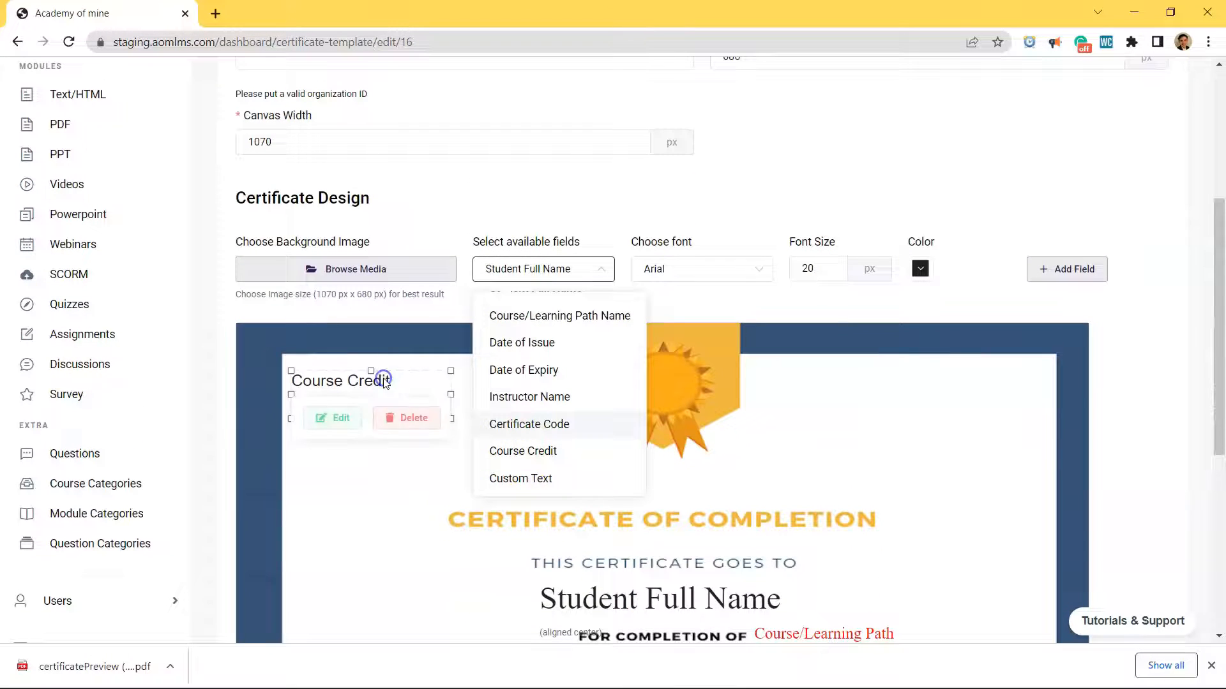
click(422, 423)
Step: Add a Course Credit field in Arial at 20 px and place it inside the certificate's upper-left corner
scroll(549, 380, up, 2)
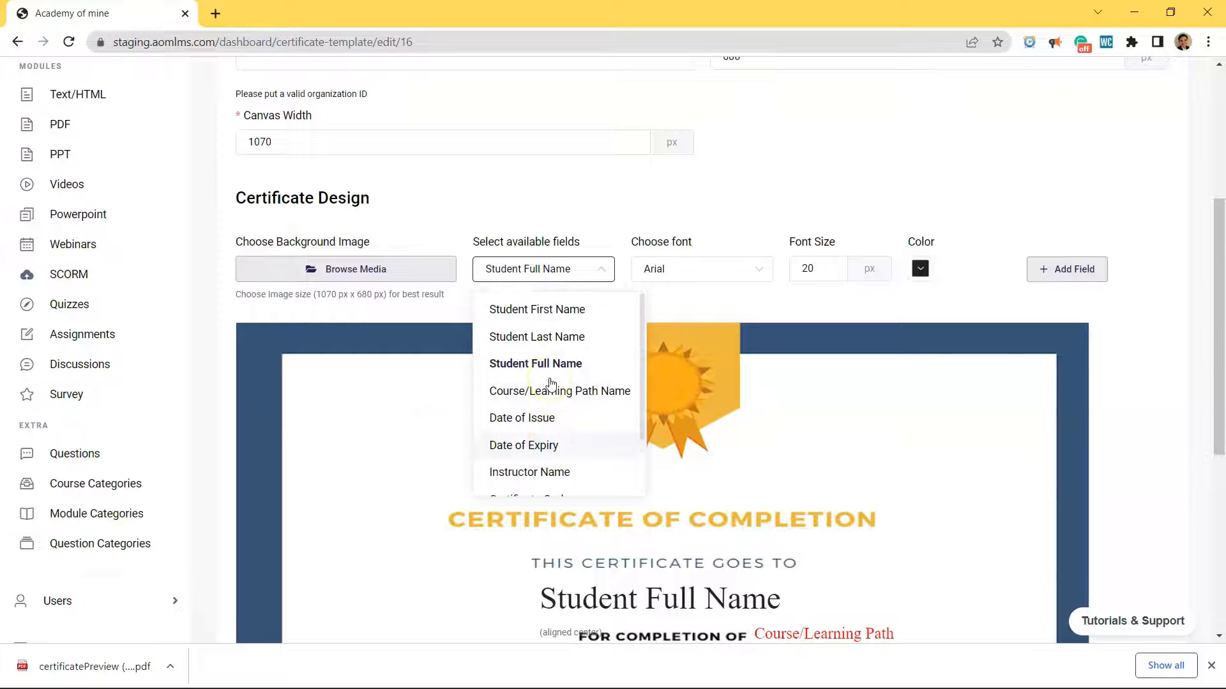
scroll(551, 383, down, 3)
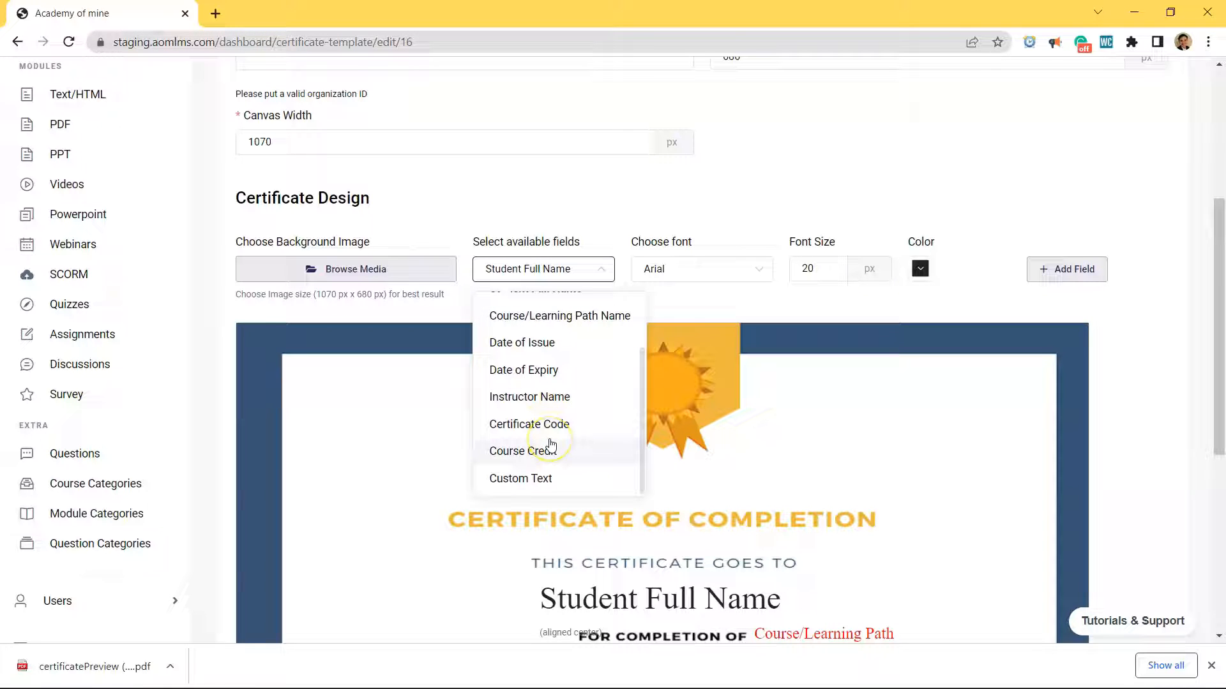
click(542, 452)
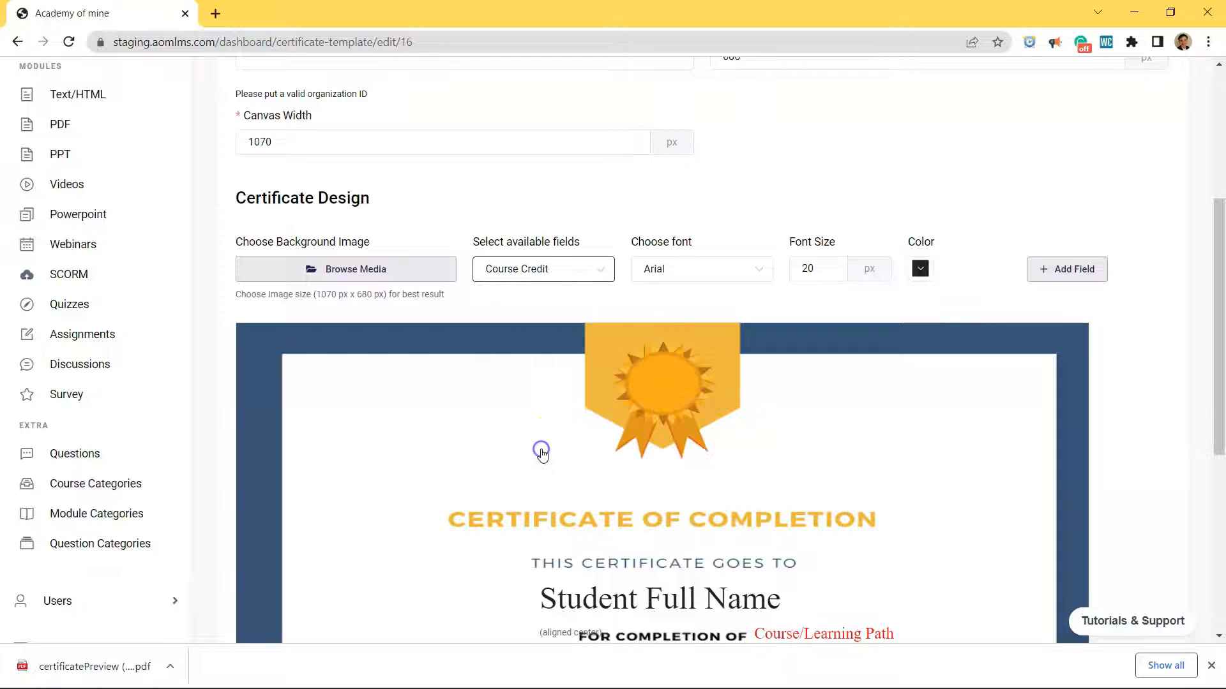
click(1059, 274)
drag(291, 344, 350, 387)
click(547, 377)
Step: Look over the whole certificate layout and save the updated template
scroll(410, 452, down, 6)
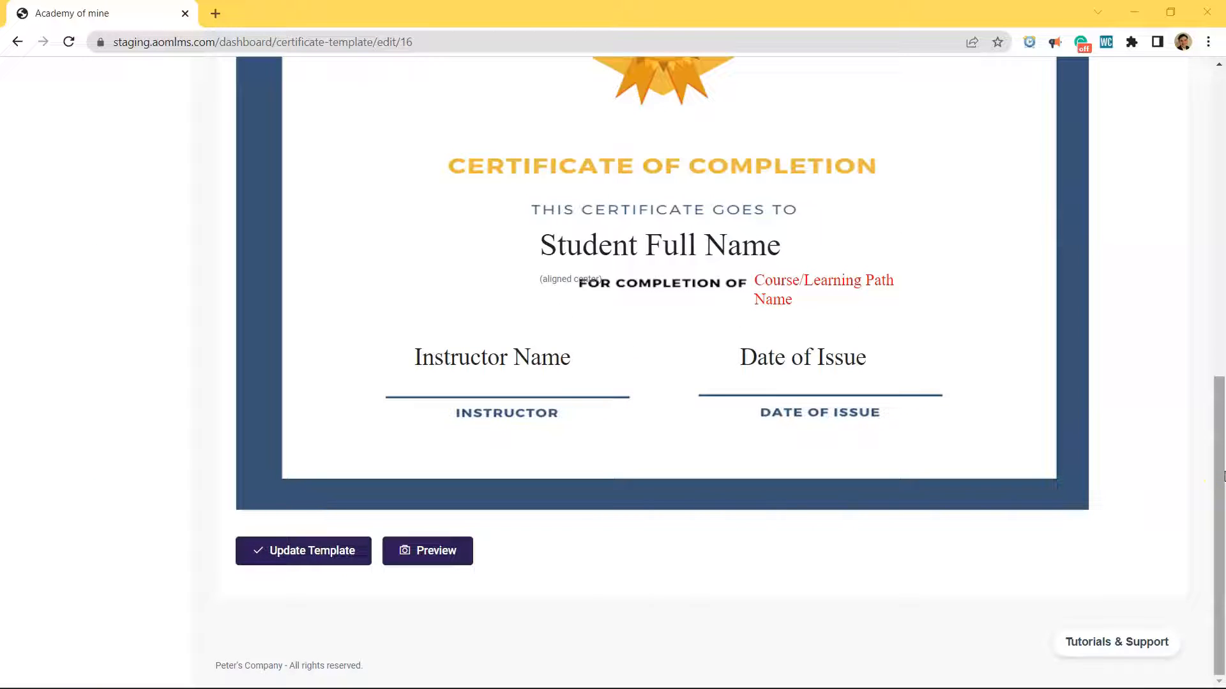
scroll(1223, 476, up, 3)
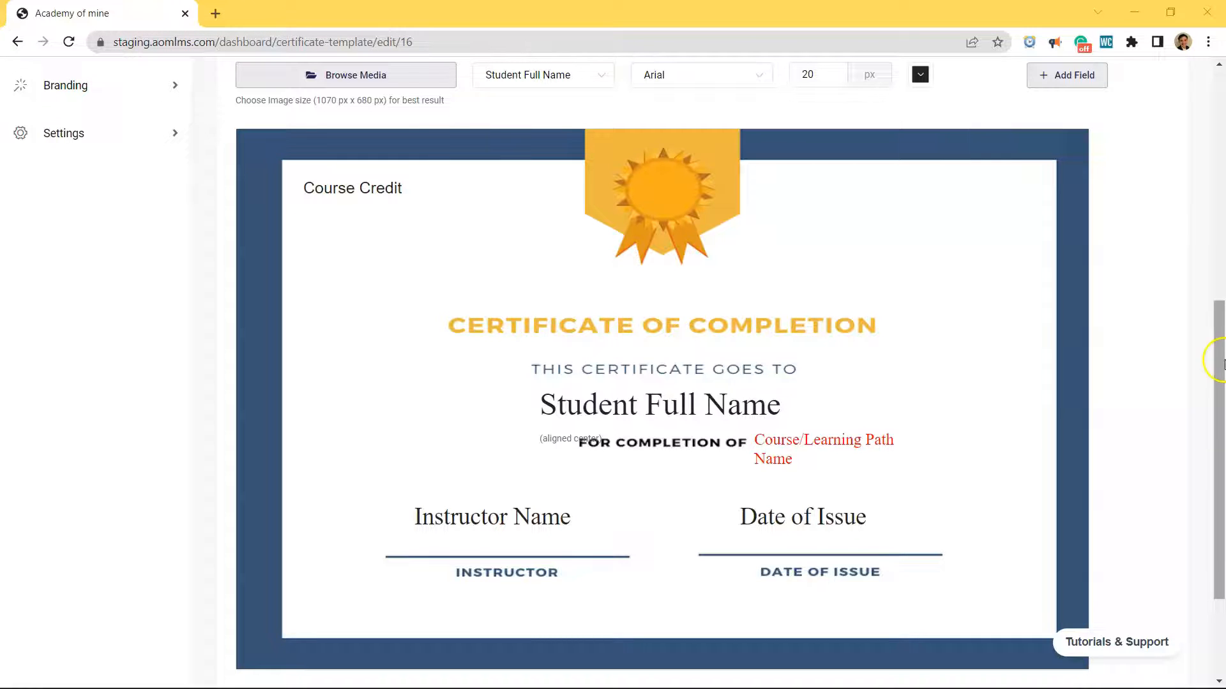
scroll(810, 451, down, 3)
click(285, 549)
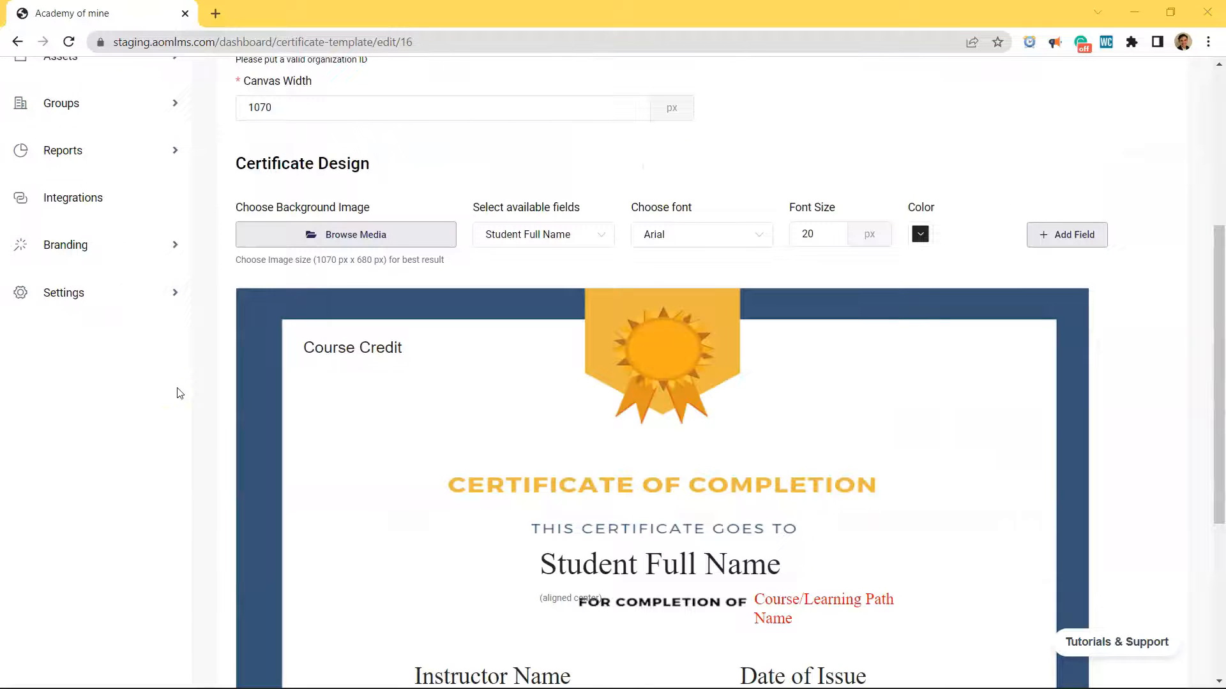
Step: Open the Certification based course for editing from the list of all courses and go to its Grading & Certificates settings
scroll(183, 391, up, 5)
click(120, 196)
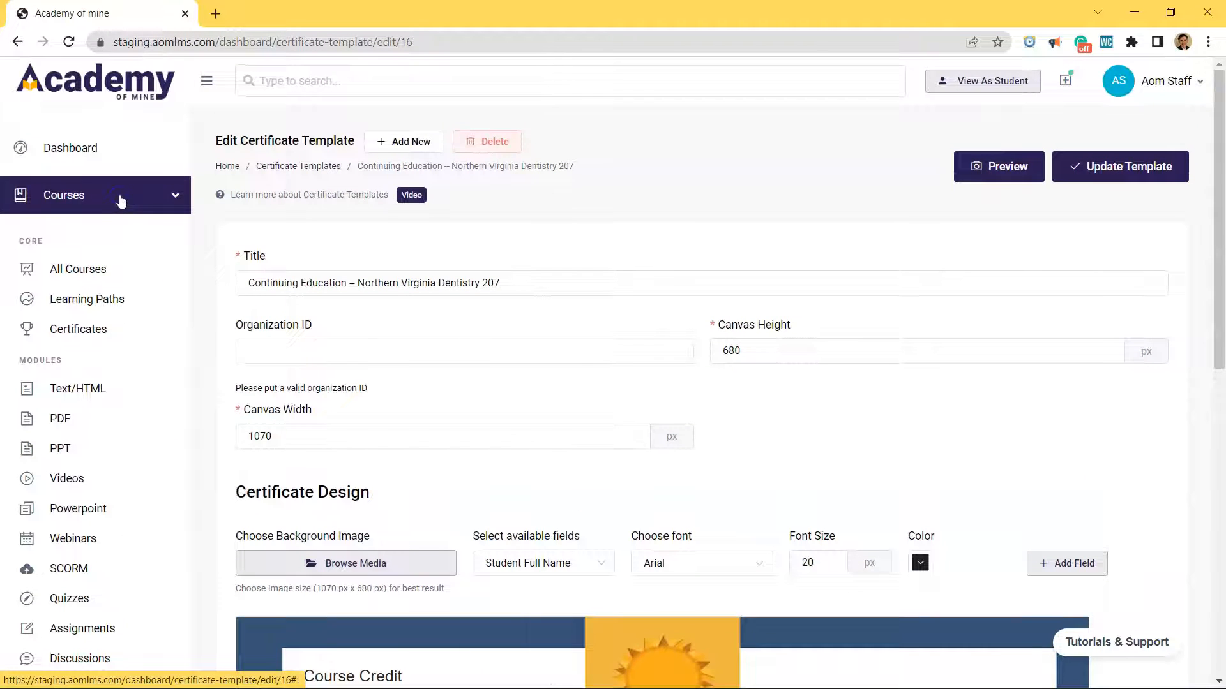
click(96, 273)
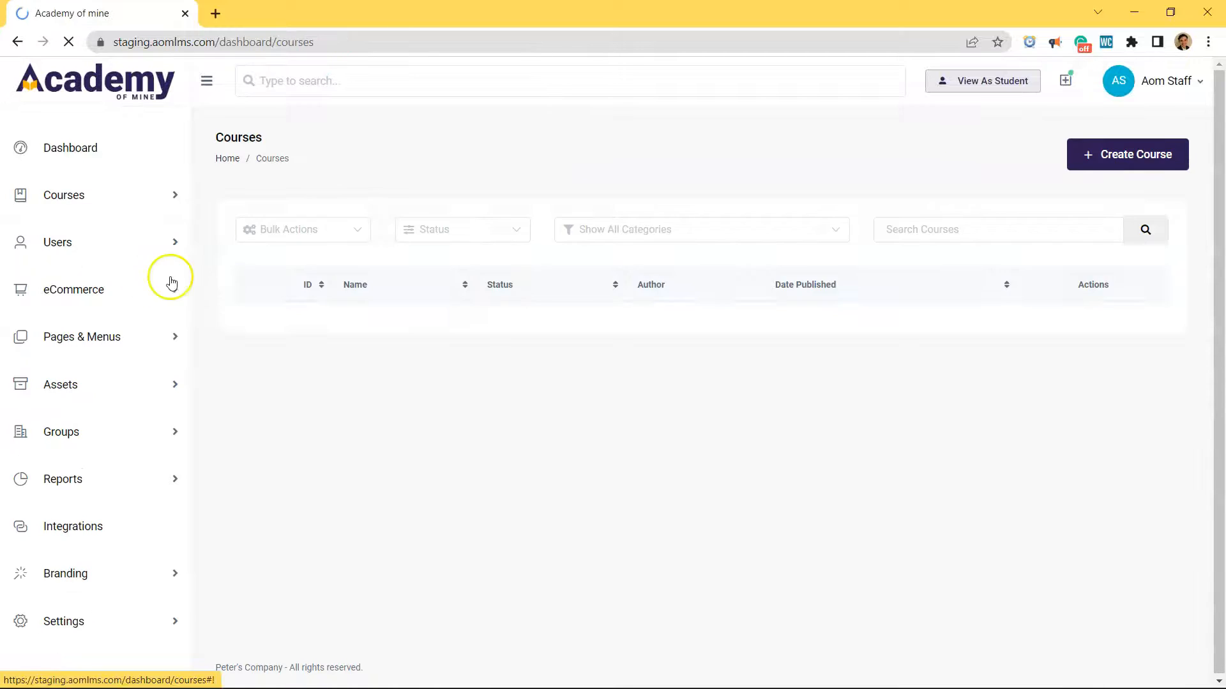
mouse_move(410, 326)
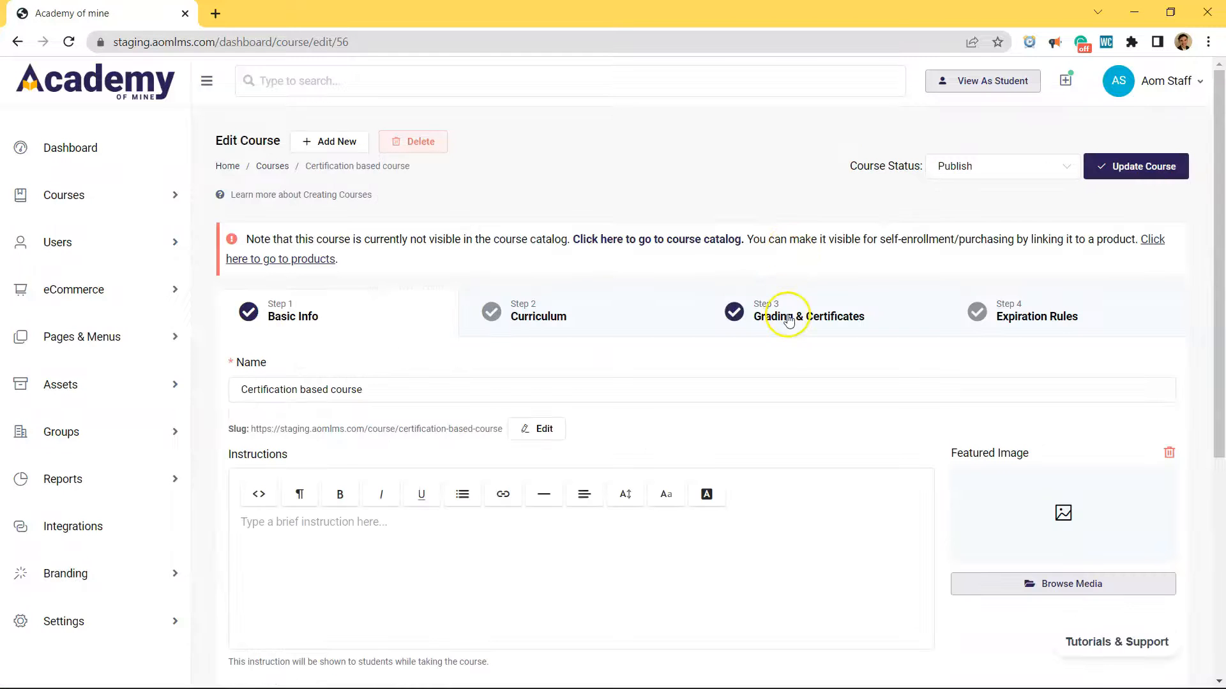
click(789, 319)
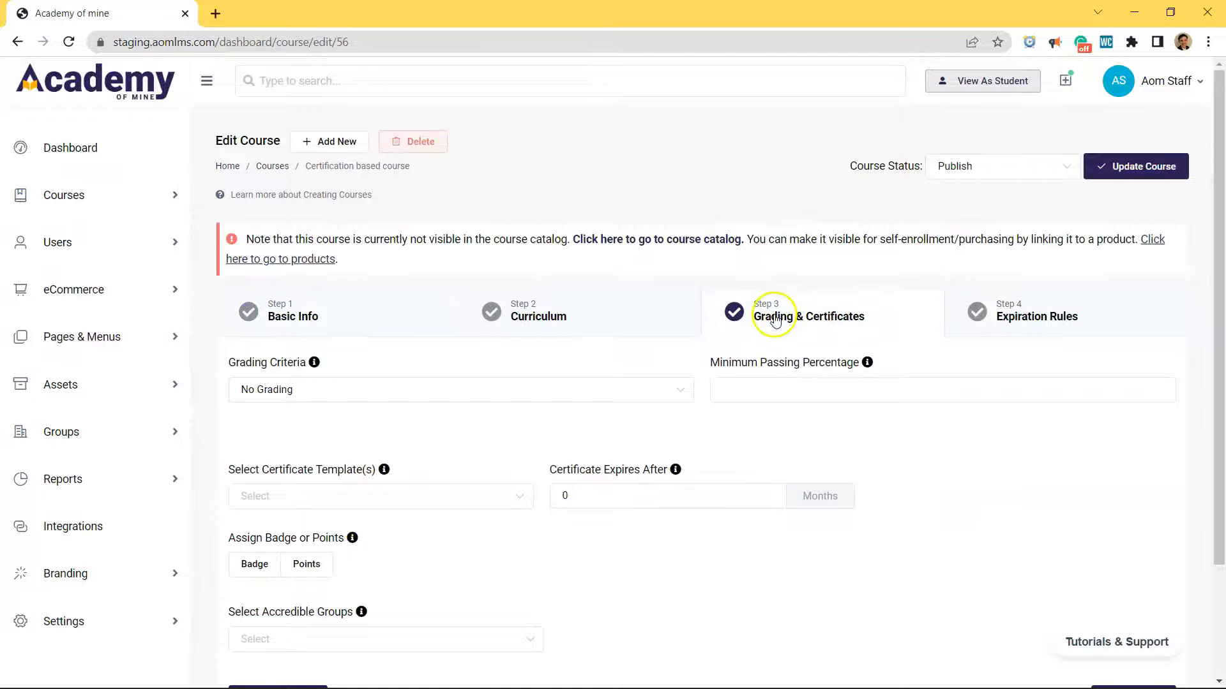
Step: Assign the Continuing Education -- Northern Virginia Dentistry 207 certificate template to the course
scroll(774, 319, down, 2)
click(374, 353)
scroll(389, 416, down, 3)
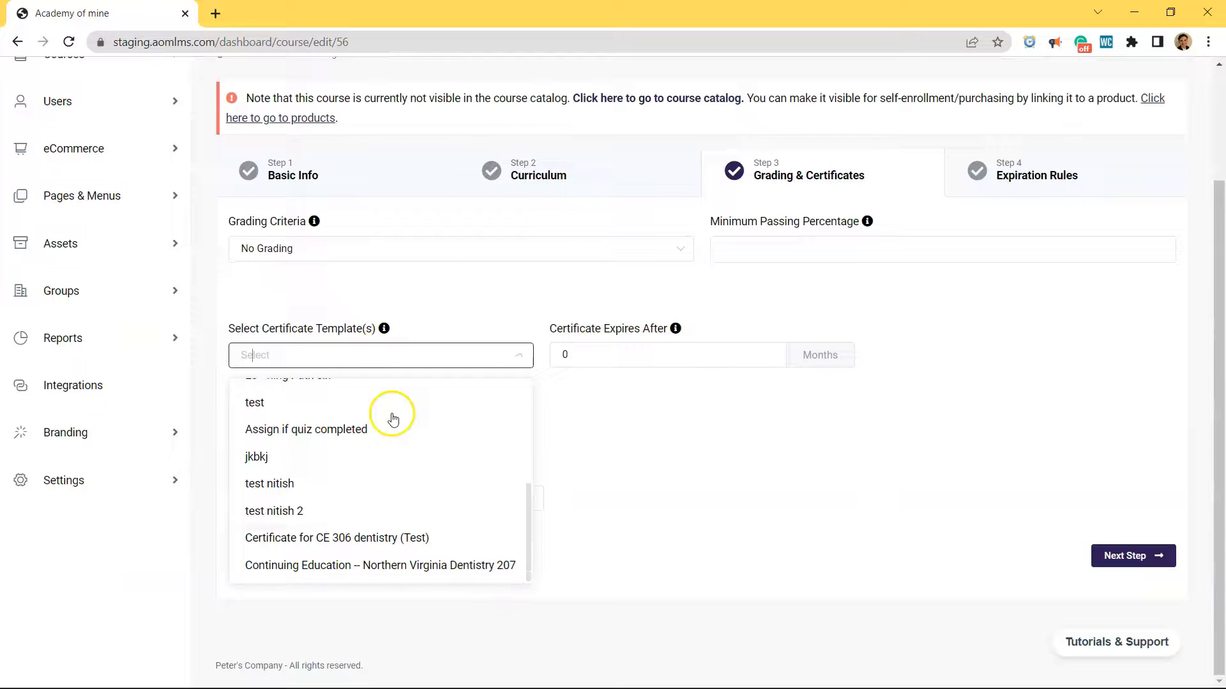
click(353, 565)
Step: Set the certificate to expire after 12 months and check the explanation of the Recertification Grace Period
click(580, 361)
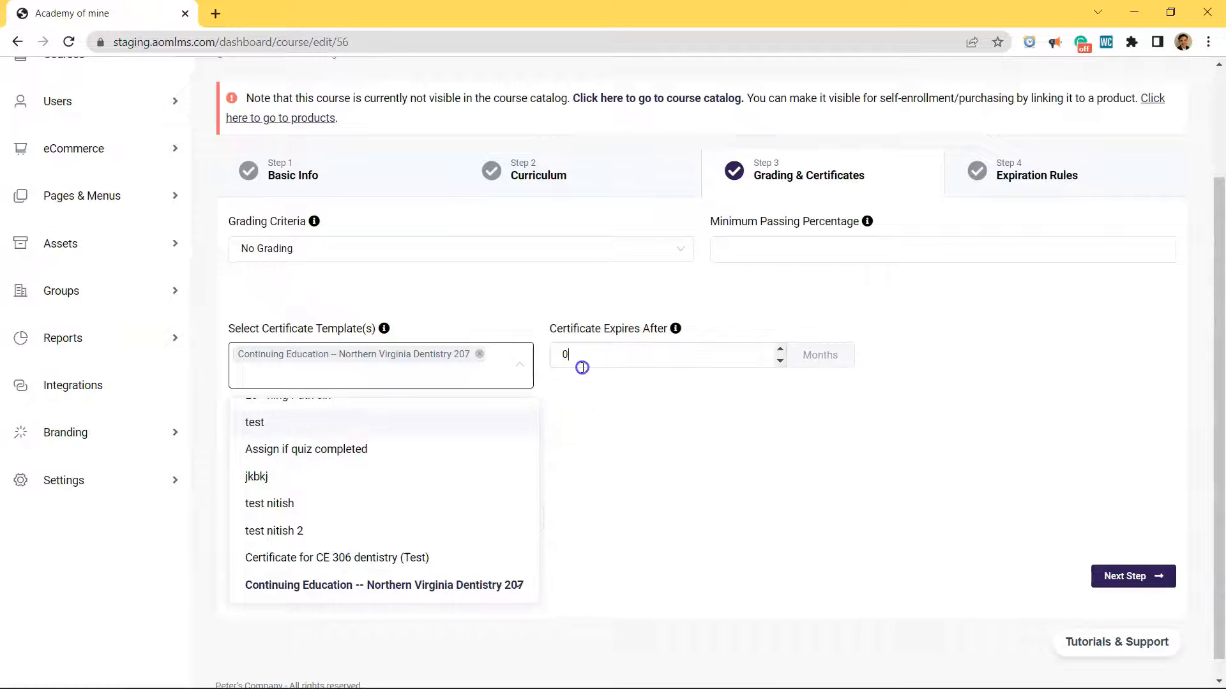
mouse_move(673, 330)
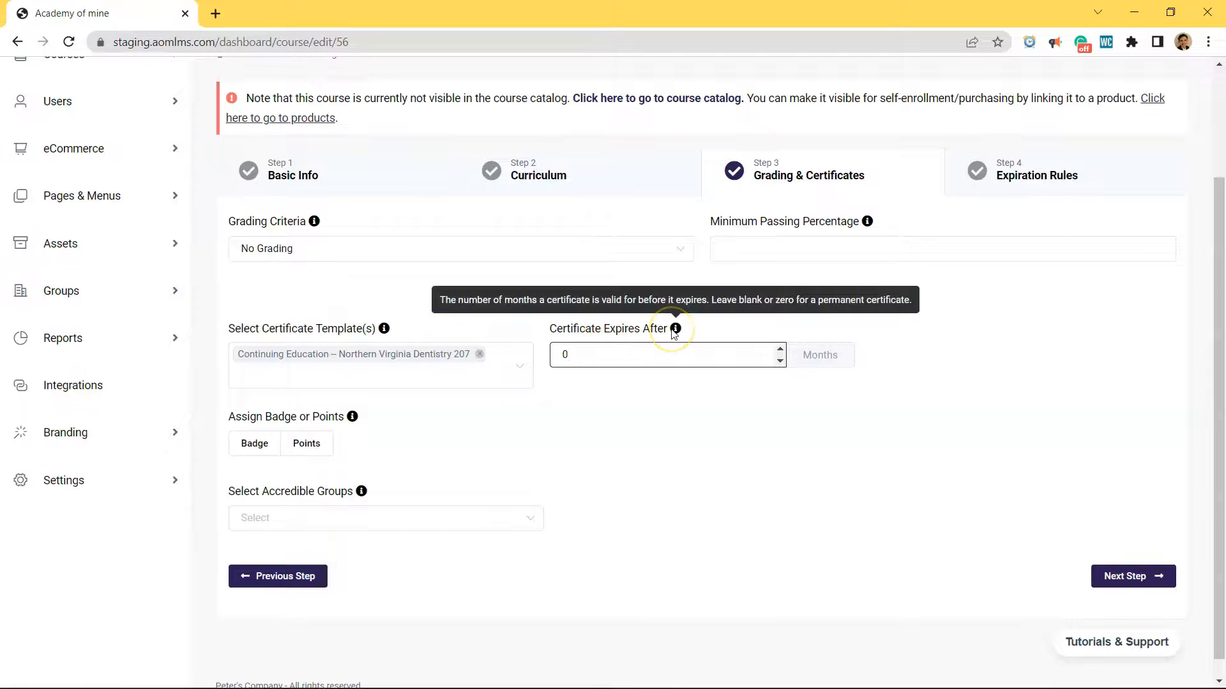
key(BackSpace)
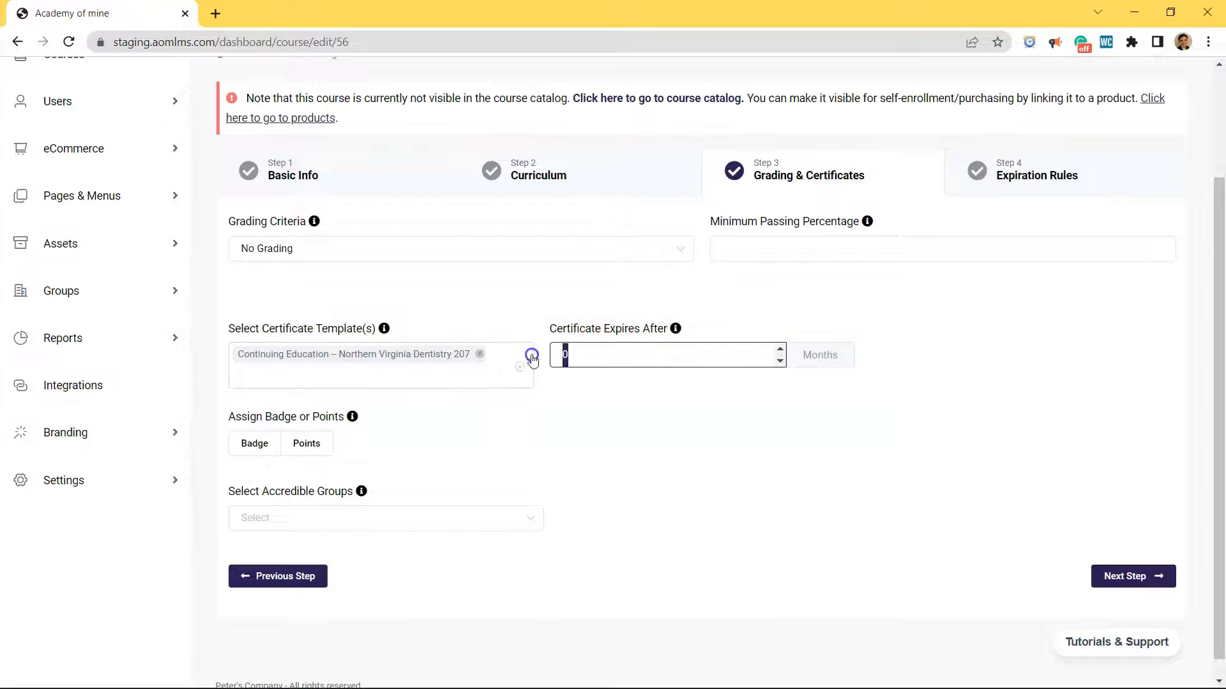
text(12)
click(944, 350)
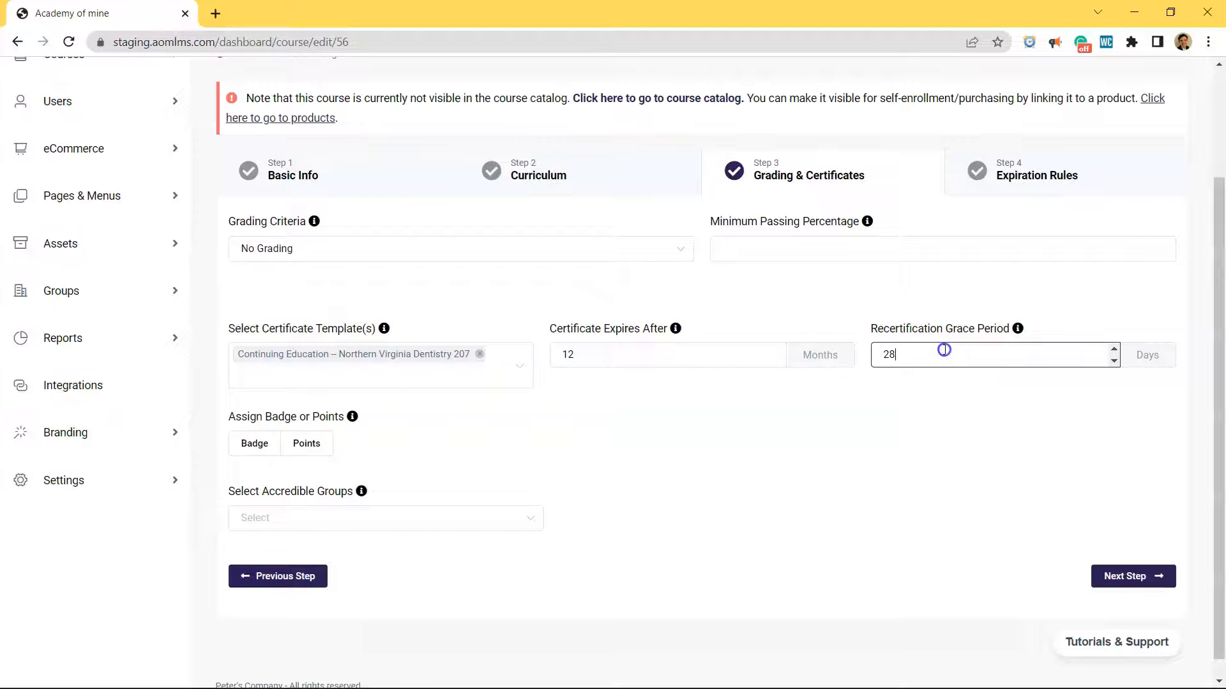
mouse_move(1019, 331)
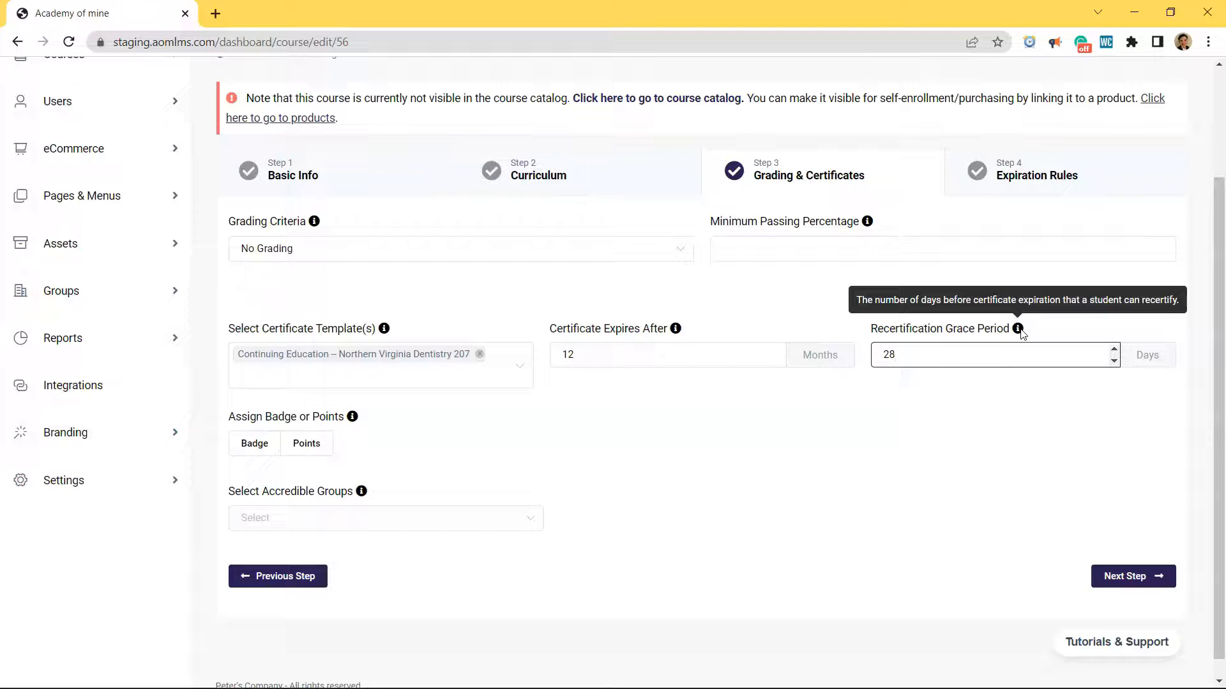
Step: Proceed to the course's Expiration Rules and save the updated Certification based course
click(1157, 576)
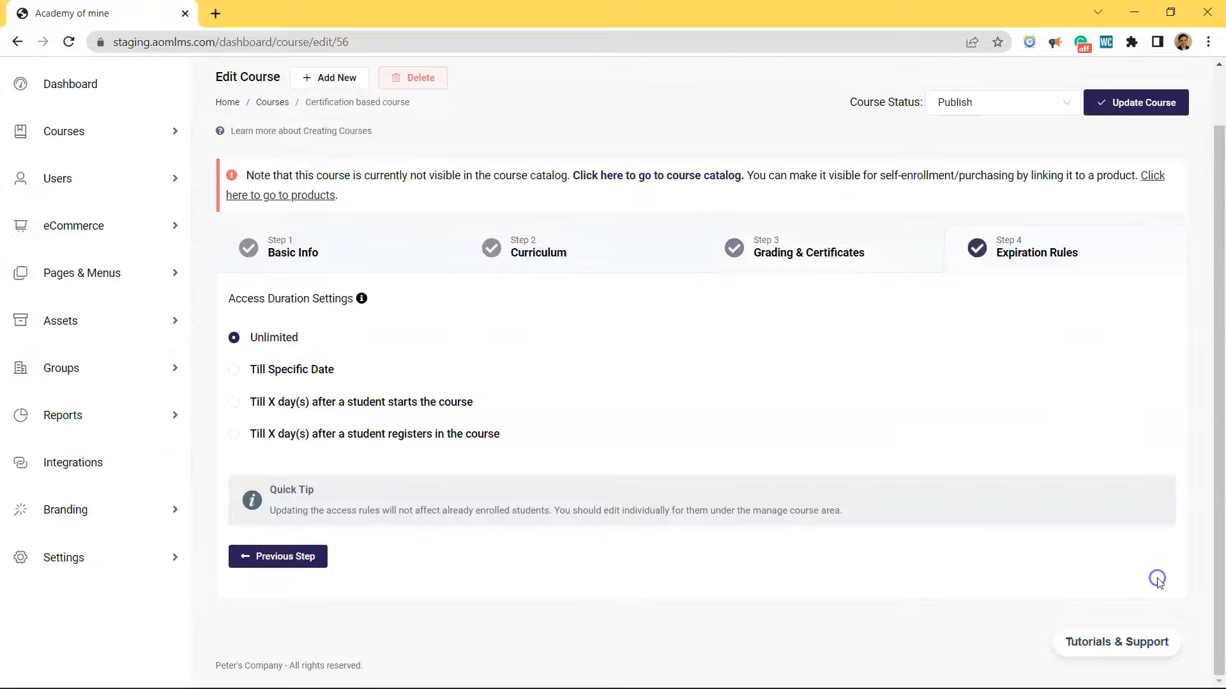
click(1161, 113)
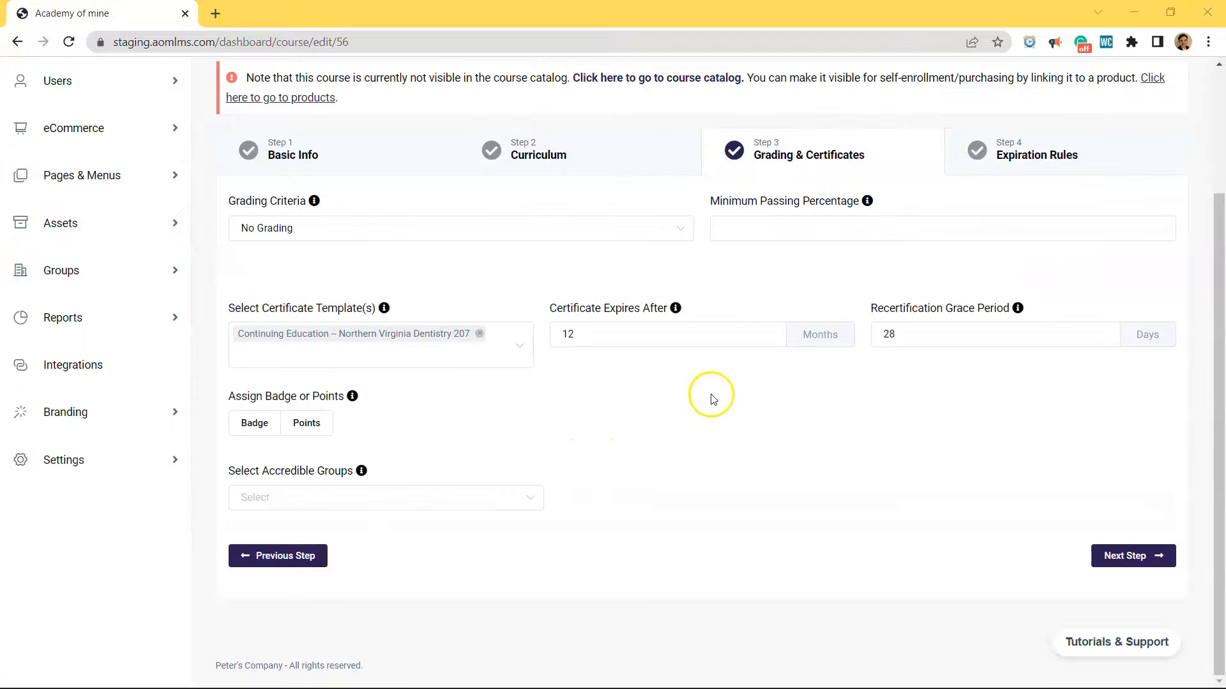
Step: Return to the dashboard, search for the student's user account, open the profile and log in as that student
scroll(711, 396, up, 3)
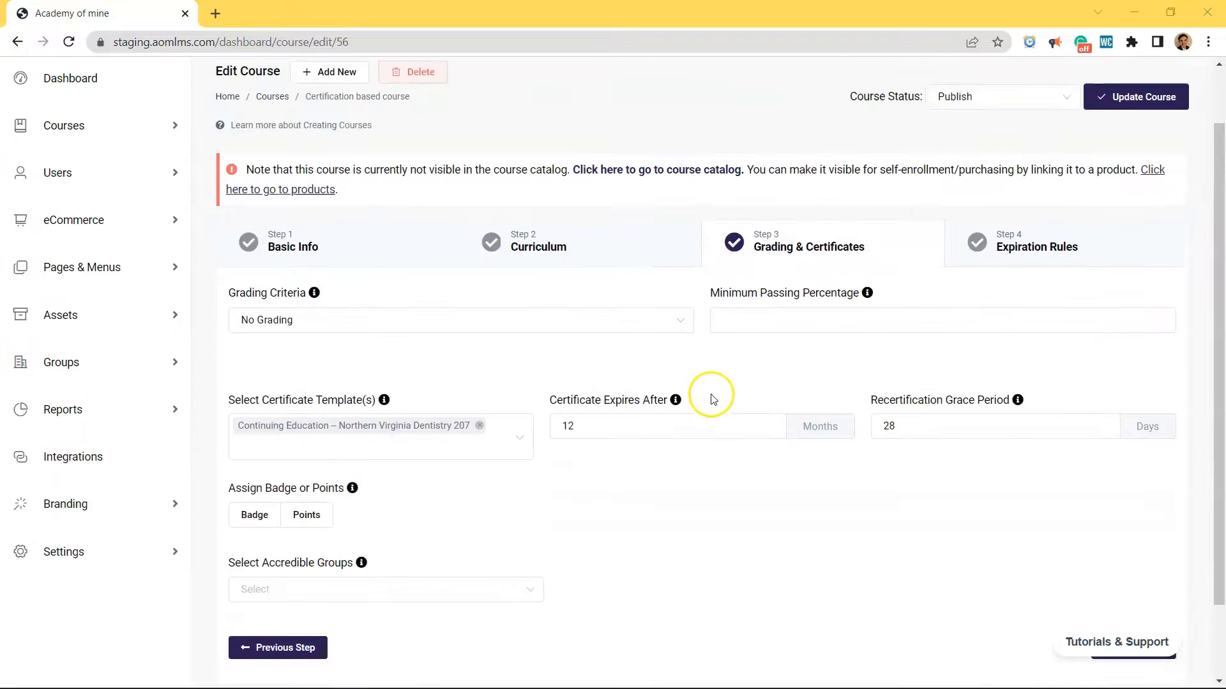
click(92, 157)
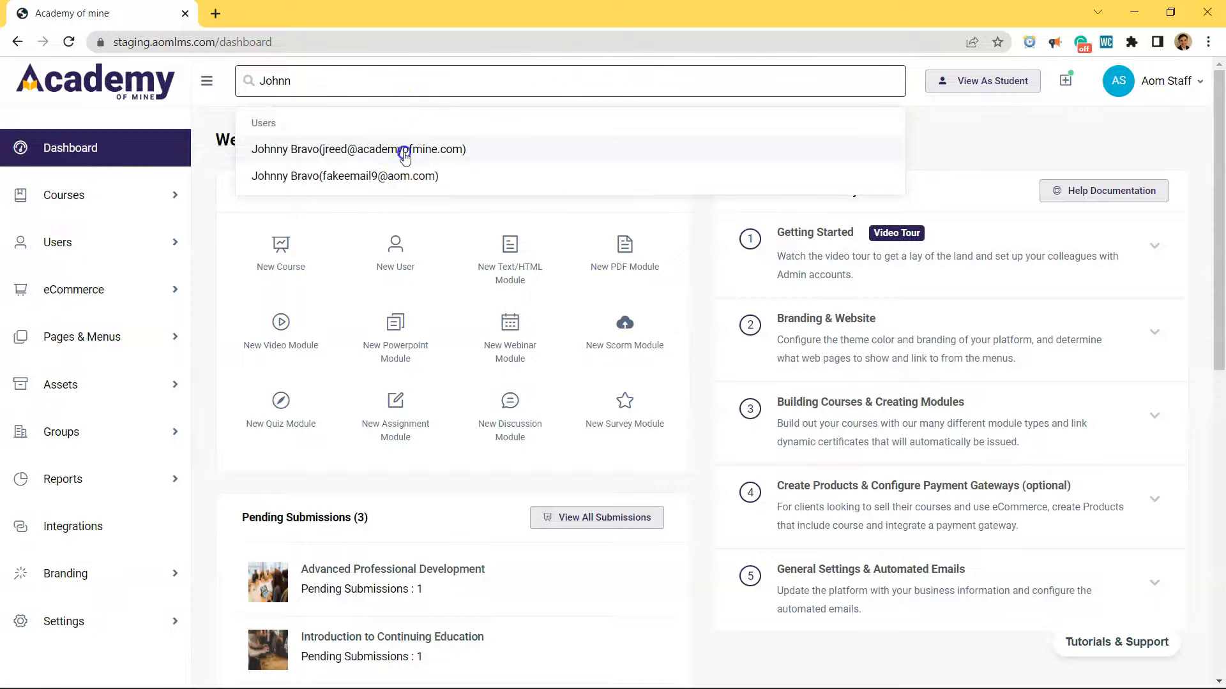
click(403, 151)
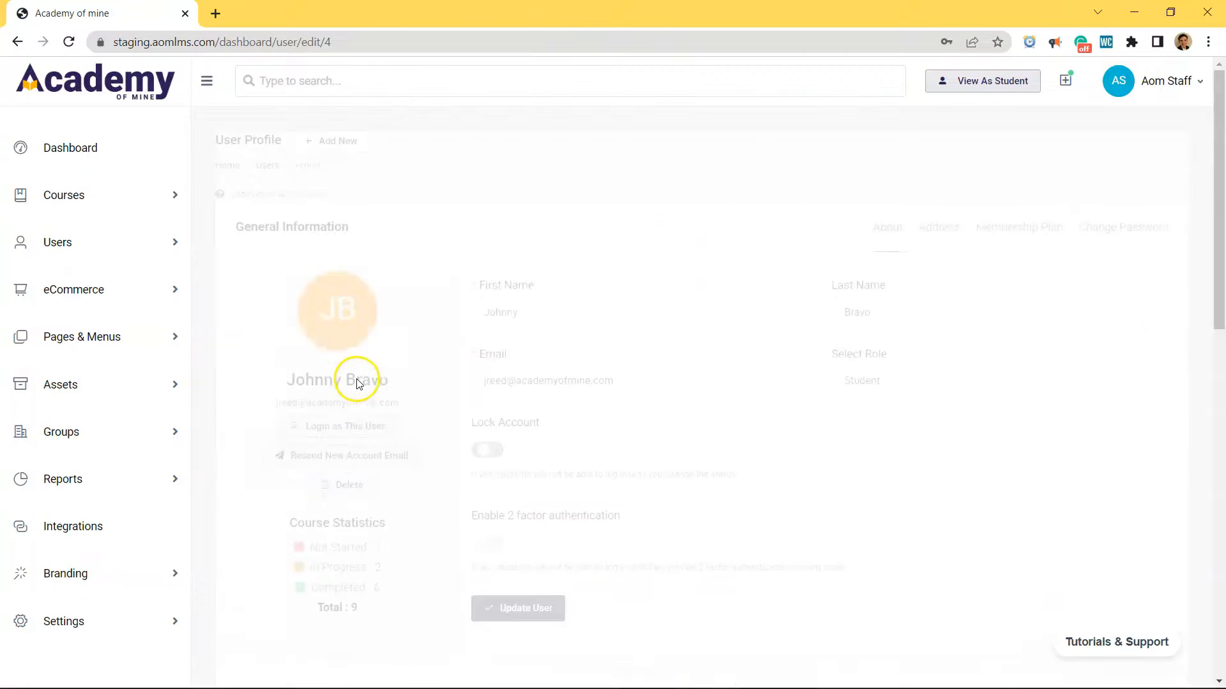
click(369, 426)
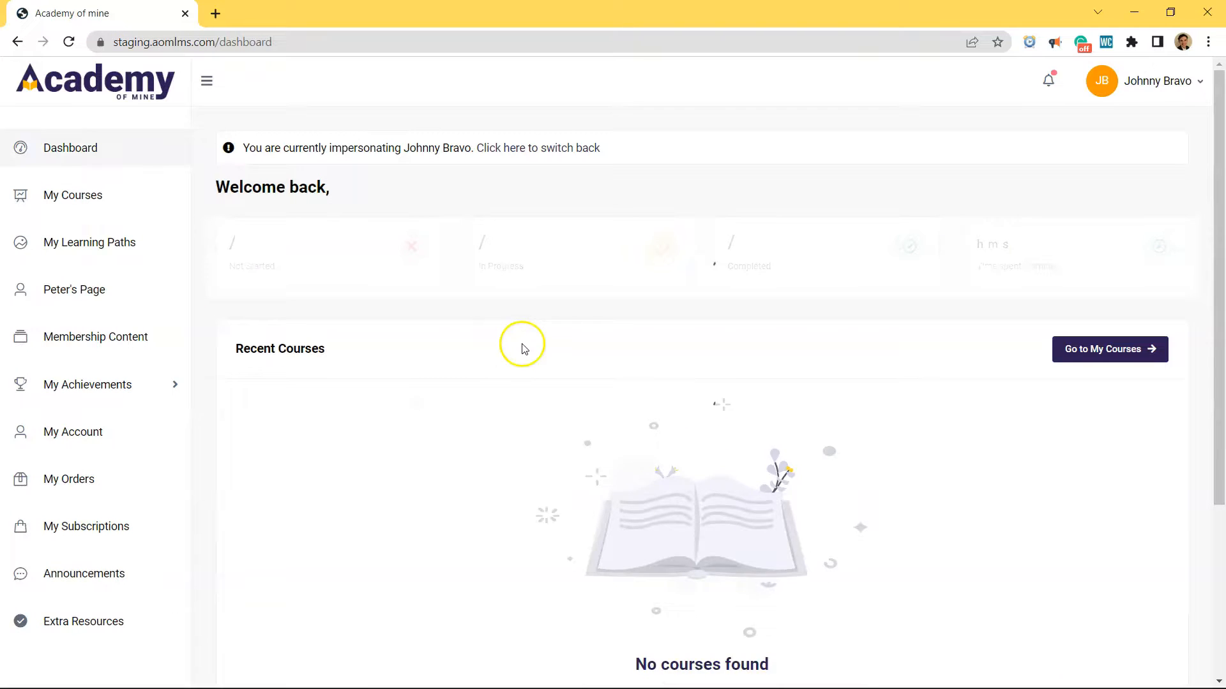
Step: Launch the Certification based course as the student, complete its Dive in more with PDF Module without being redirected, and return to all modules
scroll(830, 383, down, 3)
click(1117, 427)
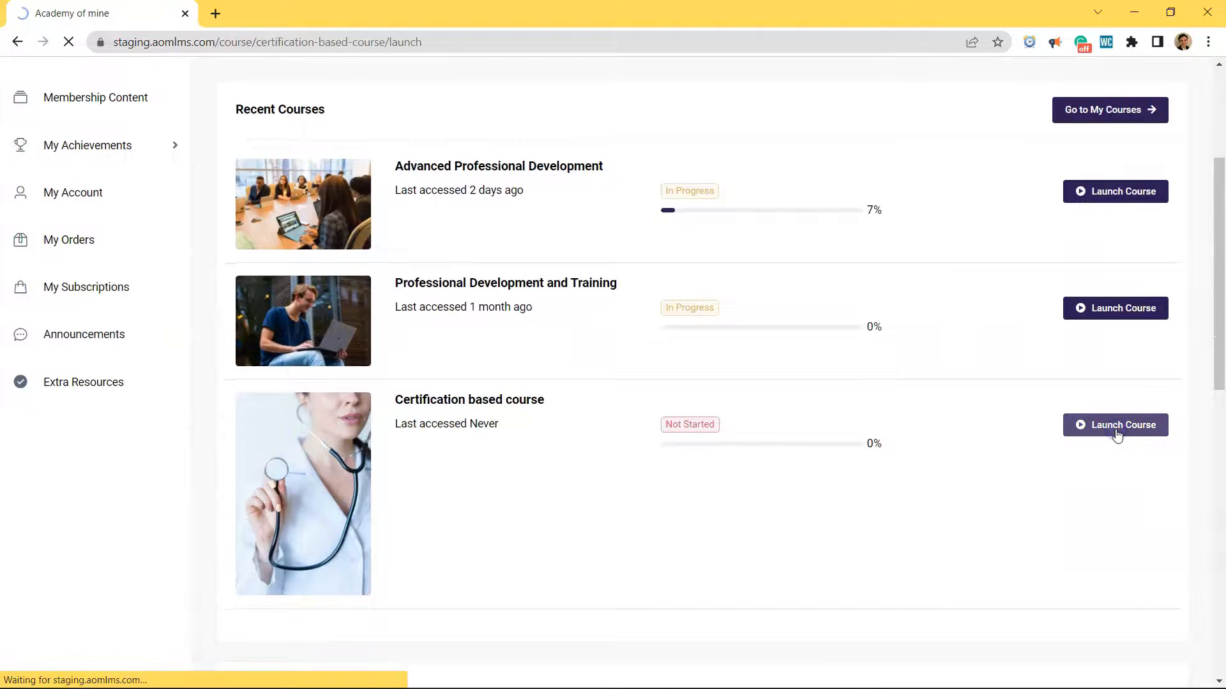
scroll(671, 330, down, 5)
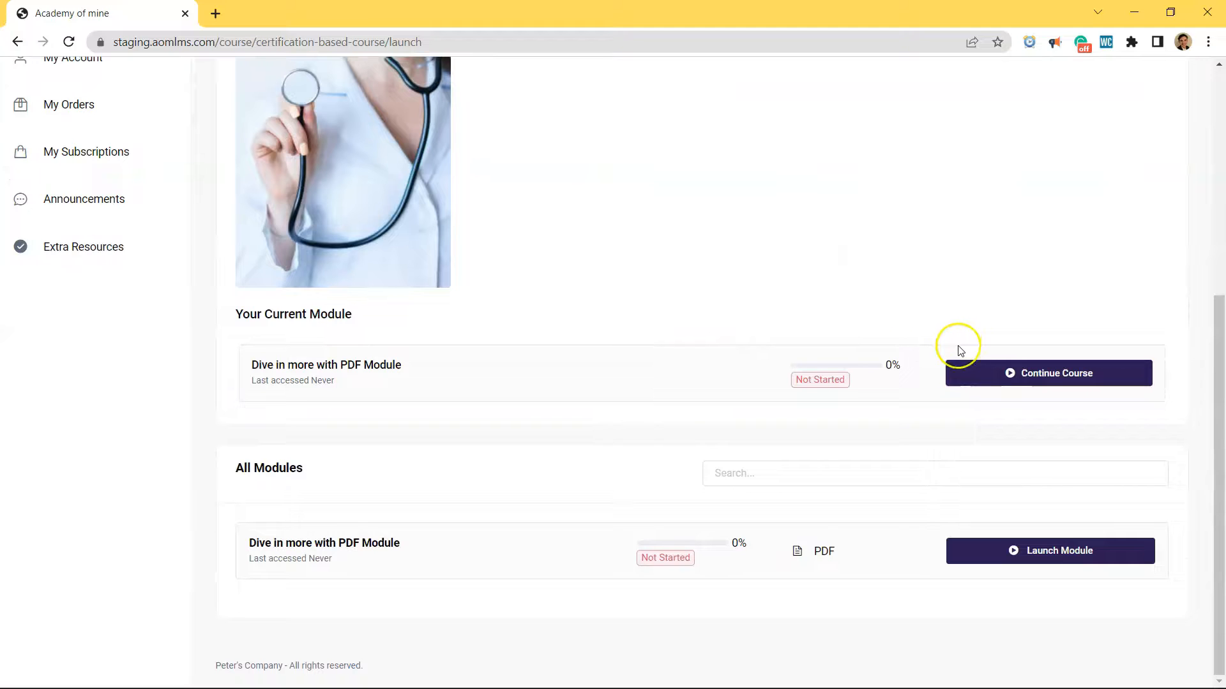
click(1034, 375)
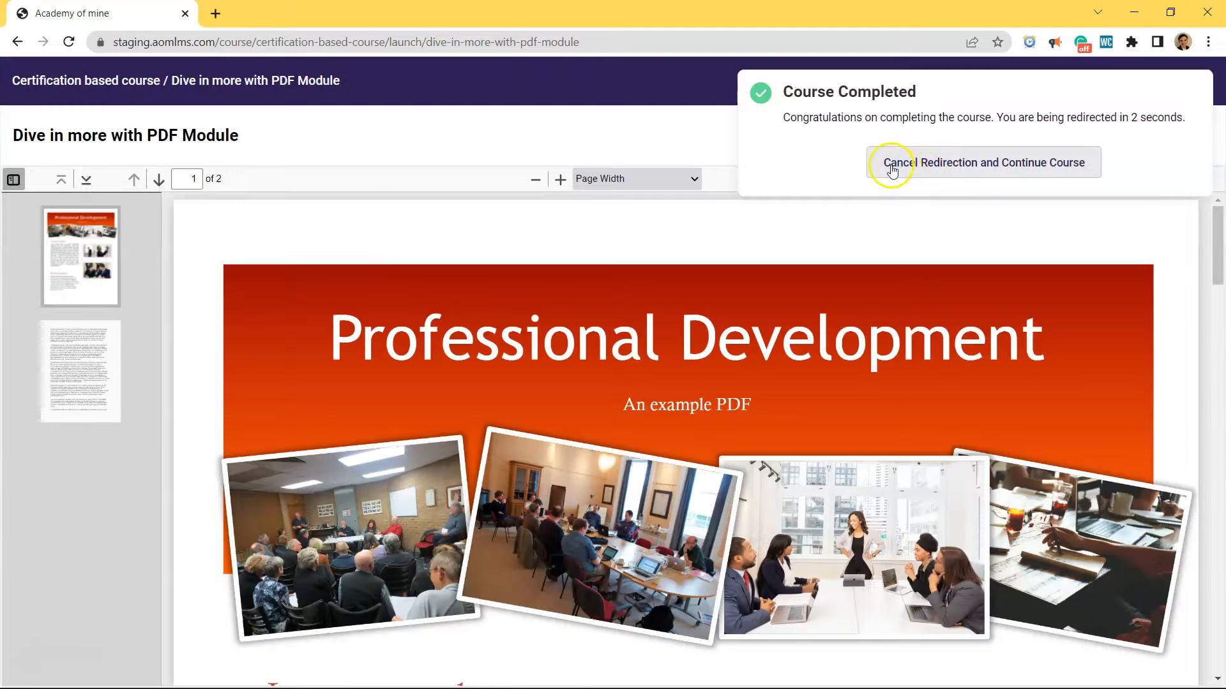
click(888, 167)
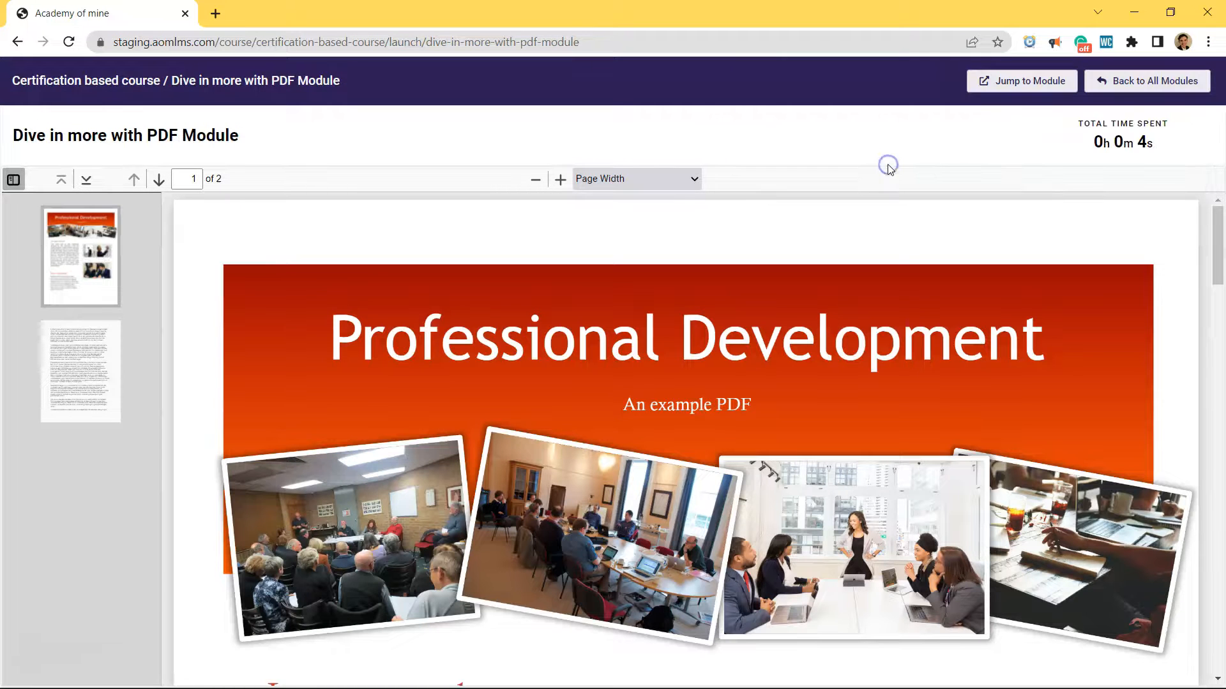
click(1116, 95)
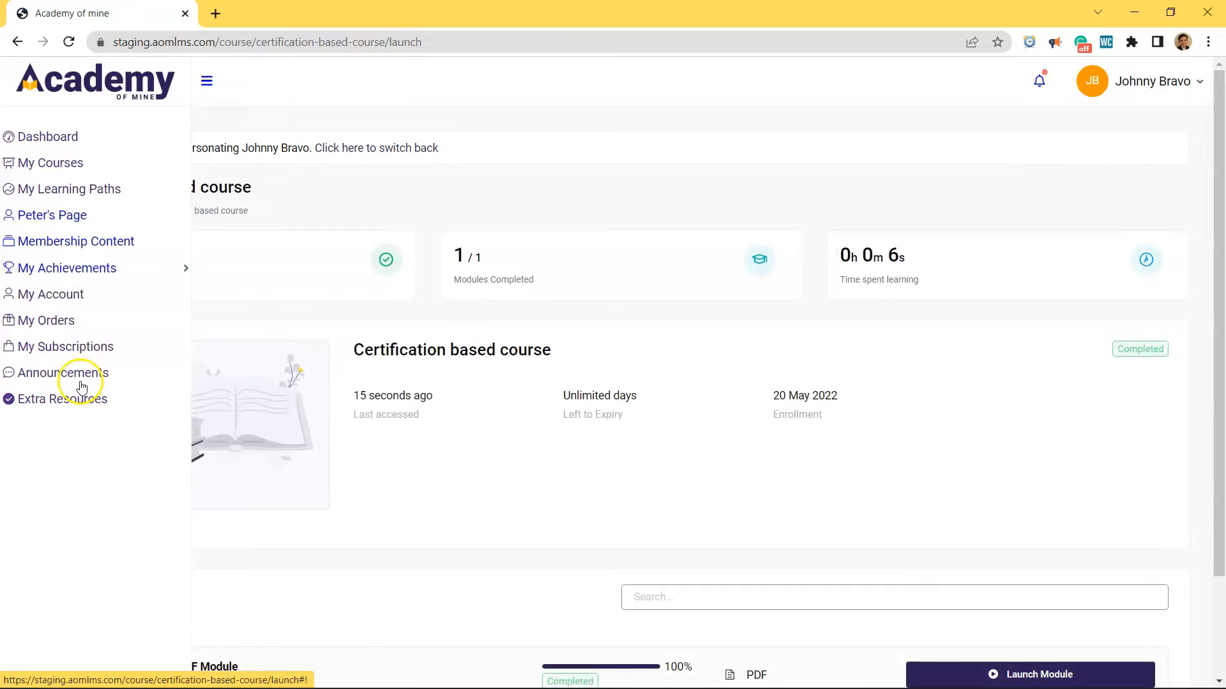
Step: Download the Certification based course certificate from the student's My Certificates list and open the PDF
scroll(90, 512, down, 1)
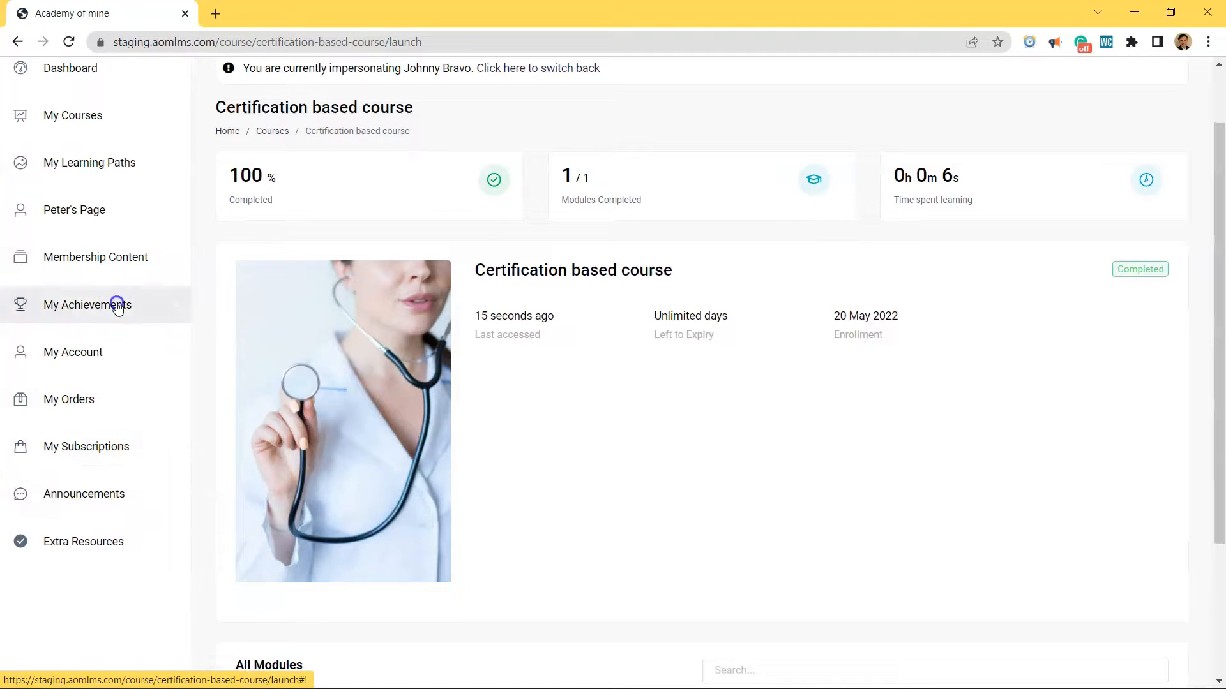
click(115, 304)
click(121, 356)
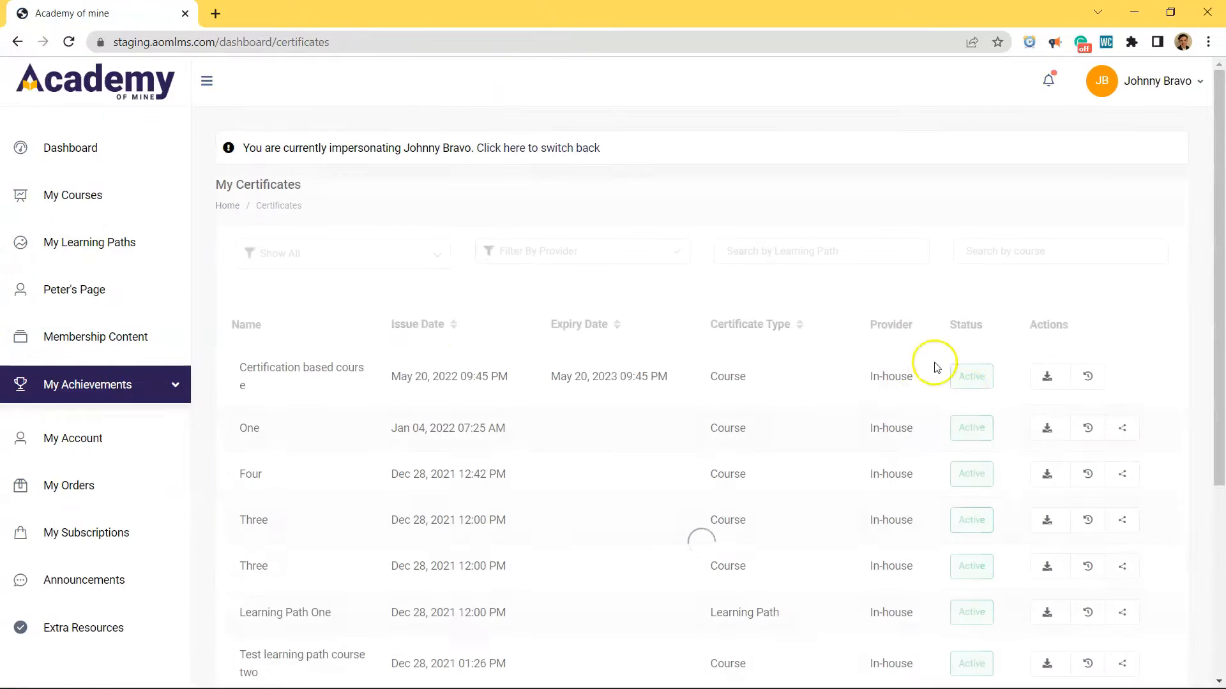
click(1047, 377)
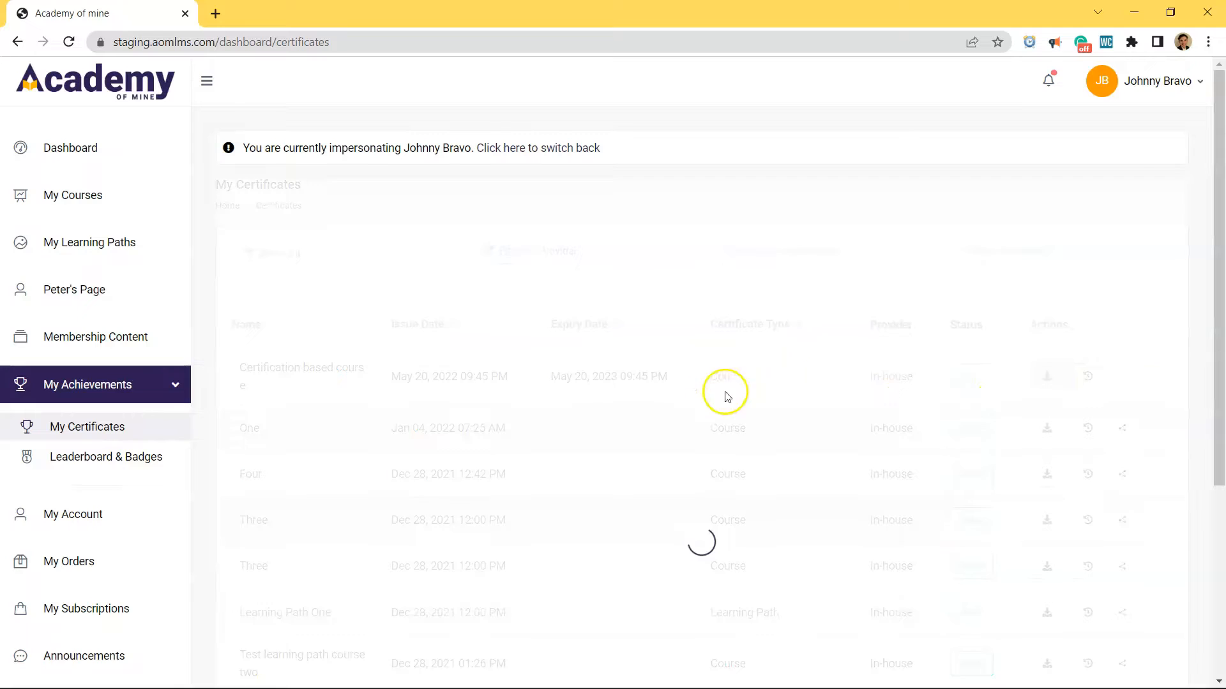
click(93, 665)
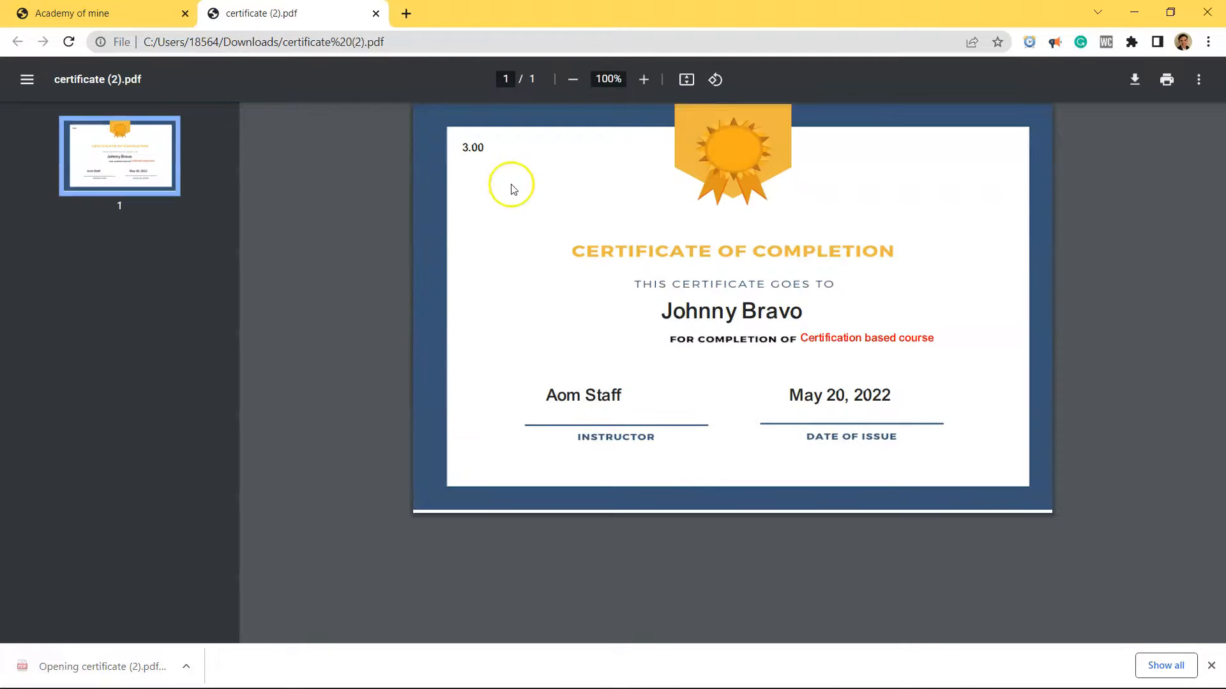
Step: Examine the student name, course name, instructor and date of issue filled in on the downloaded certificate
drag(661, 311, 963, 337)
click(625, 392)
drag(624, 392, 495, 393)
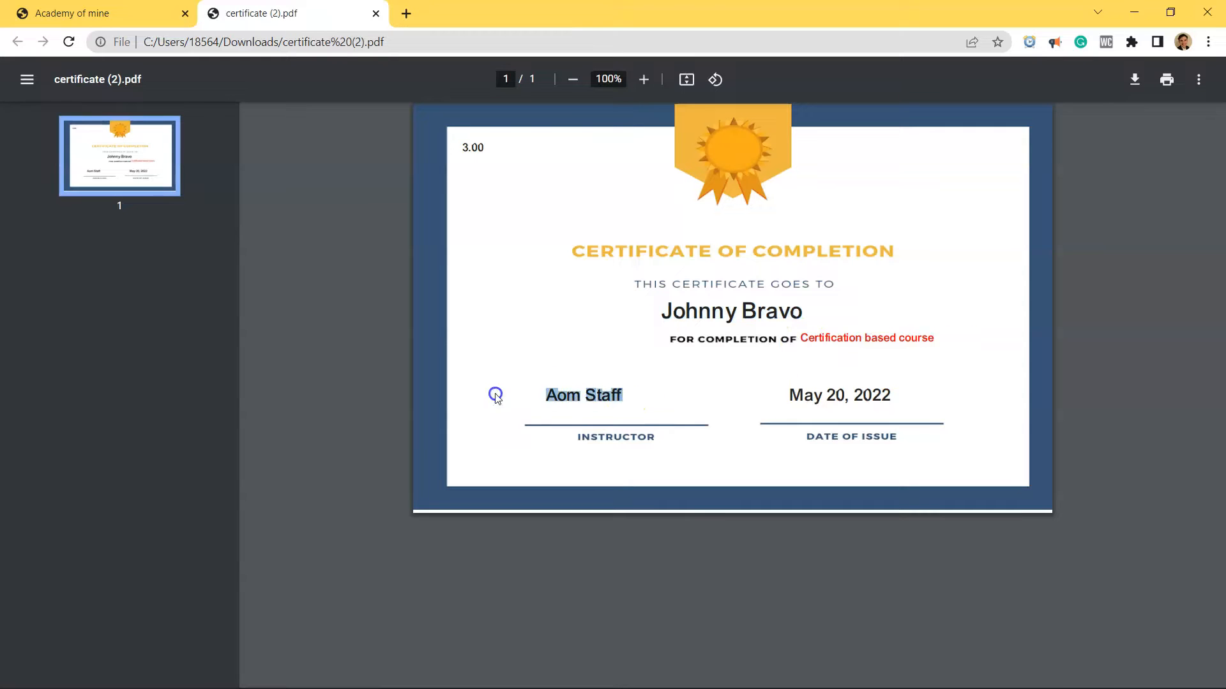
click(797, 388)
click(862, 345)
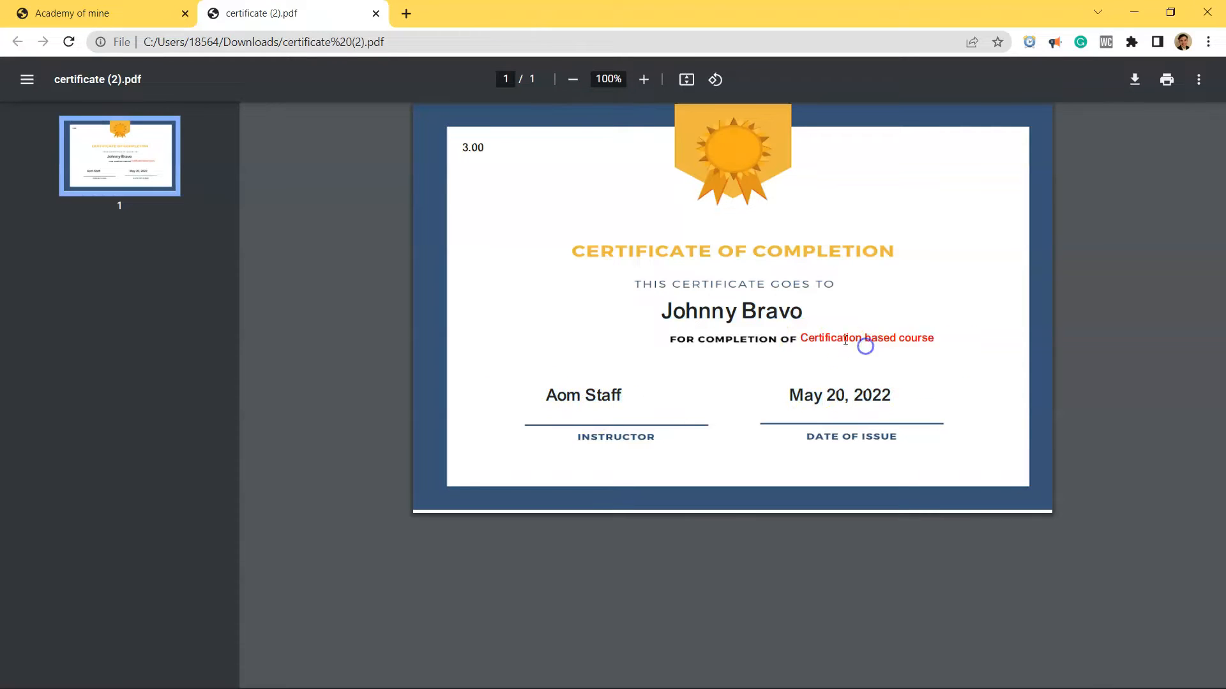
drag(793, 335, 965, 338)
click(935, 356)
drag(657, 310, 826, 315)
click(775, 318)
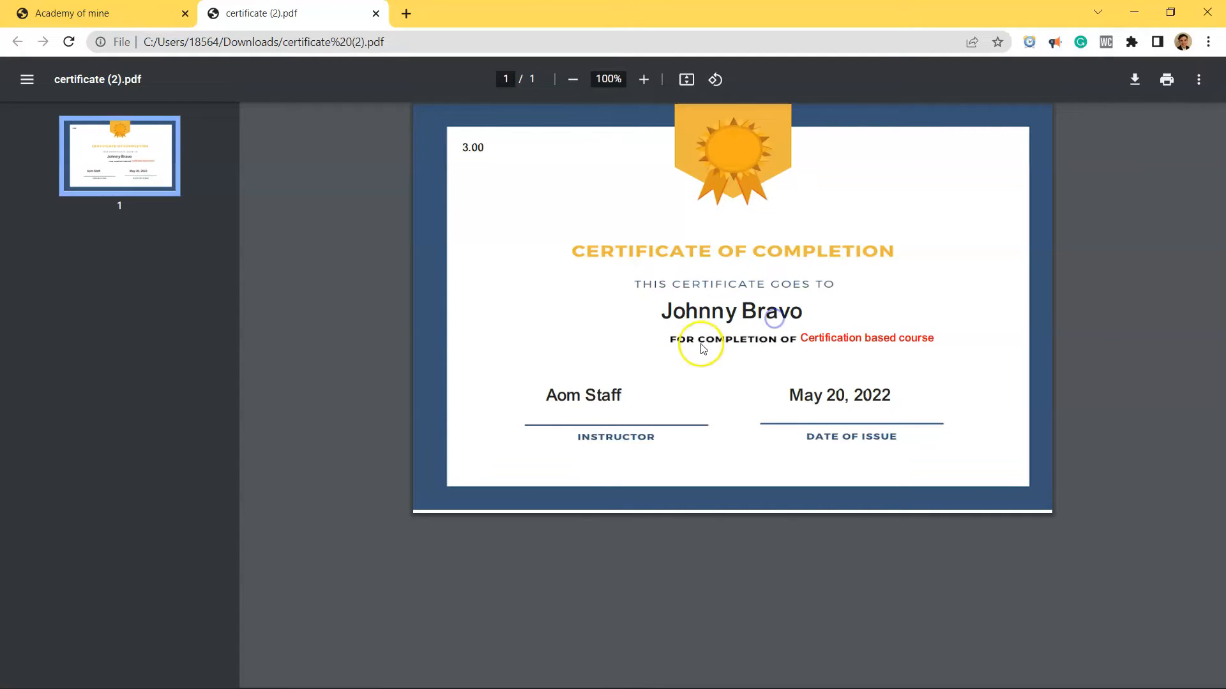